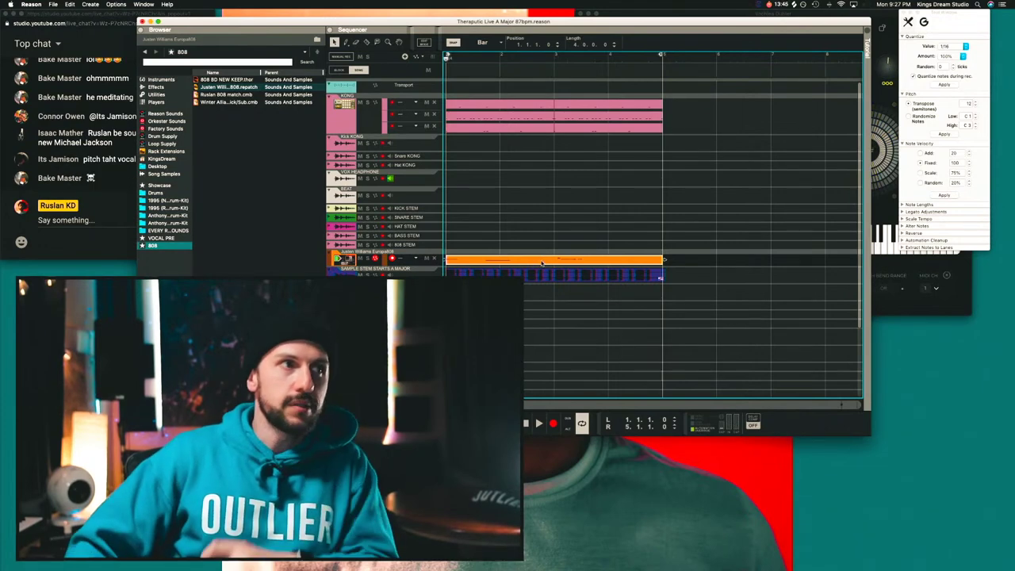
# Switch to Dubler and set its key to the major scale with root note A.
pyautogui.moveTo(205, 23); pyautogui.dragTo(1014, 53)
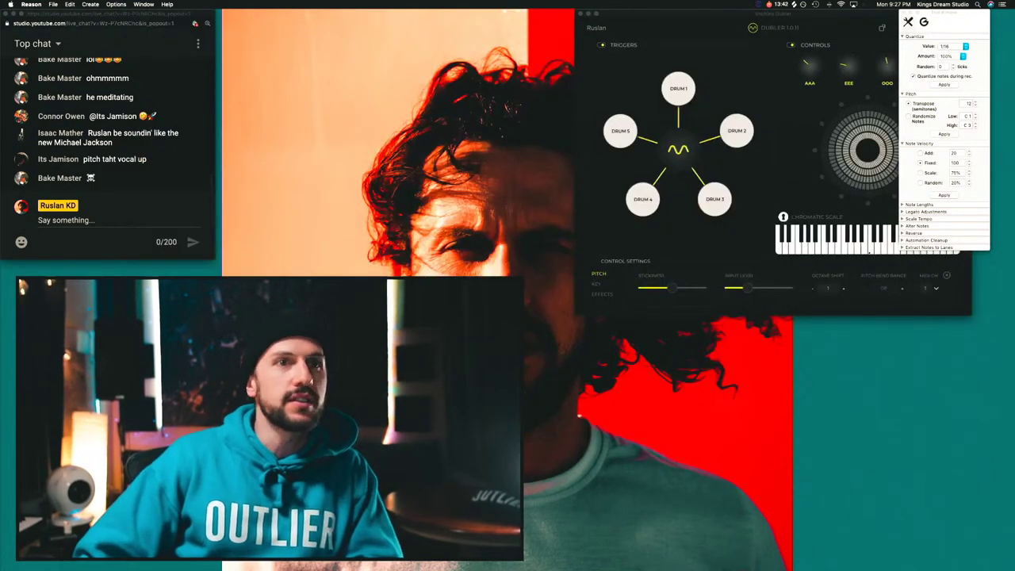
pyautogui.click(596, 284)
pyautogui.click(709, 292)
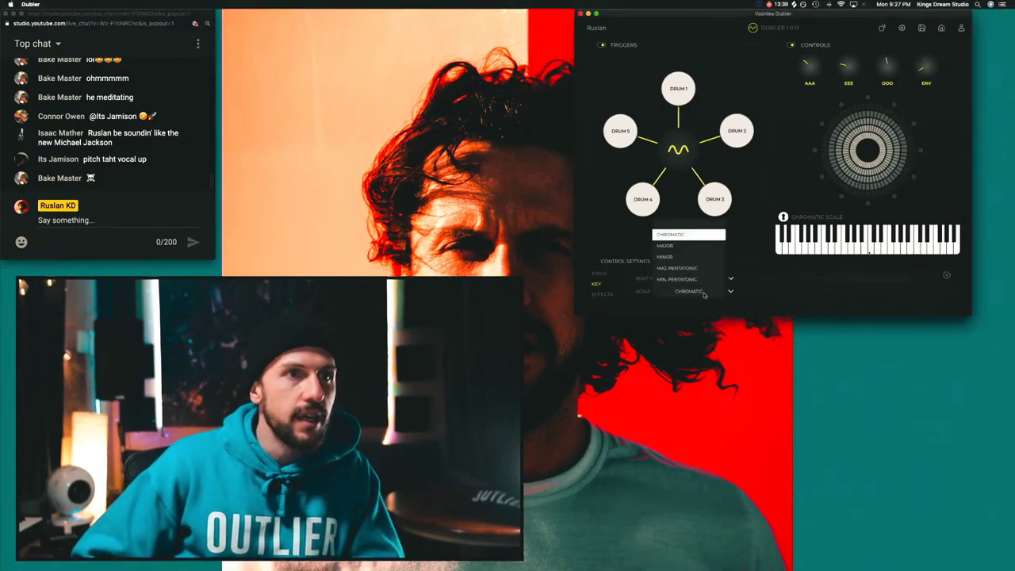
pyautogui.click(678, 246)
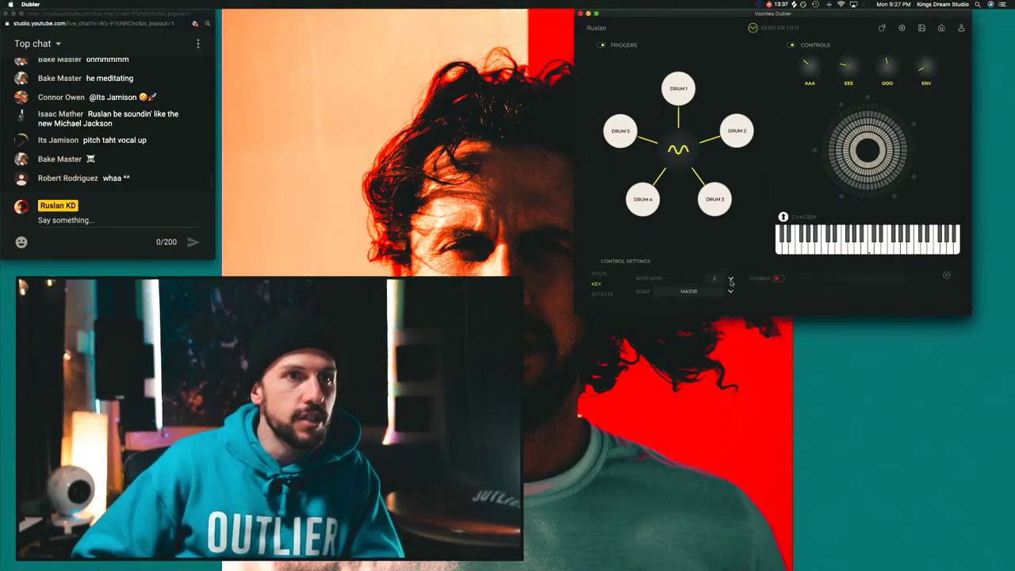
pyautogui.click(721, 279)
pyautogui.scroll(-3, 721, 230)
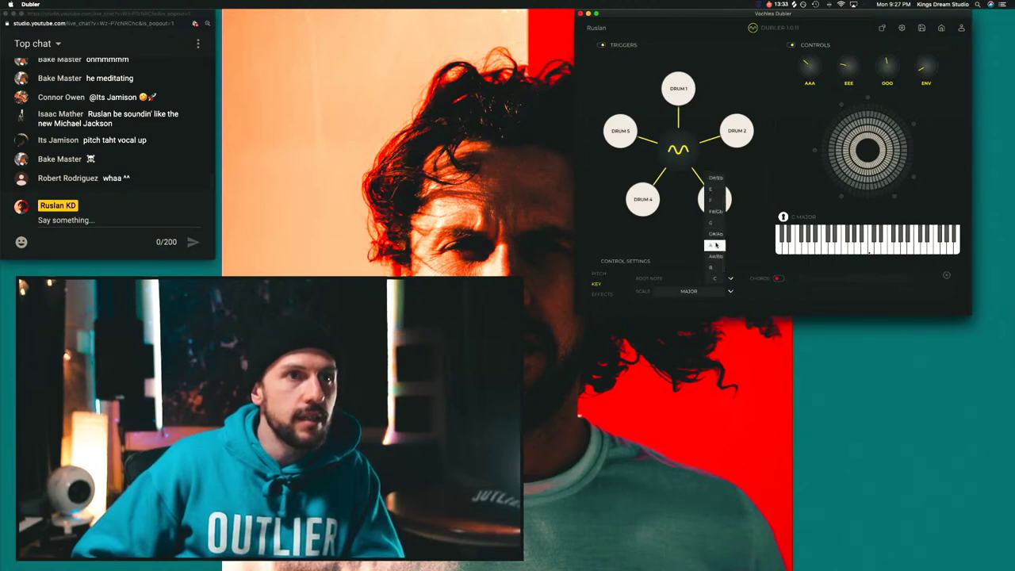
pyautogui.click(714, 245)
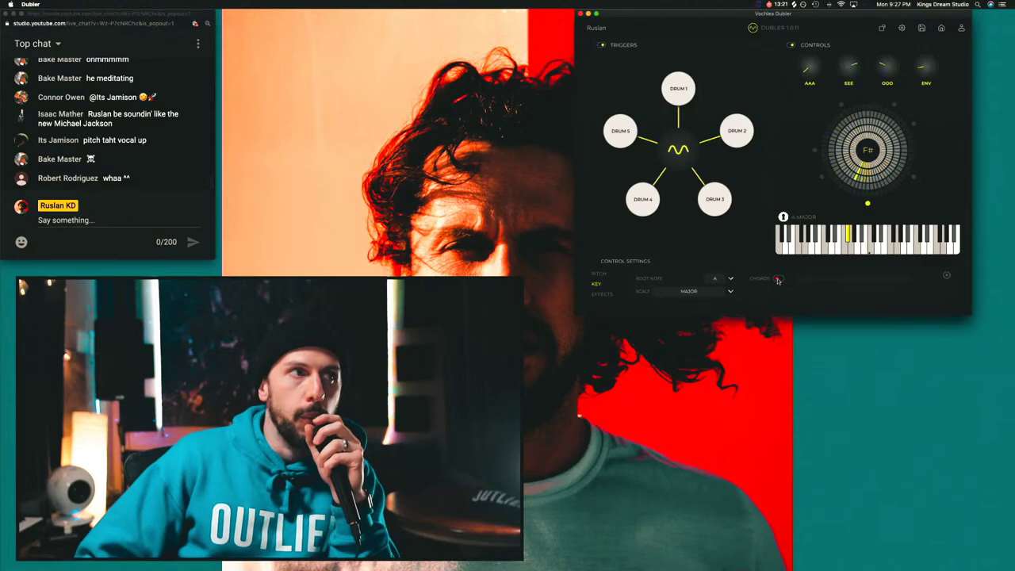
# Switch back to Reason and delete the existing clip on the Europa 808 track.
pyautogui.moveTo(1007, 16); pyautogui.dragTo(493, 123)
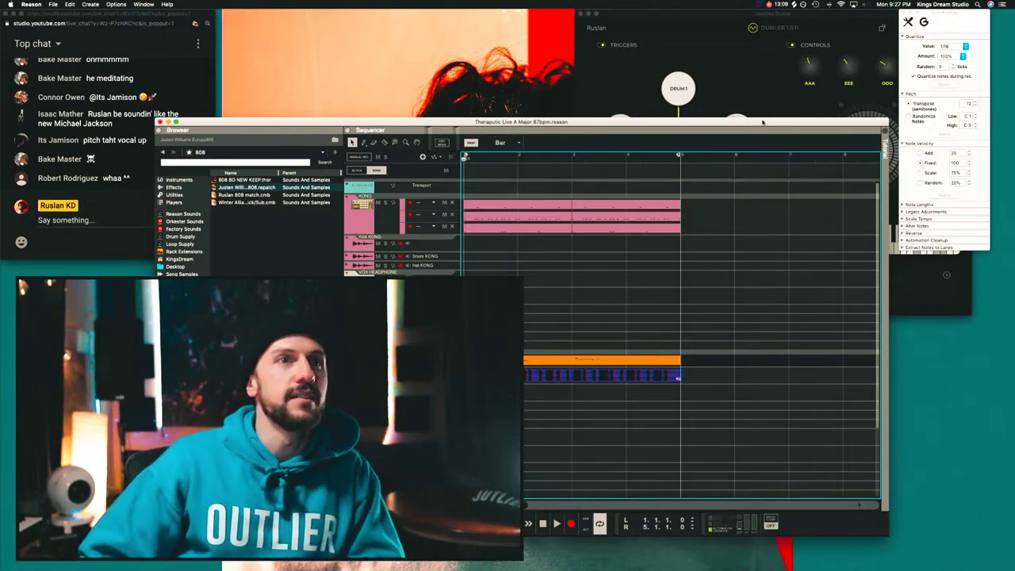
pyautogui.moveTo(762, 123); pyautogui.dragTo(672, 131)
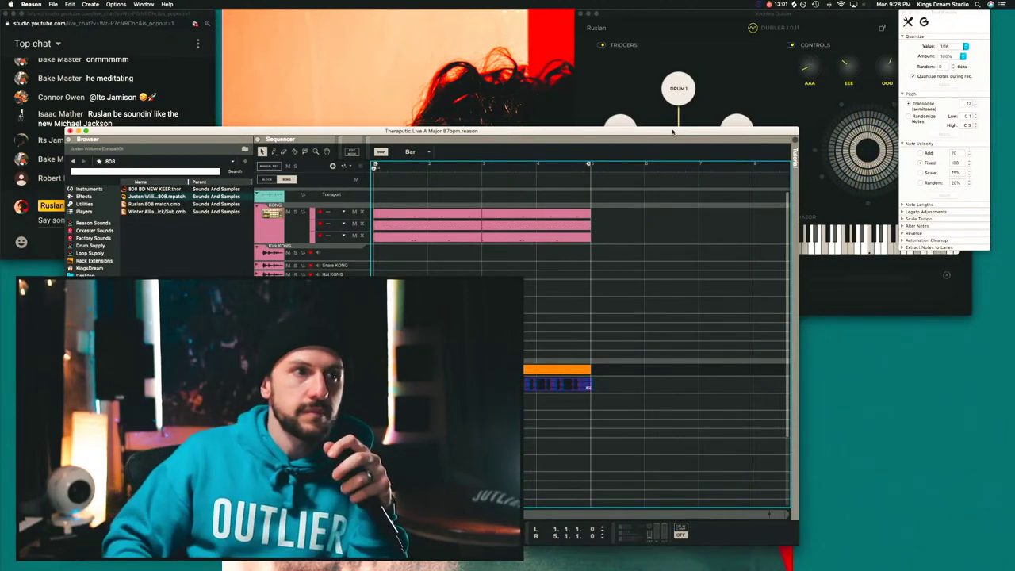
pyautogui.click(590, 370)
pyautogui.press('Delete')
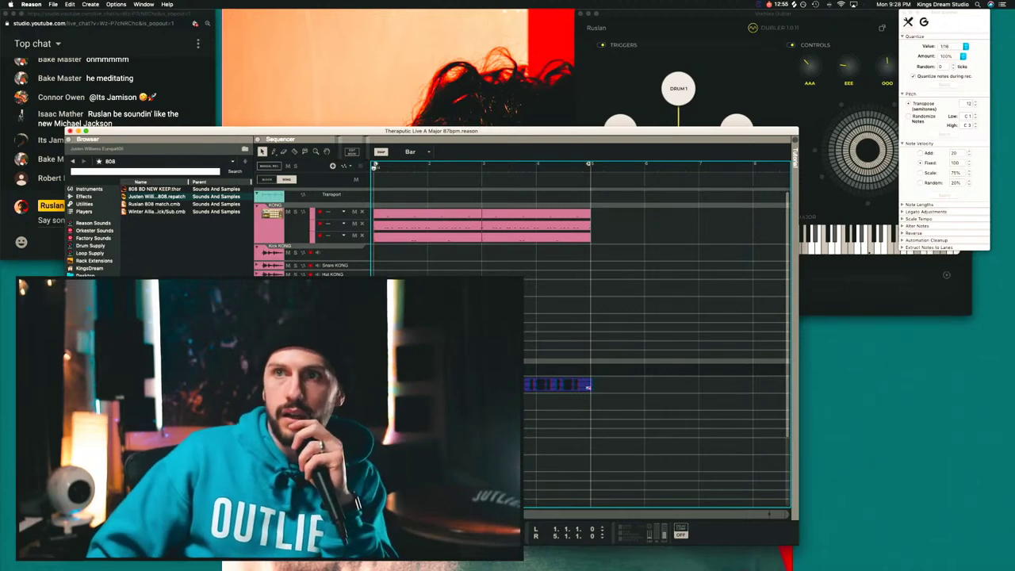
# Record a new four-bar voice-driven take on the Europa 808 track and play it back.
pyautogui.press('super+Return')
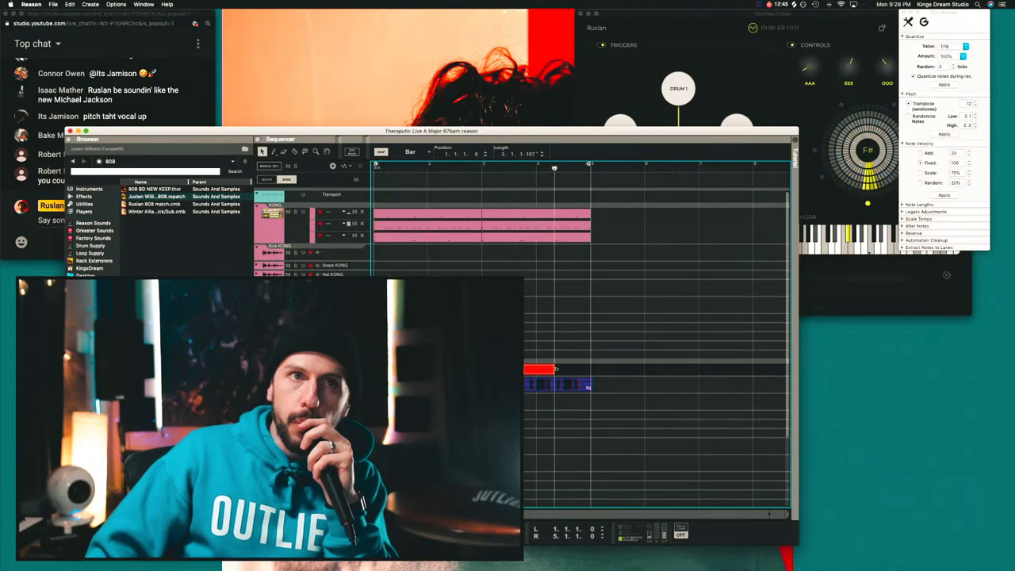
pyautogui.press('space')
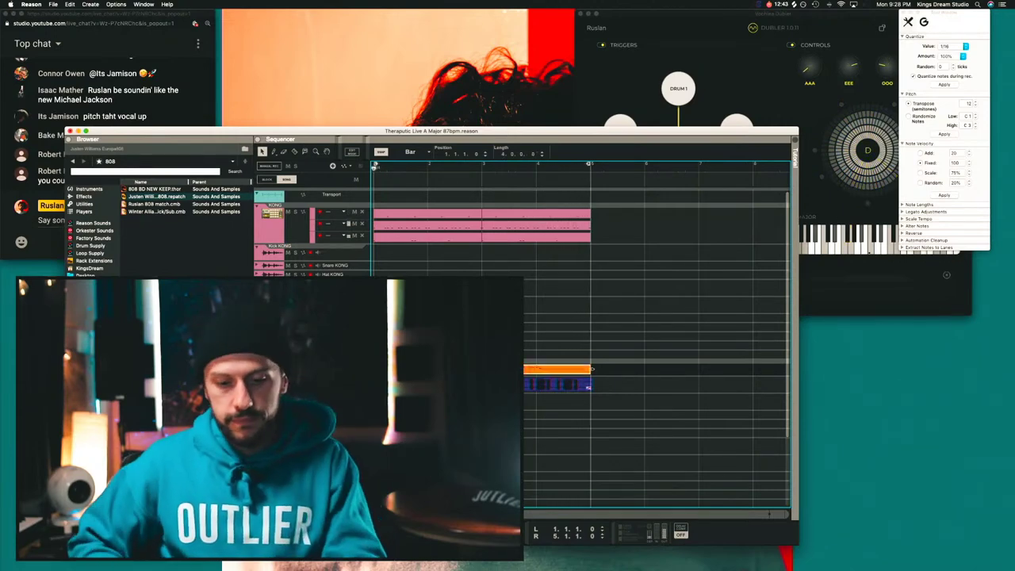
pyautogui.press('space')
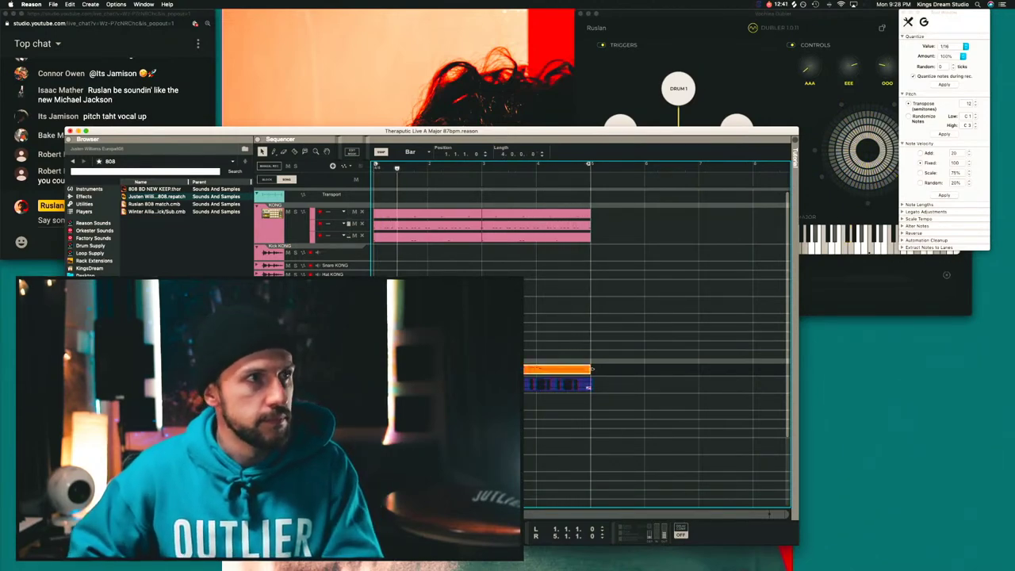
pyautogui.press('space')
# Rearrange the windows so the live chat sits beside the Reason sequencer instead of behind it.
pyautogui.click(97, 14)
pyautogui.moveTo(97, 14); pyautogui.dragTo(889, 6)
pyautogui.moveTo(566, 131); pyautogui.dragTo(503, 15)
pyautogui.moveTo(858, 14); pyautogui.dragTo(827, 14)
pyautogui.doubleClick(332, 248)
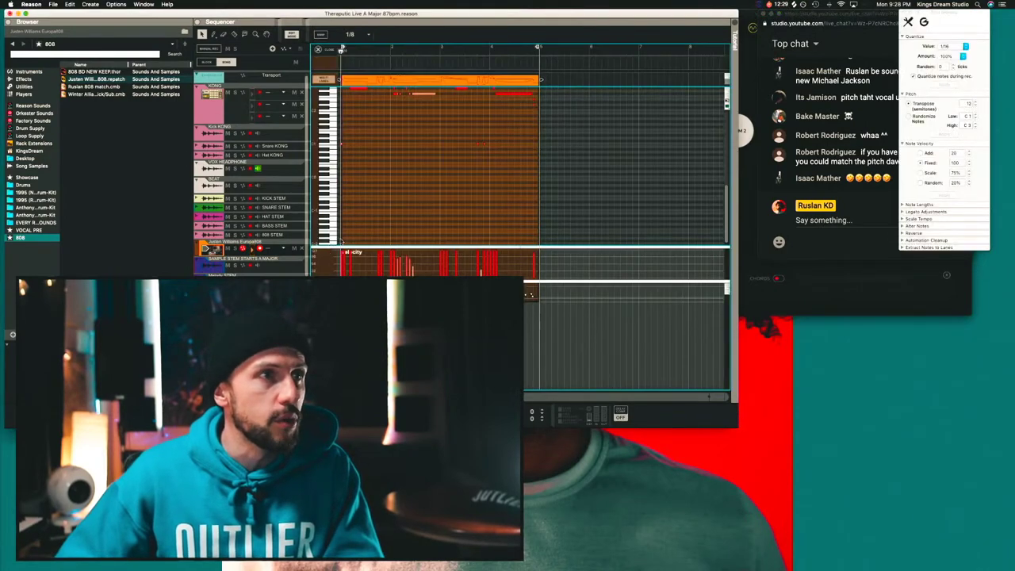
pyautogui.press('super+a')
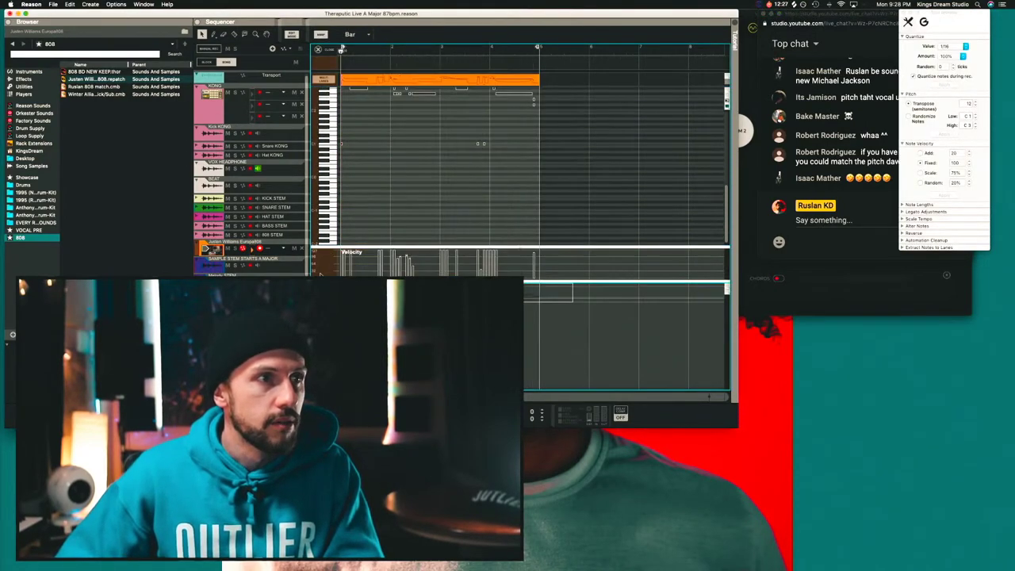
pyautogui.press('Delete')
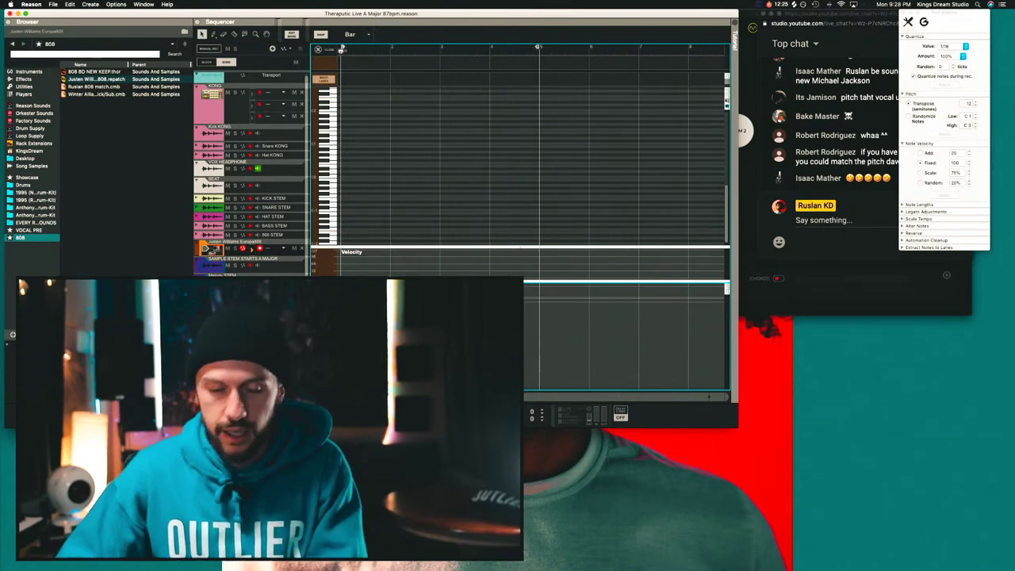
pyautogui.press('super+z')
# Open the recorded 808 clip for note editing and delete the stray short notes at its start.
pyautogui.scroll(1, 407, 133)
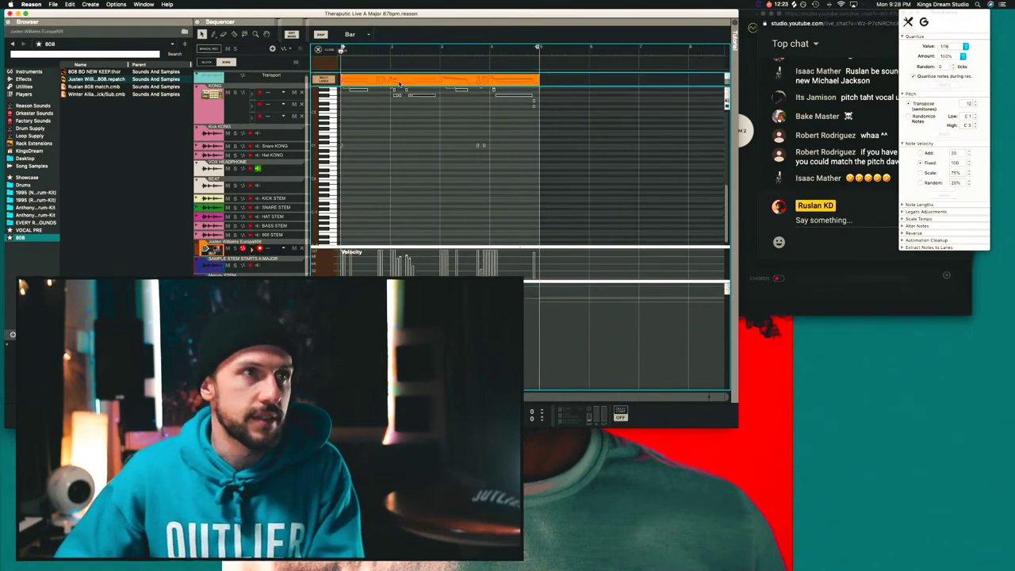
pyautogui.doubleClick(451, 188)
pyautogui.moveTo(557, 286); pyautogui.dragTo(540, 294)
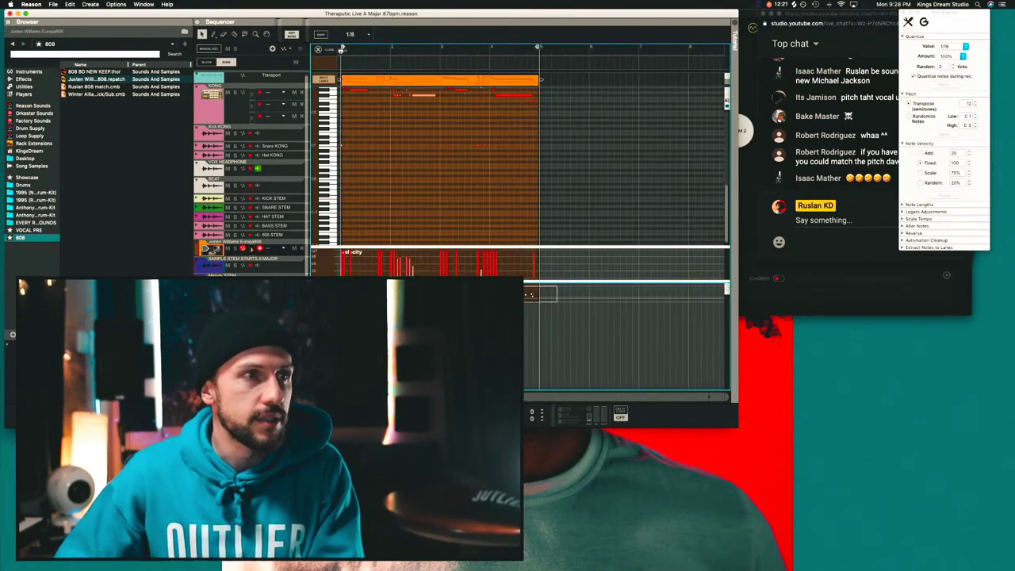
pyautogui.scroll(4, 516, 208)
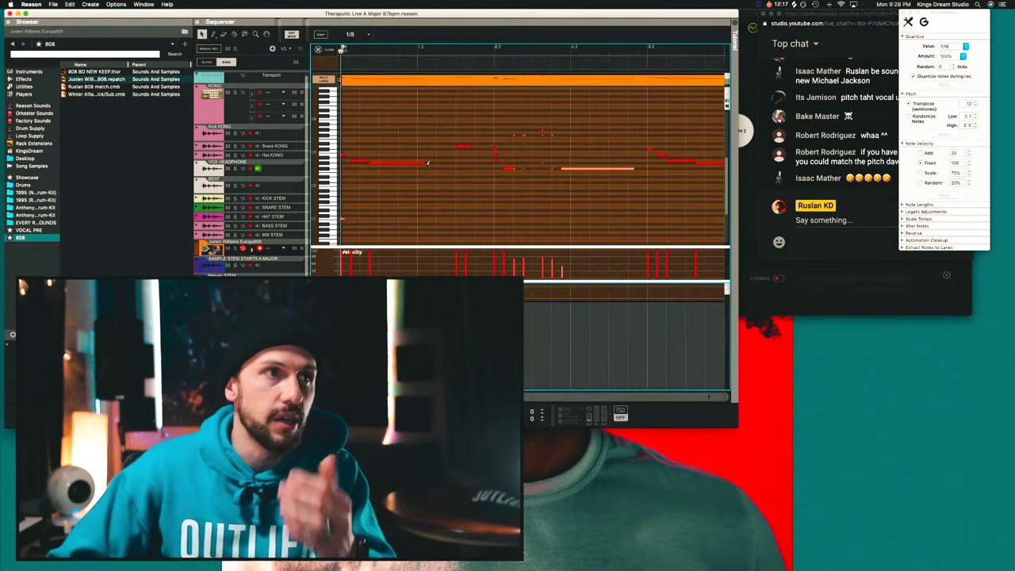
pyautogui.moveTo(411, 142); pyautogui.dragTo(332, 161)
pyautogui.press('Delete')
# Extend the first long G#2 note back to 1.1.1.0 and delete the stray low note at the clip's start.
pyautogui.click(384, 164)
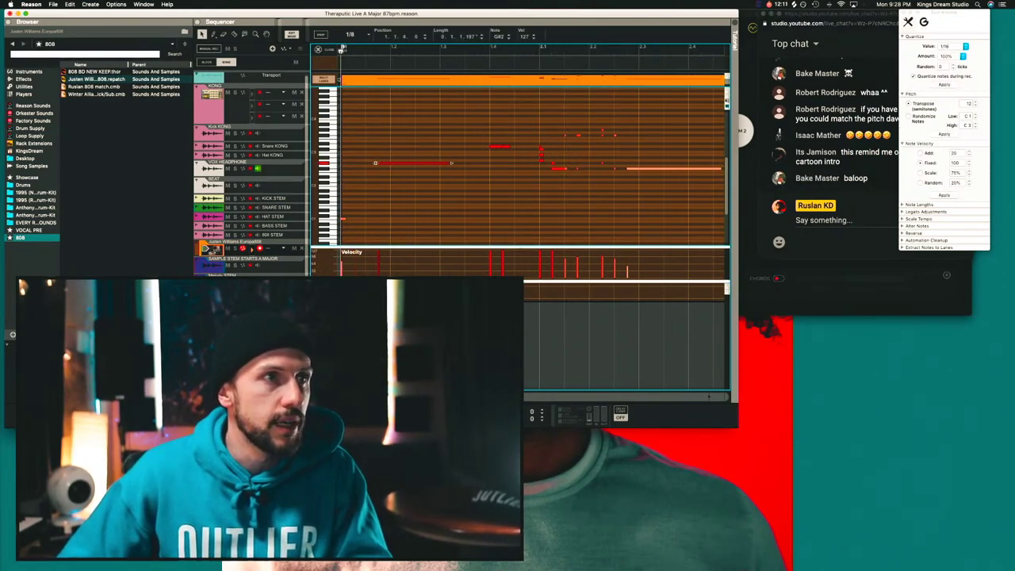
pyautogui.moveTo(362, 192); pyautogui.dragTo(337, 223)
pyautogui.press('Delete')
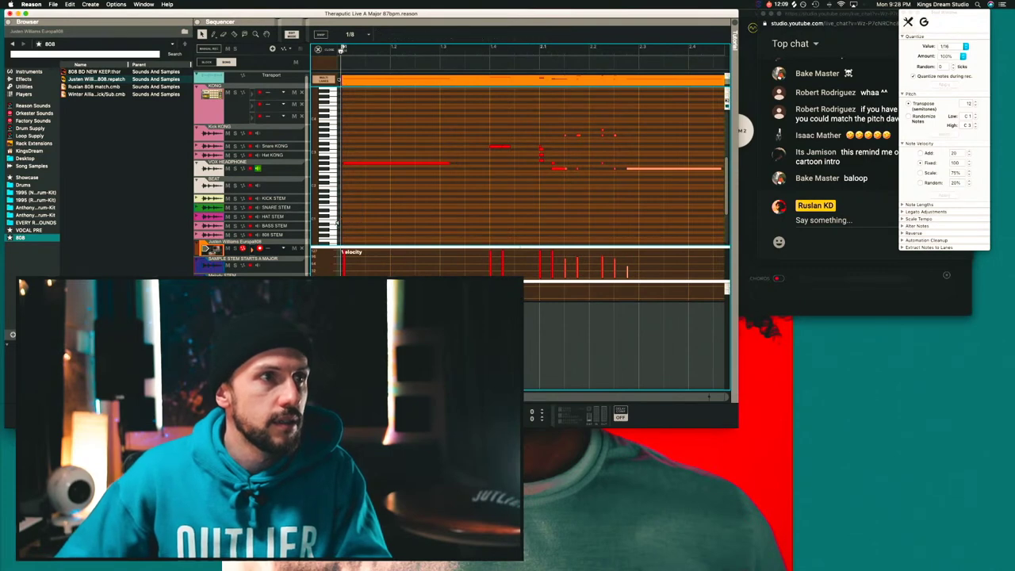
pyautogui.click(344, 164)
pyautogui.press('space')
pyautogui.press('space')
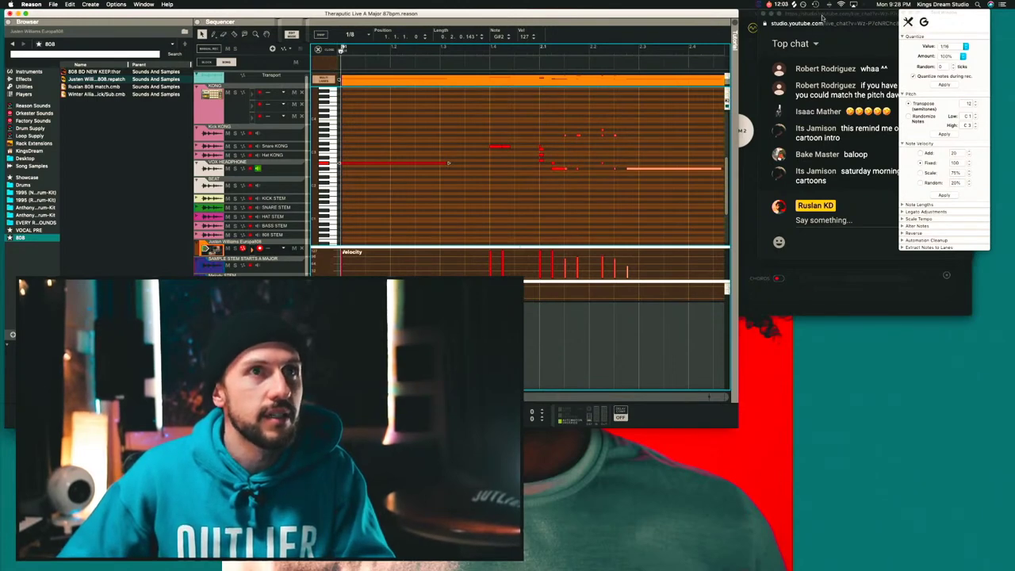
# Delete the cluster of short stray notes around the first two beats of bar 2.
pyautogui.click(817, 24)
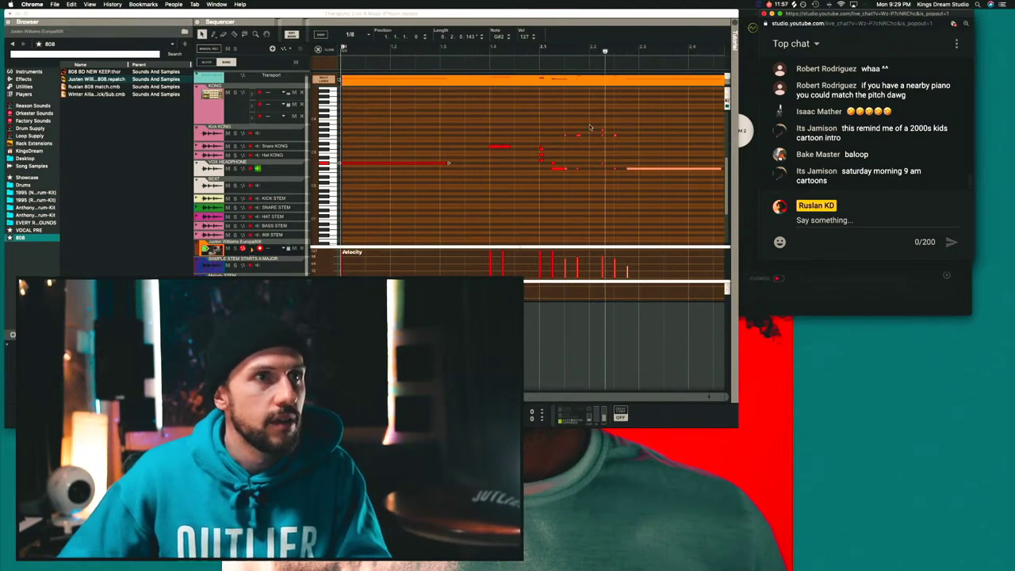
pyautogui.moveTo(622, 109); pyautogui.dragTo(527, 186)
pyautogui.press('Delete')
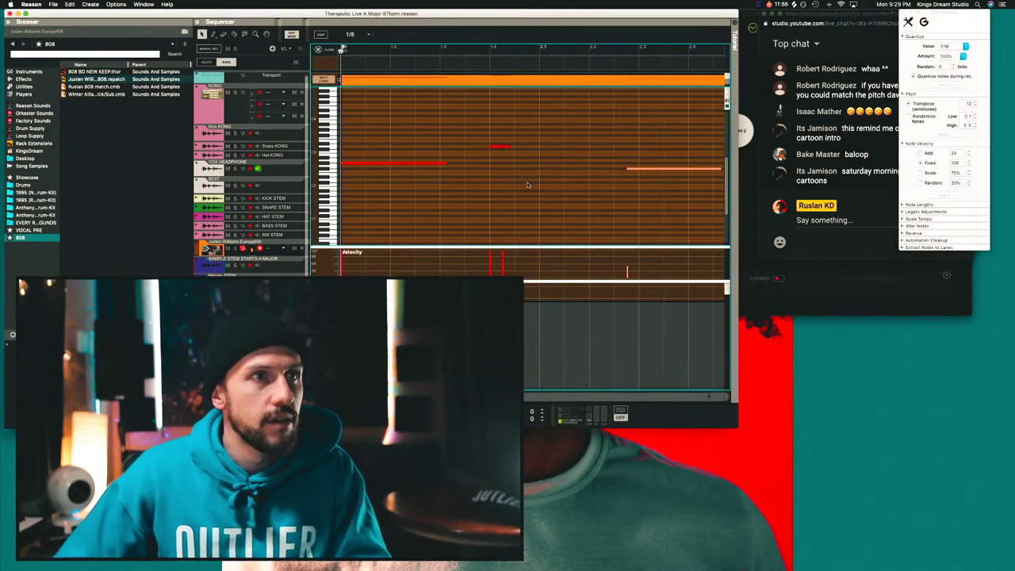
pyautogui.press('space')
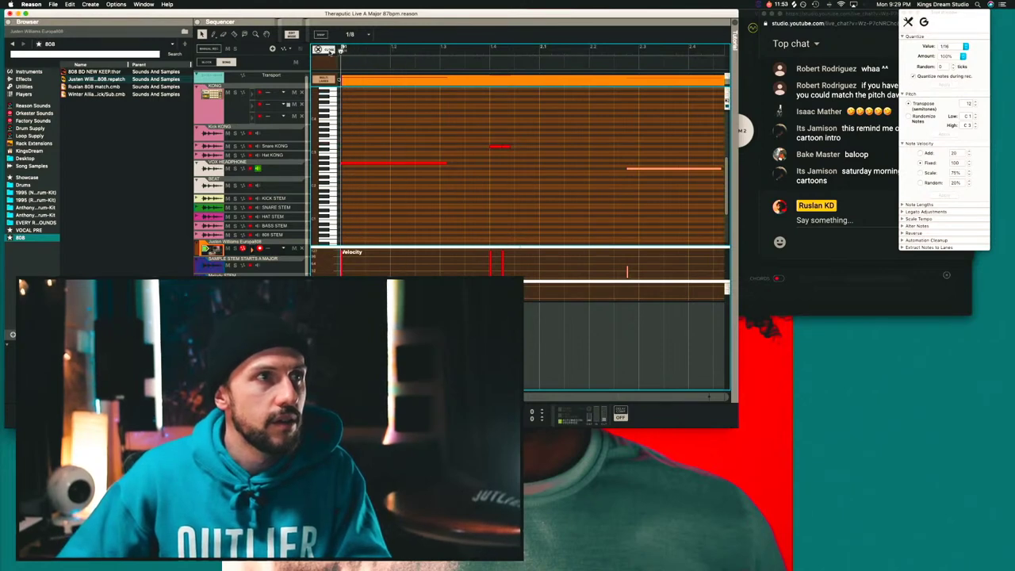
# Close the clip's note editor and duplicate the Europa 808 track together with its device.
pyautogui.hotkey('shift', 'Tab')
pyautogui.scroll(-5, 381, 245)
pyautogui.scroll(5, 381, 246)
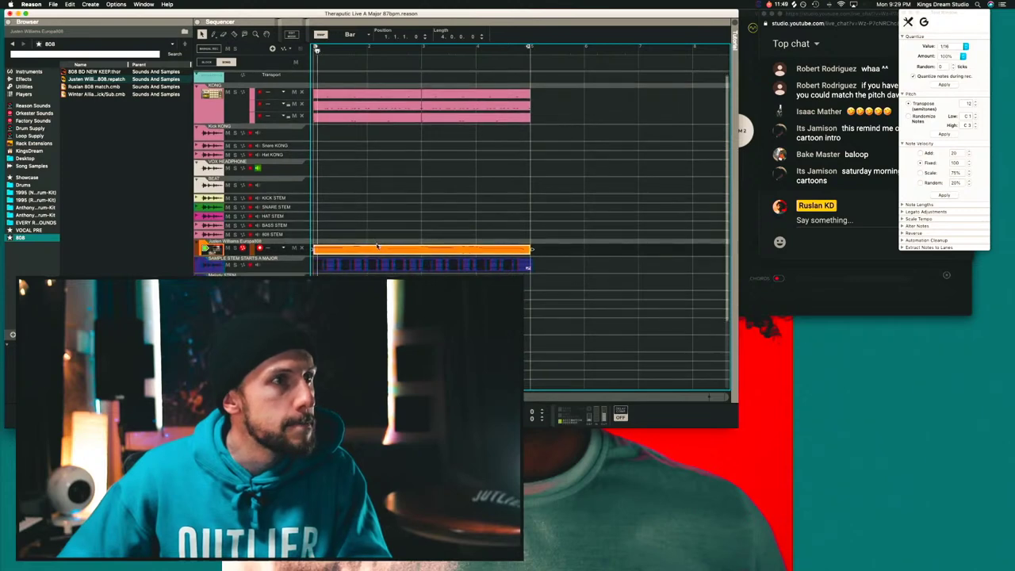
pyautogui.click(95, 86)
pyautogui.moveTo(96, 80); pyautogui.dragTo(322, 252)
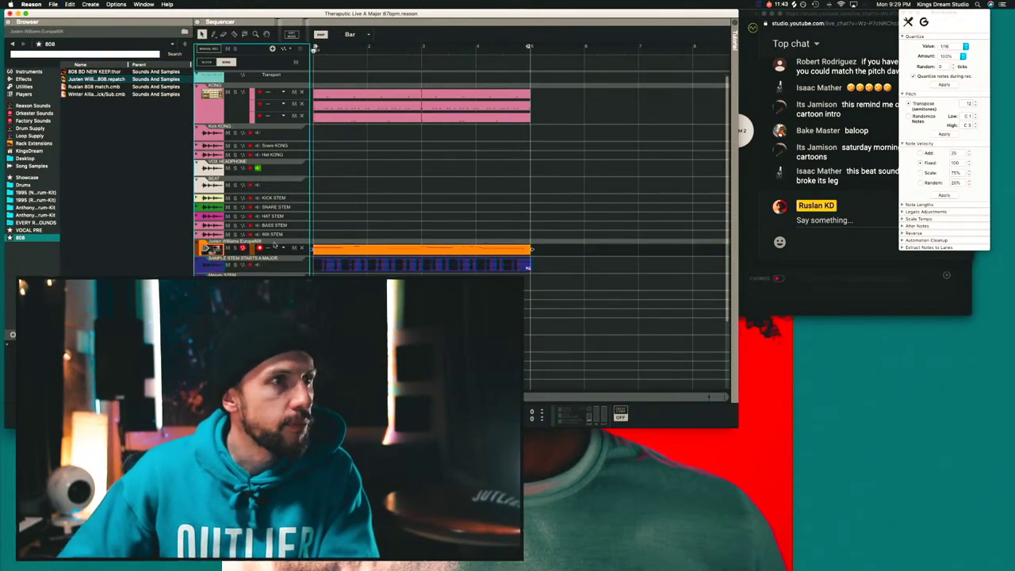
pyautogui.rightClick(275, 247)
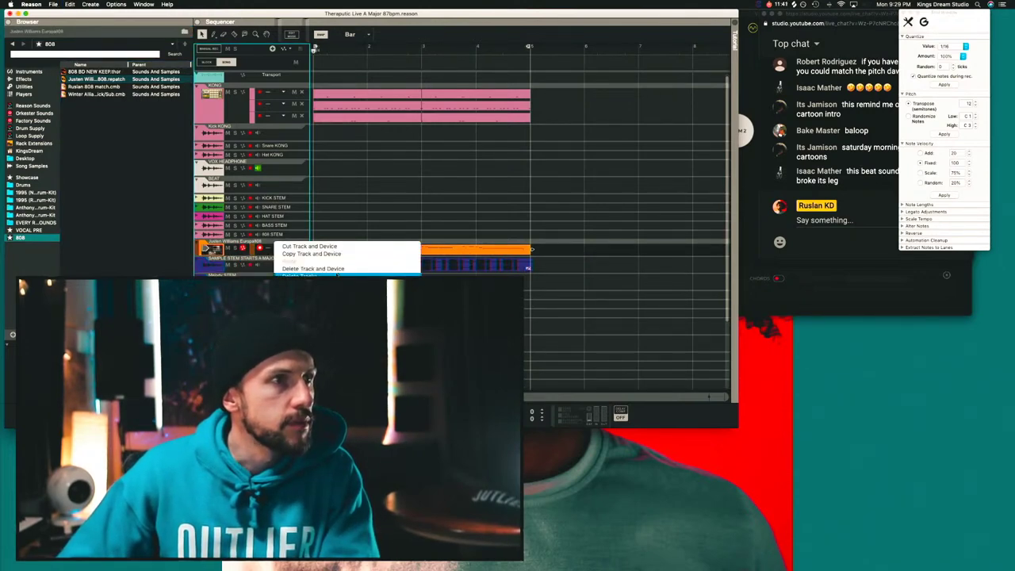
pyautogui.click(314, 317)
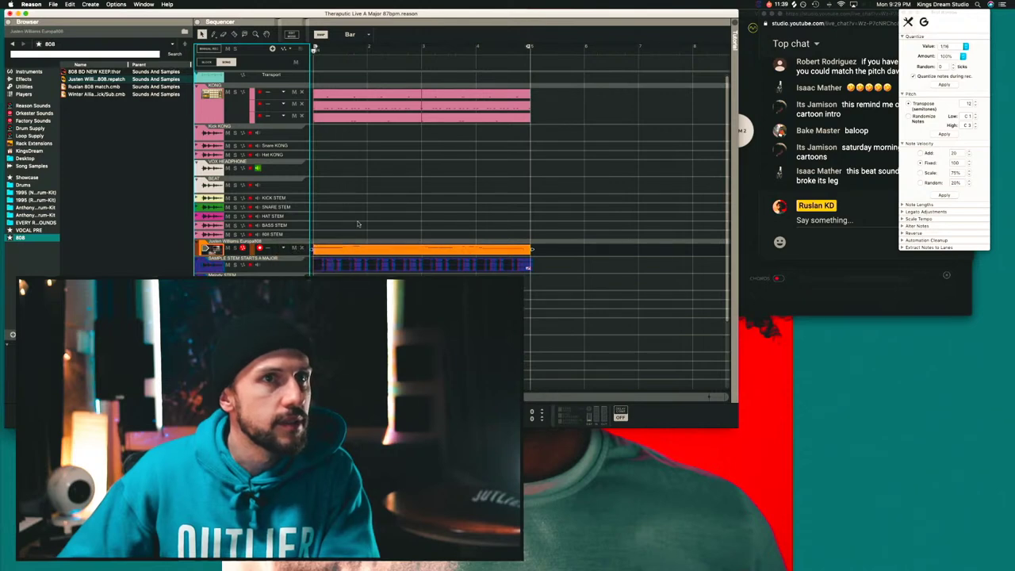
pyautogui.press('super+d')
pyautogui.click(850, 20)
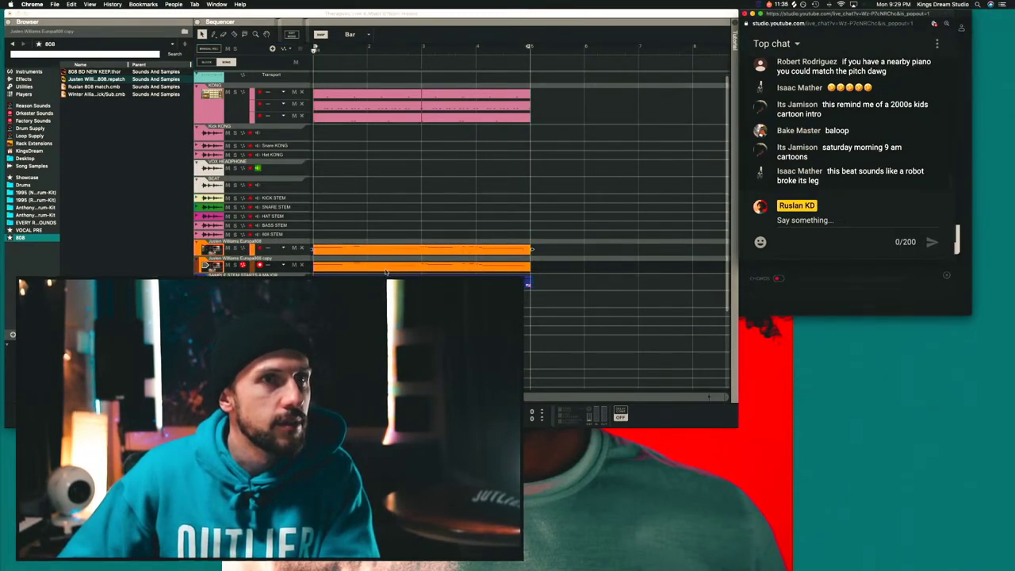
pyautogui.click(352, 265)
pyautogui.click(349, 251)
pyautogui.click(353, 266)
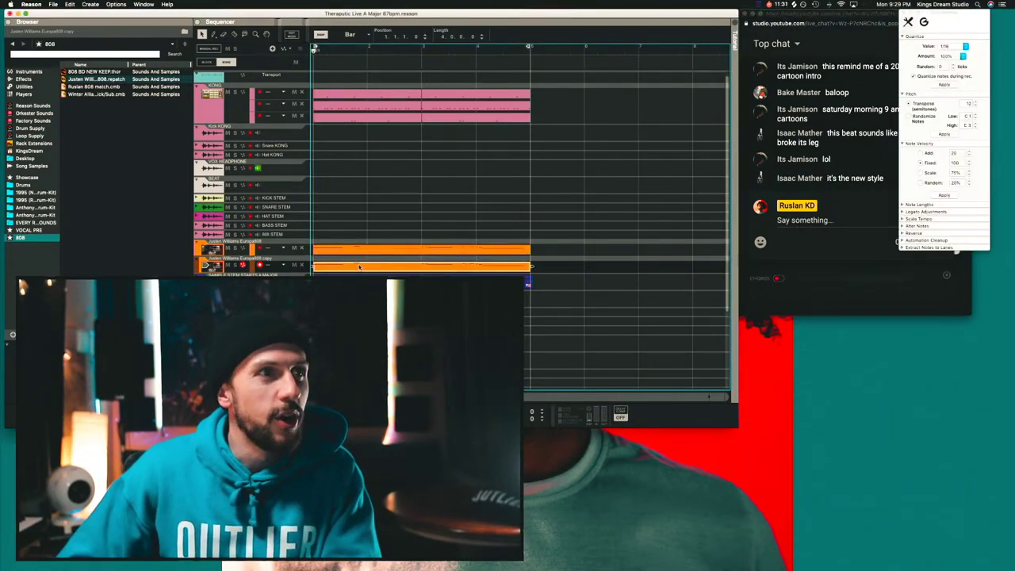
pyautogui.press('Delete')
pyautogui.press('super+z')
# Mute the original Europa 808 track and play the arrangement with the duplicated track.
pyautogui.click(345, 250)
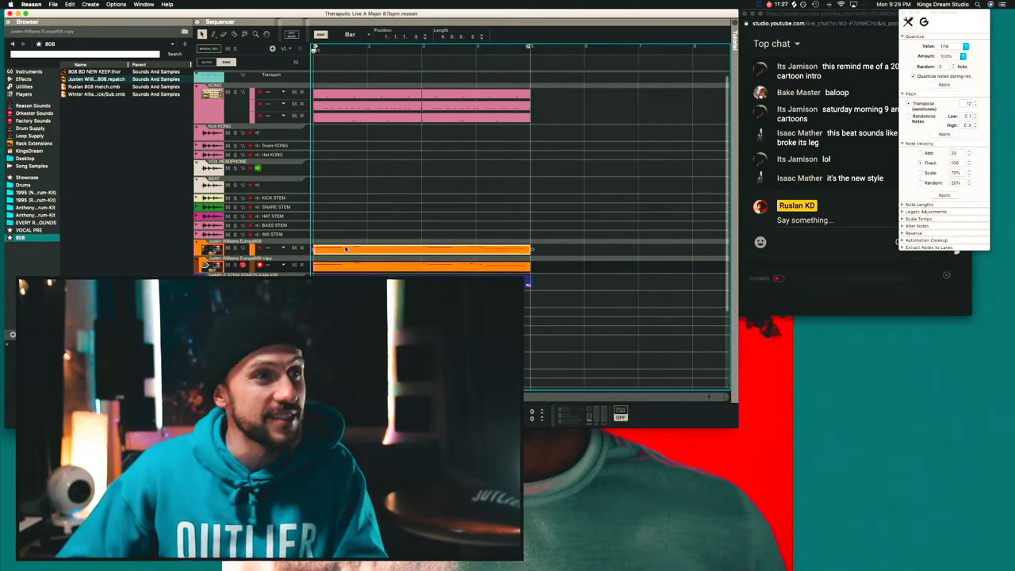
pyautogui.scroll(1, 346, 250)
pyautogui.click(294, 251)
pyautogui.press('space')
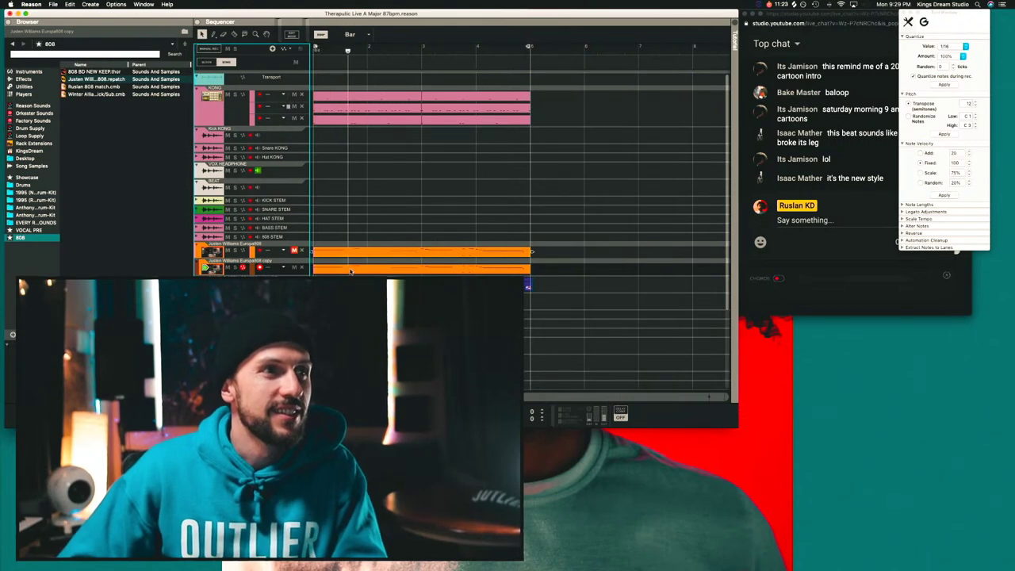
# Open the duplicated 808 clip for note editing and delete the short stray notes around the start of bar 4.
pyautogui.doubleClick(351, 268)
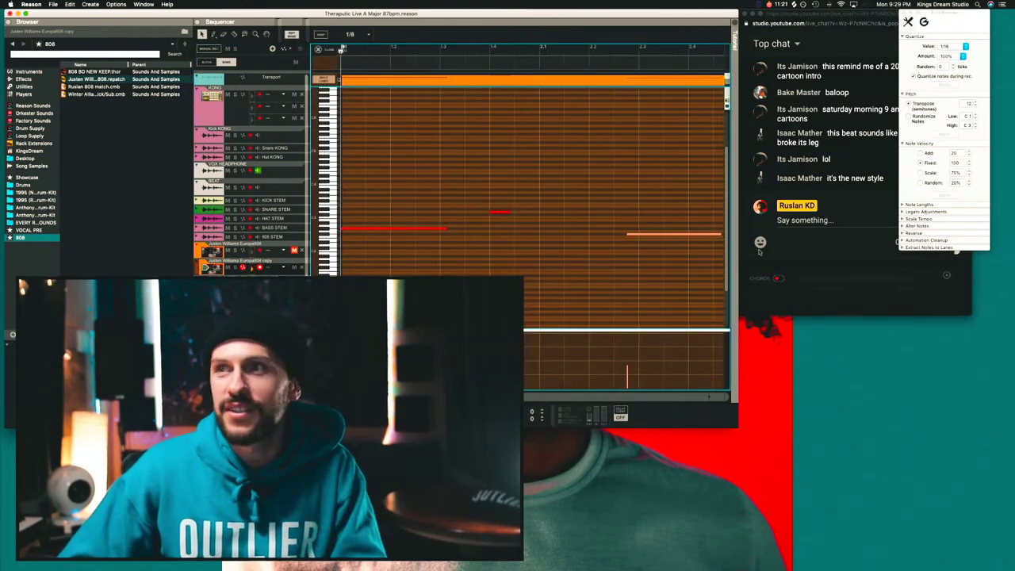
pyautogui.scroll(4, 366, 222)
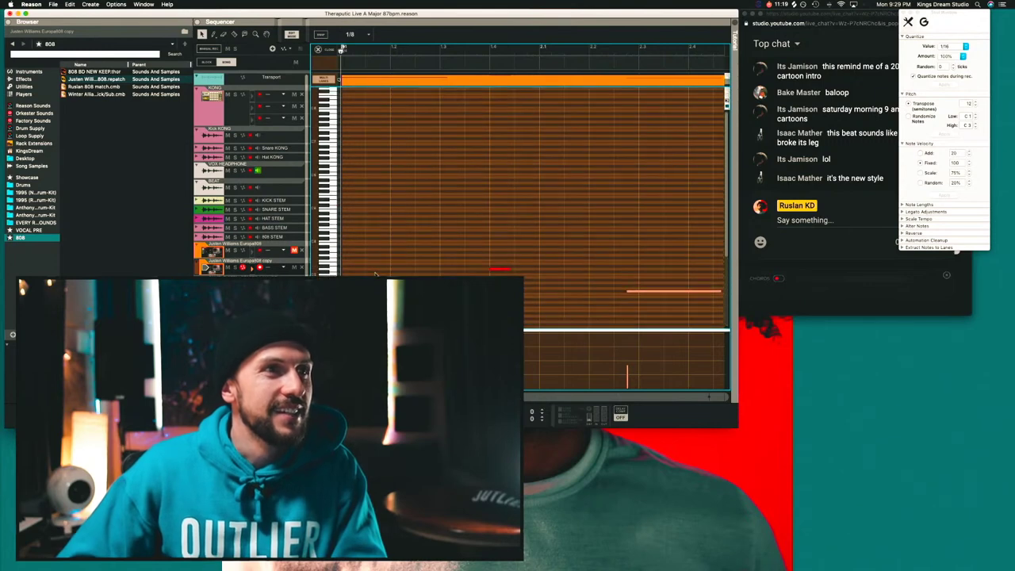
pyautogui.scroll(-8, 379, 210)
pyautogui.hscroll(6, 603, 241)
pyautogui.hscroll(4, 603, 209)
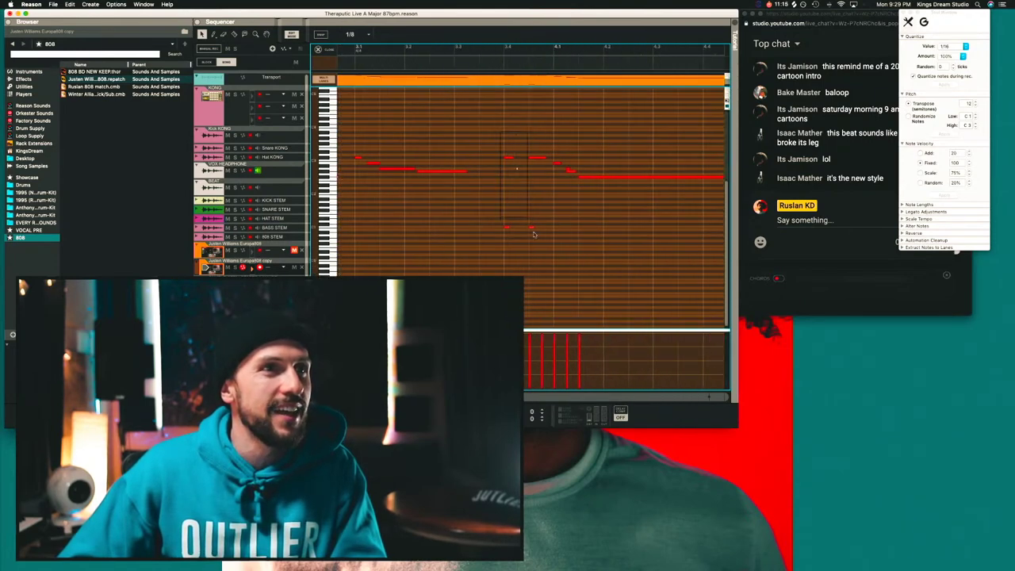
pyautogui.moveTo(569, 246); pyautogui.dragTo(569, 245)
pyautogui.press('Delete')
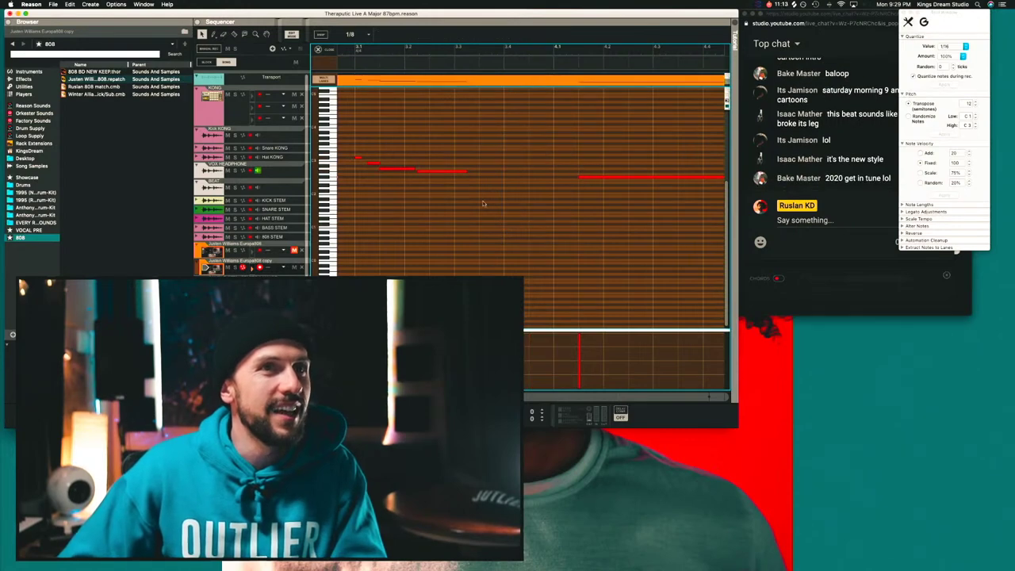
pyautogui.moveTo(489, 146); pyautogui.dragTo(533, 173)
pyautogui.press('Delete')
pyautogui.press('super+z')
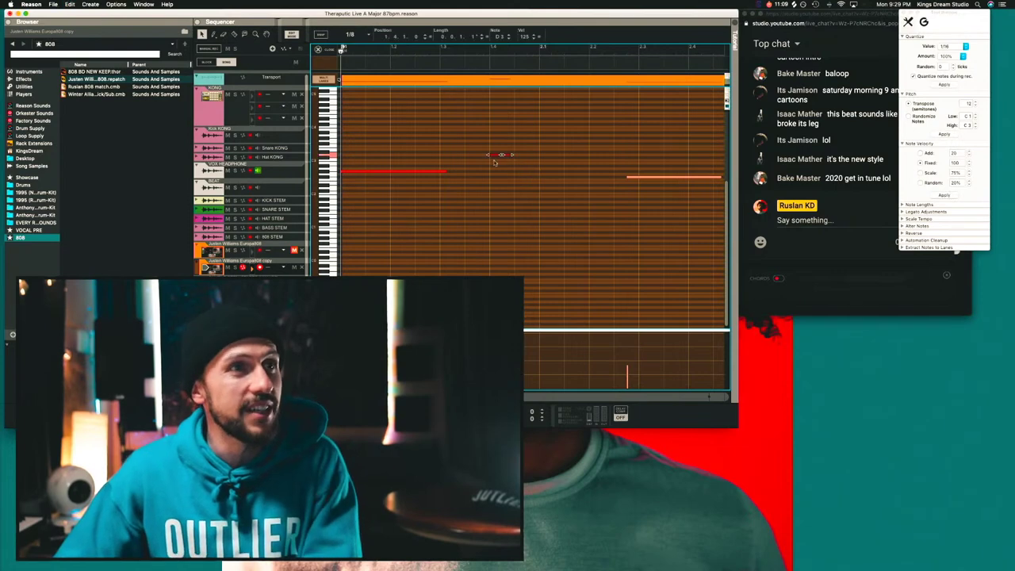
# Lengthen the short D3 note near beat 4 of bar 1 up to the start of bar 2.
pyautogui.click(498, 164)
pyautogui.click(509, 156)
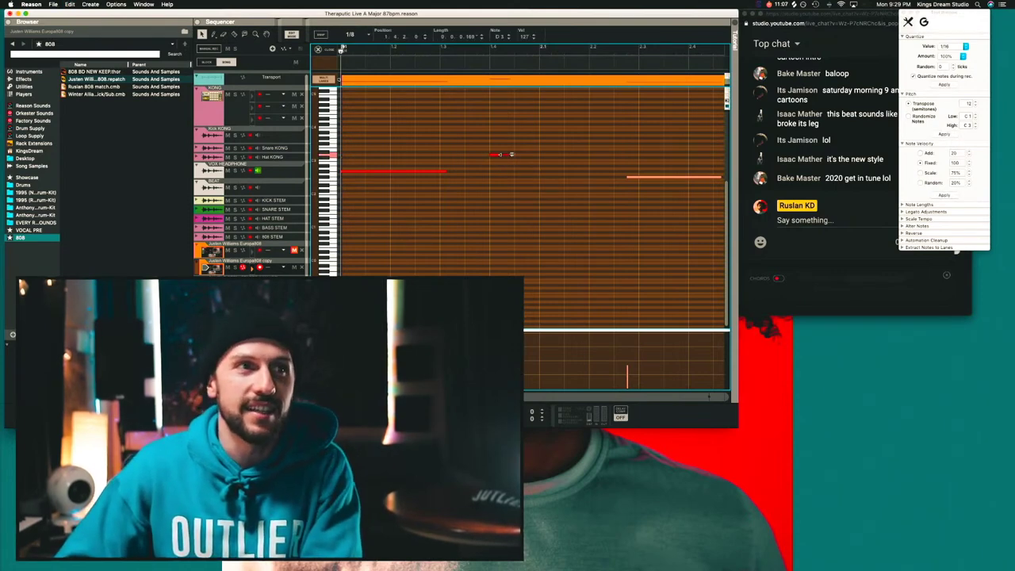
pyautogui.click(495, 156)
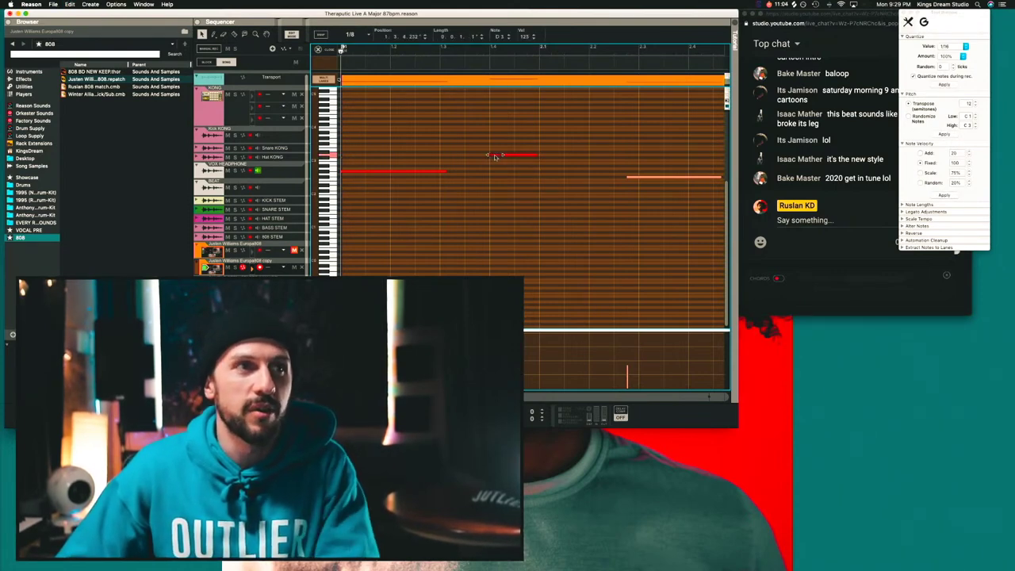
# Switch to the live chat window, read the newest messages and return to the sequencer.
pyautogui.click(829, 15)
pyautogui.moveTo(830, 16); pyautogui.dragTo(847, 15)
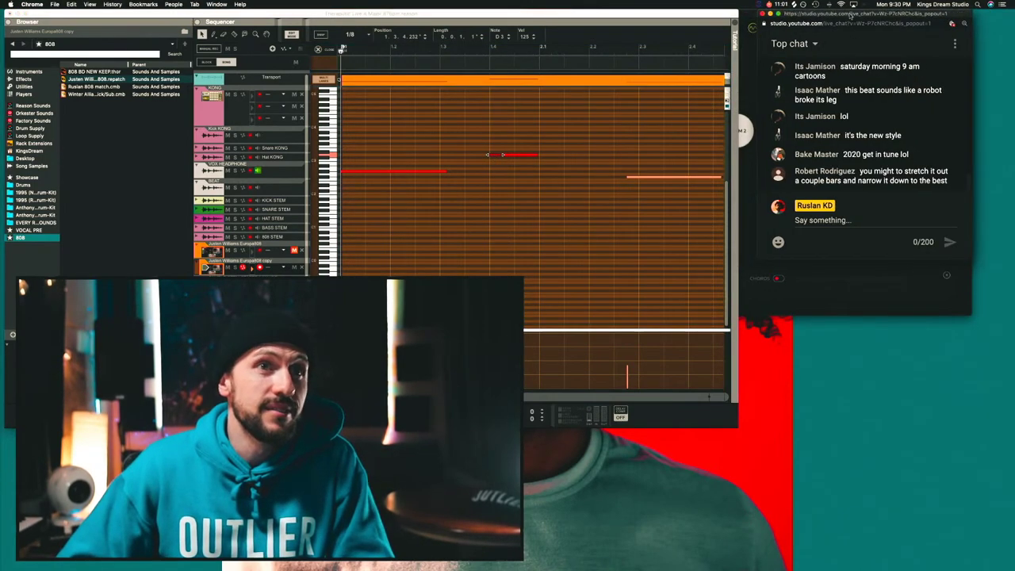
pyautogui.press('space')
pyautogui.press('space')
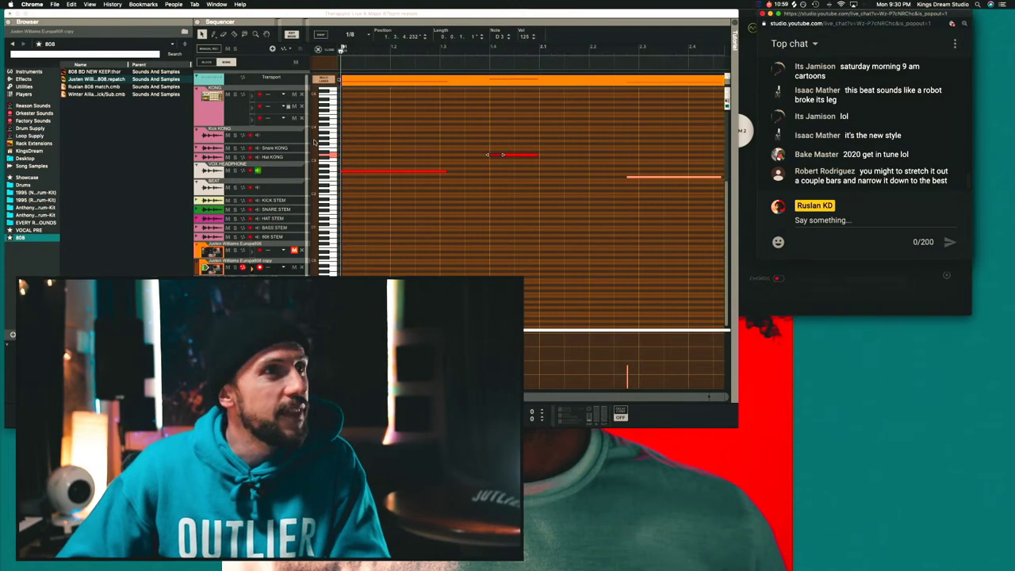
pyautogui.scroll(3, 339, 155)
pyautogui.scroll(-3, 342, 151)
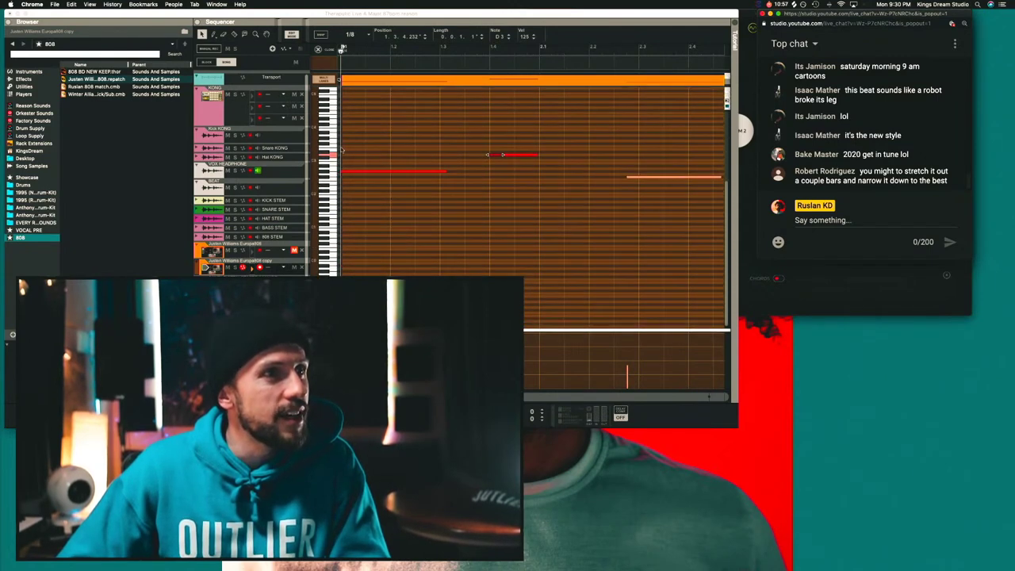
pyautogui.click(341, 138)
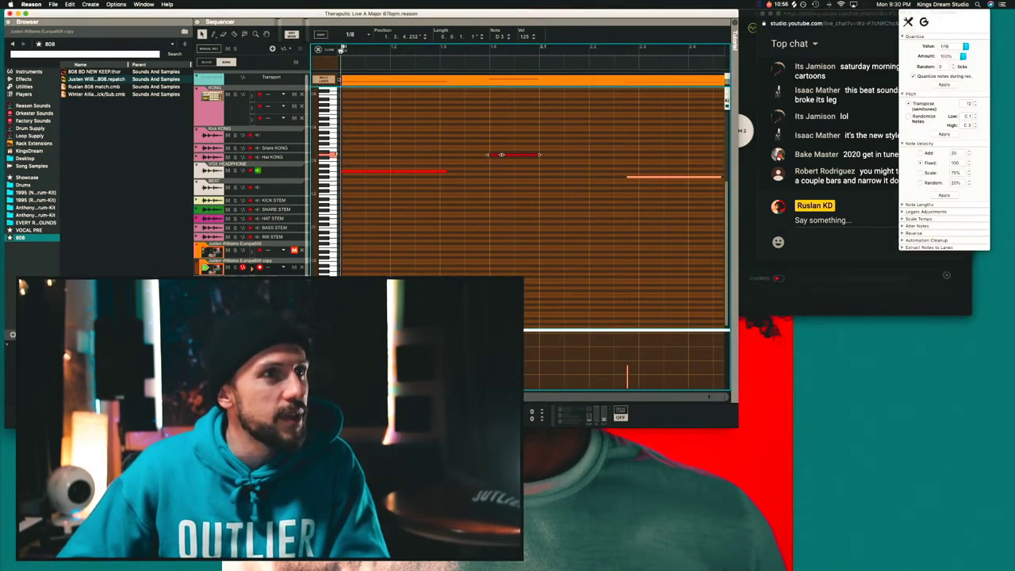
# Play the start of the duplicated 808 clip to check the edited notes.
pyautogui.press('space')
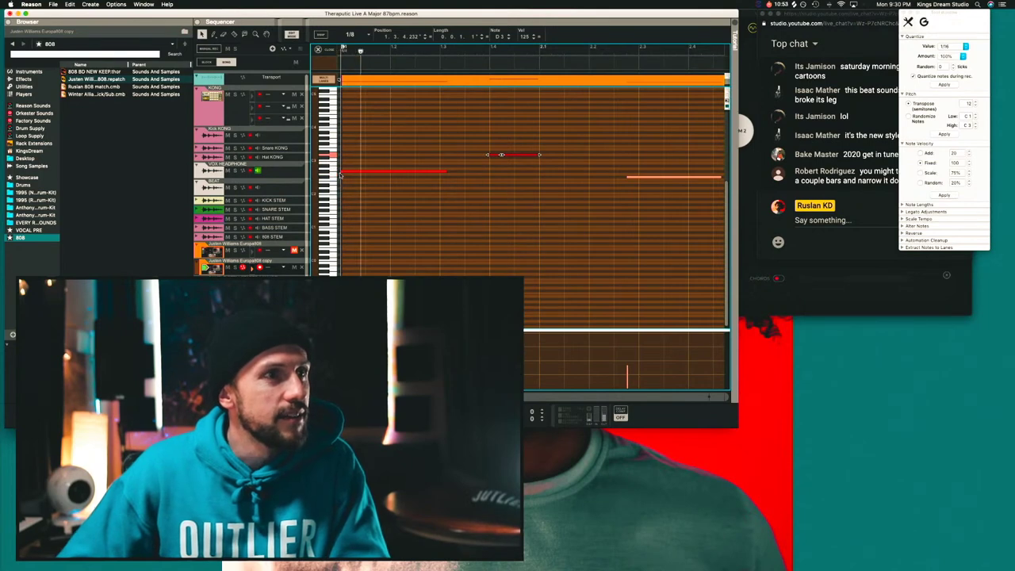
pyautogui.press('space')
pyautogui.press('space')
pyautogui.press('space')
pyautogui.scroll(5, 335, 142)
pyautogui.scroll(-5, 335, 142)
pyautogui.scroll(2, 337, 142)
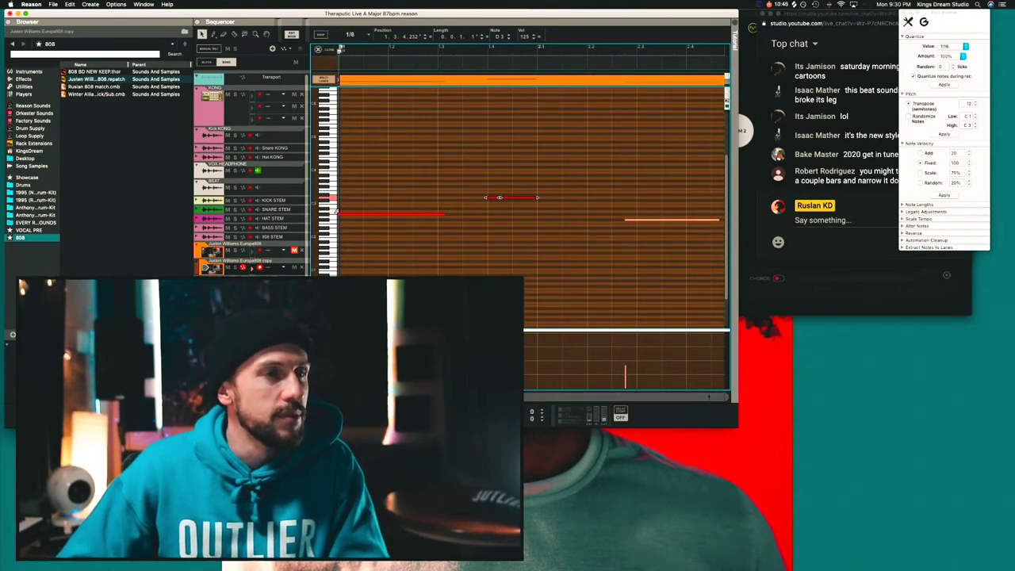
# Audition pitches on the note editor's keyboard and check the long notes through to bar 4.
pyautogui.click(335, 212)
pyautogui.click(334, 188)
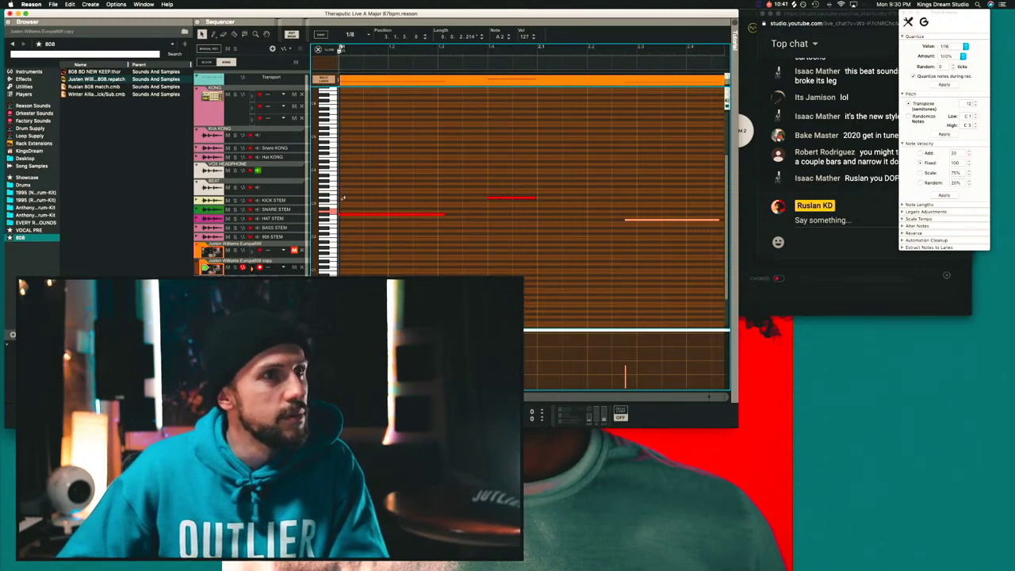
pyautogui.click(632, 215)
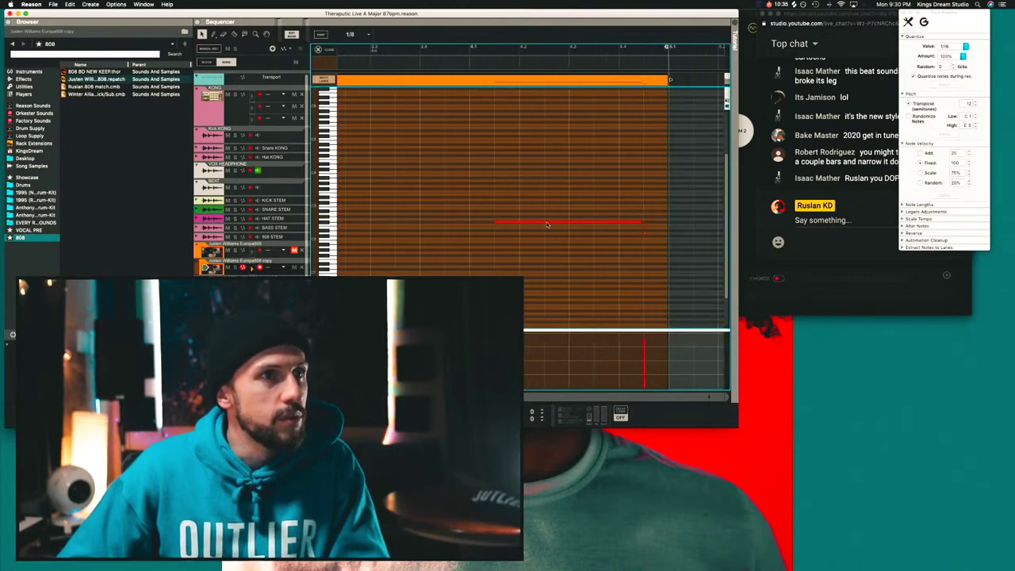
pyautogui.click(545, 224)
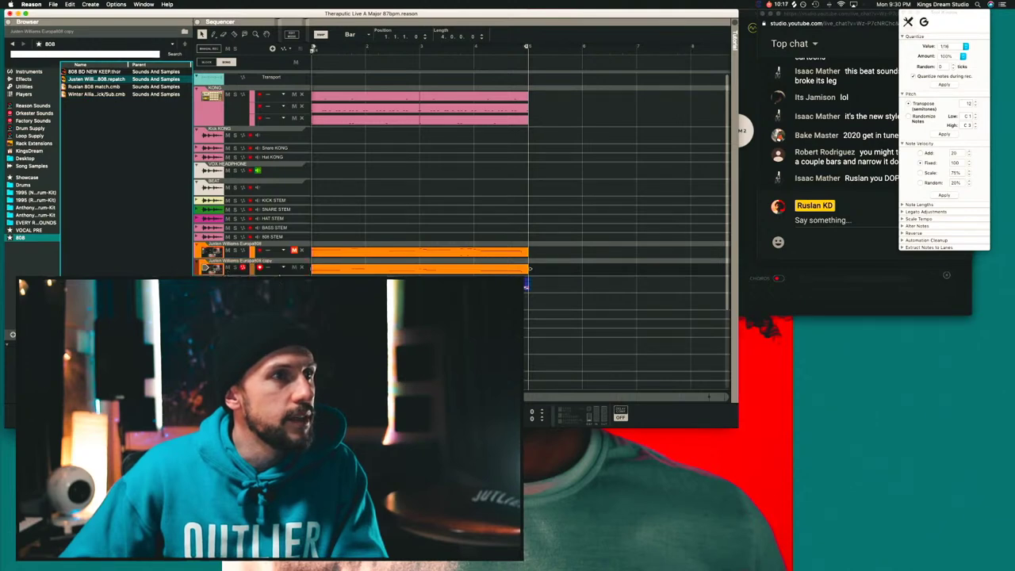
# Reload the Europa 808 patch from the browser onto the duplicated 808 track.
pyautogui.doubleClick(96, 79)
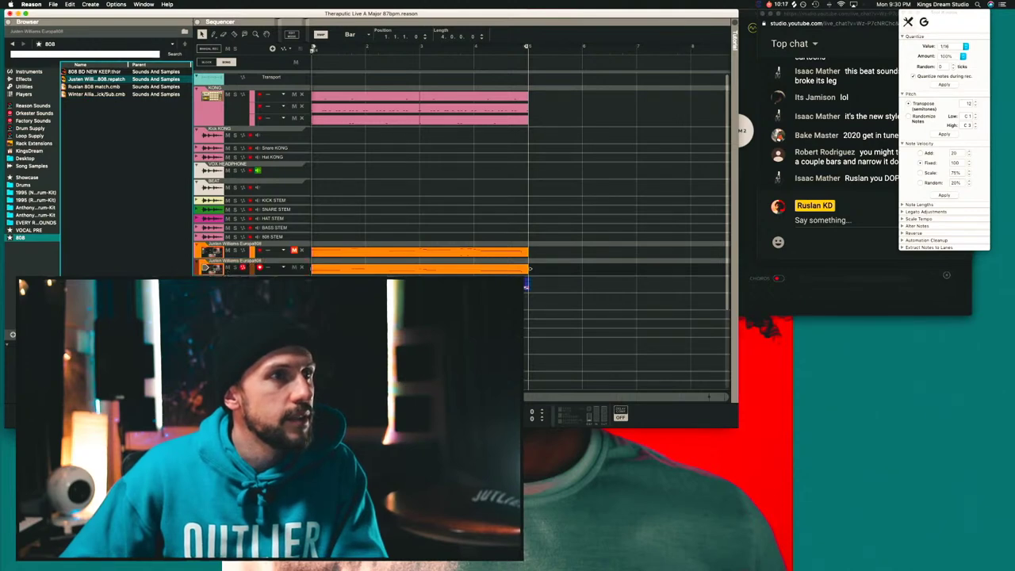
pyautogui.moveTo(93, 81); pyautogui.dragTo(236, 272)
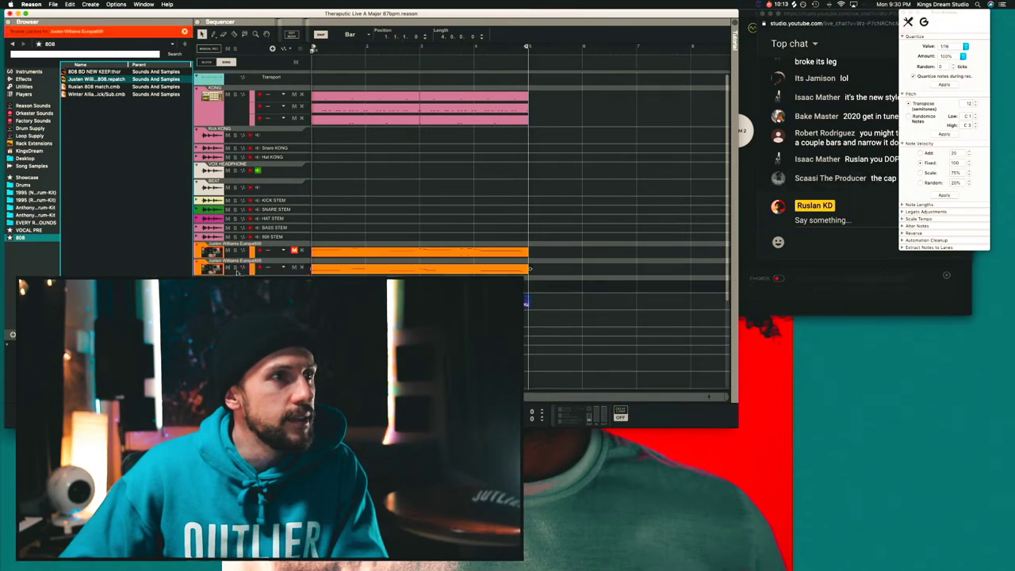
# Open the duplicated 808 clip, copy its first note (G#2) and close the note editor.
pyautogui.click(334, 272)
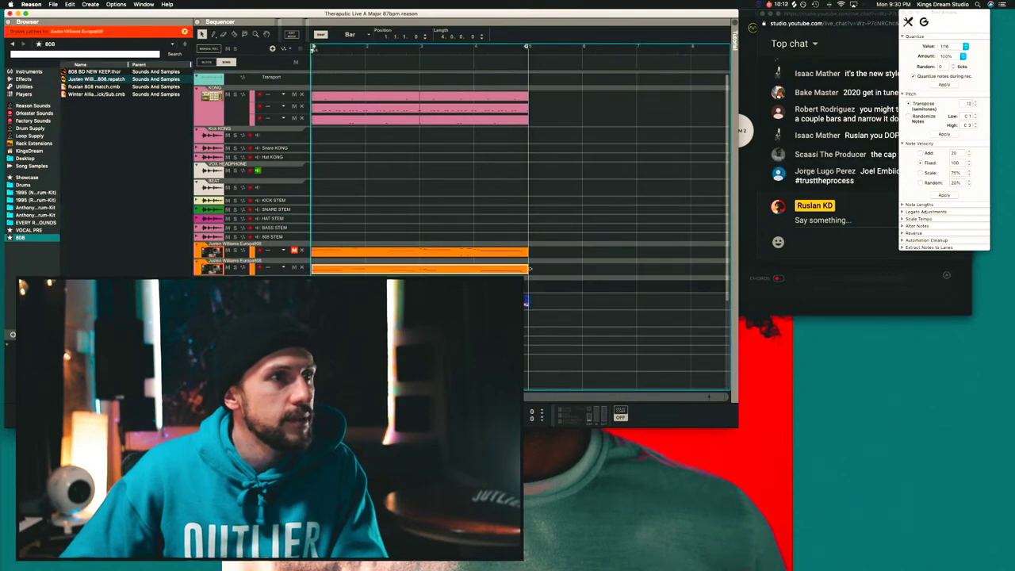
pyautogui.press('super+Tab')
pyautogui.doubleClick(336, 270)
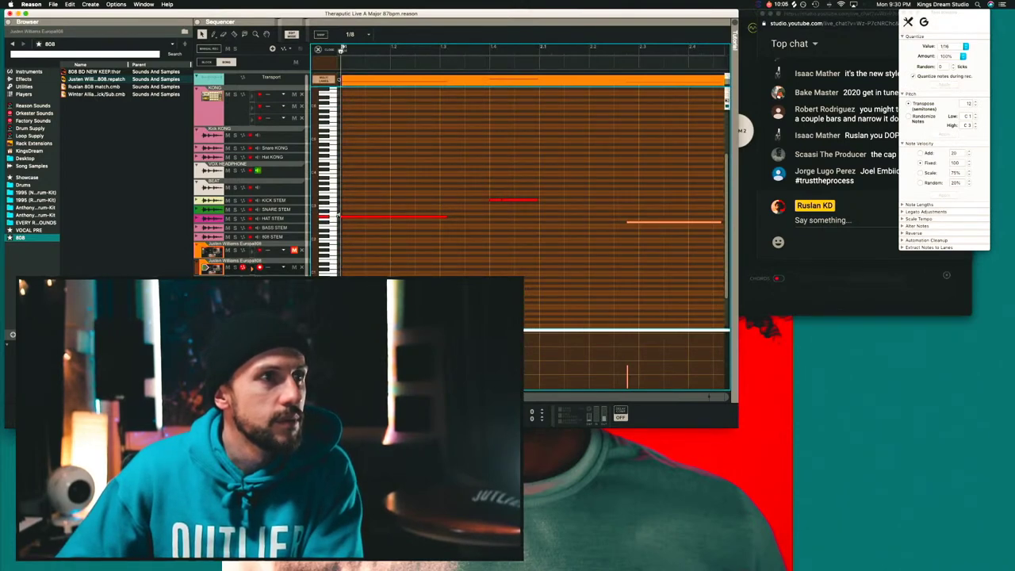
pyautogui.click(446, 216)
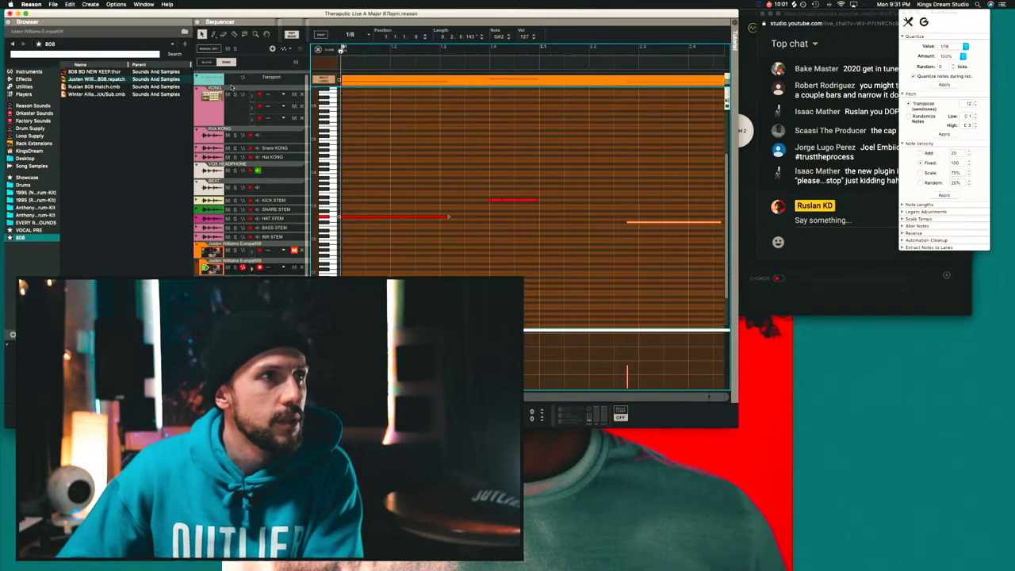
pyautogui.click(326, 51)
# Draw a new four-bar clip from bar 1 to bar 5 on the track below the duplicated 808.
pyautogui.click(531, 270)
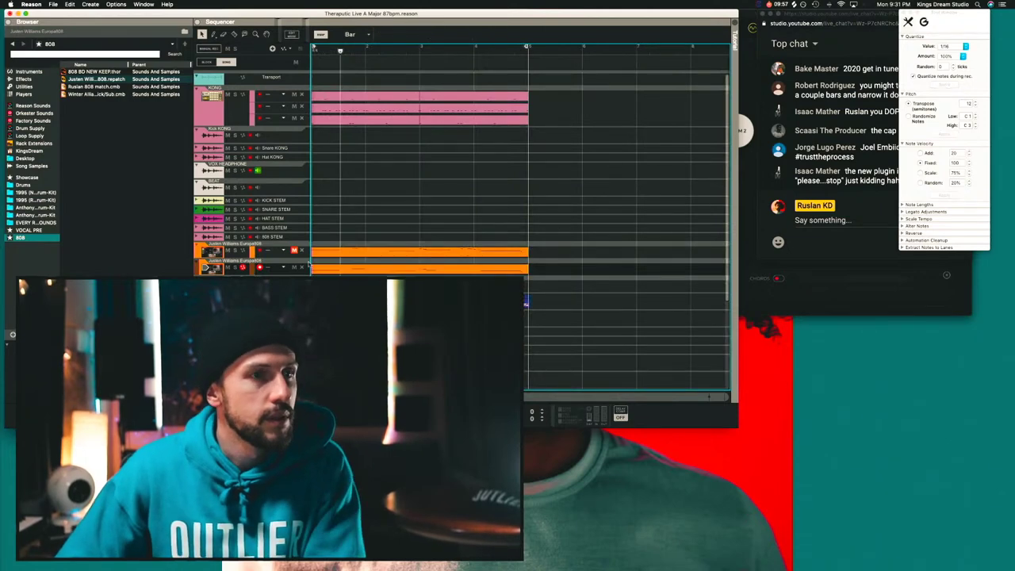
pyautogui.press('w')
pyautogui.press('q')
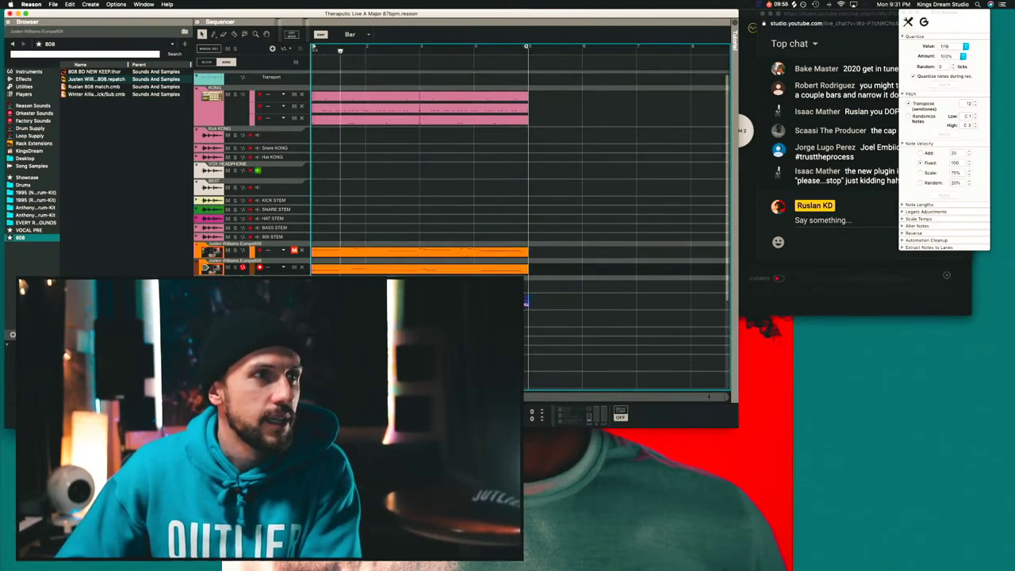
pyautogui.press('w')
pyautogui.moveTo(312, 286); pyautogui.dragTo(527, 286)
pyautogui.press('q')
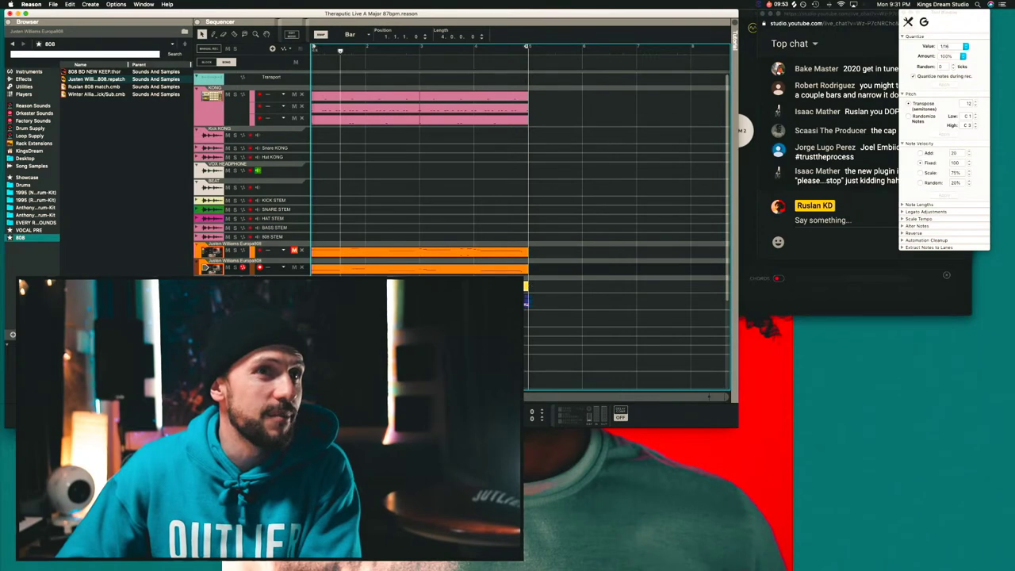
# Open the new clip, paste the G#2 note at its start and play it.
pyautogui.press('Return')
pyautogui.press('super+v')
pyautogui.moveTo(450, 231); pyautogui.dragTo(375, 231)
pyautogui.press('space')
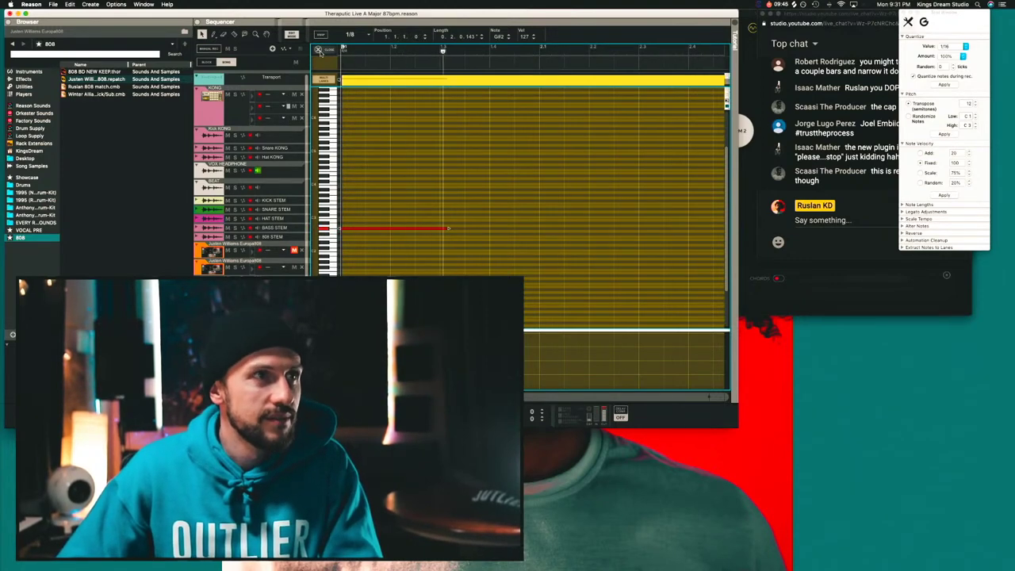
# Reopen the new yellow clip to review its note and check the live chat messages.
pyautogui.press('super+e')
pyautogui.click(357, 270)
pyautogui.click(357, 286)
pyautogui.doubleClick(357, 286)
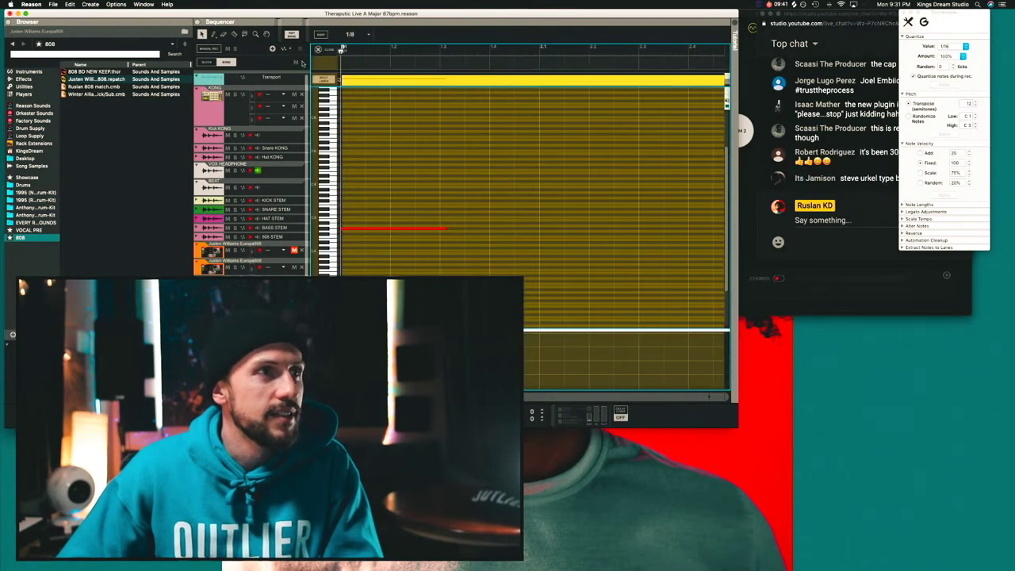
pyautogui.click(754, 130)
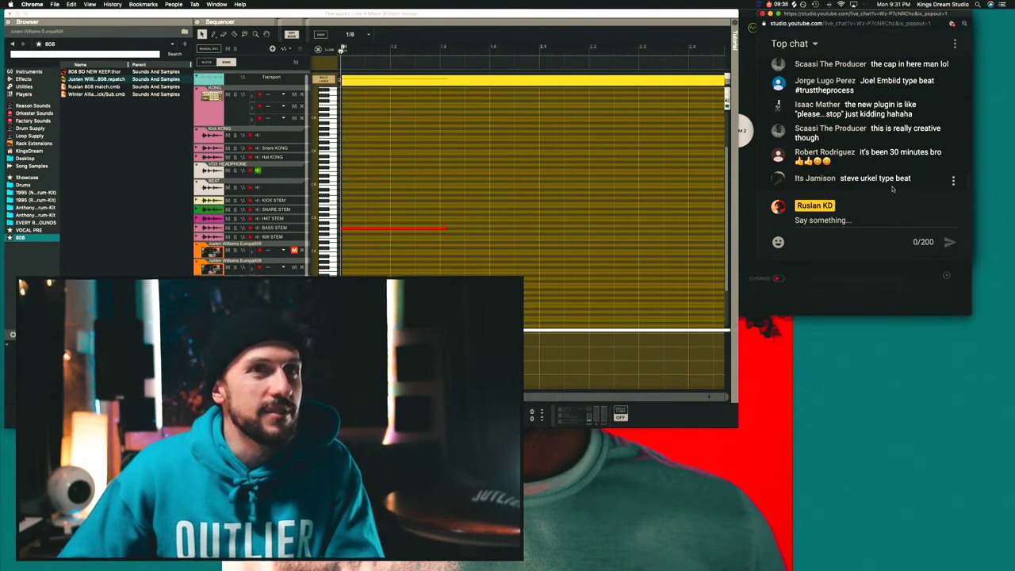
# Open the duplicated 808 clip, check the pitch of the long note in bar 4 and close the editor.
pyautogui.click(319, 49)
pyautogui.click(331, 269)
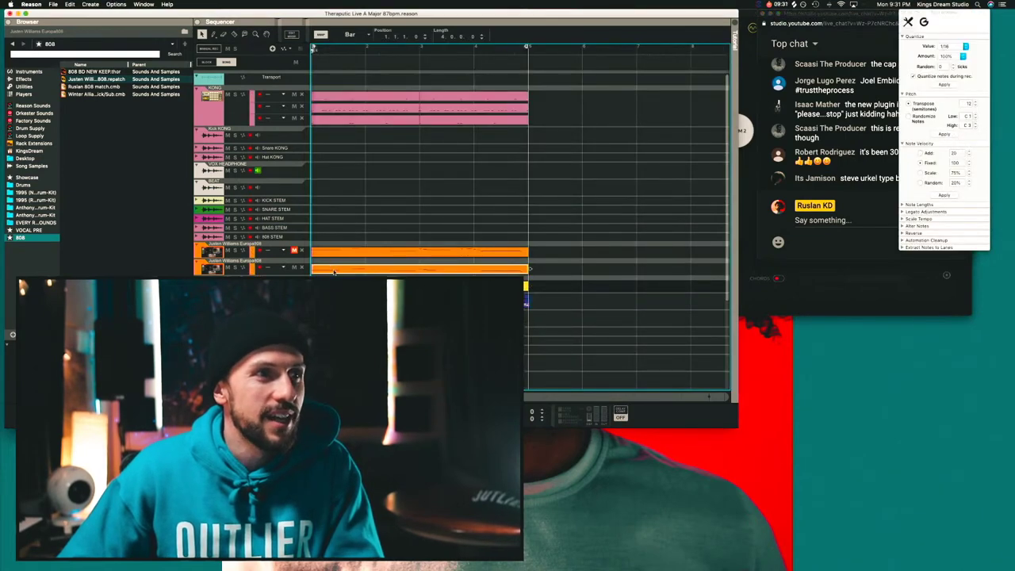
pyautogui.doubleClick(496, 271)
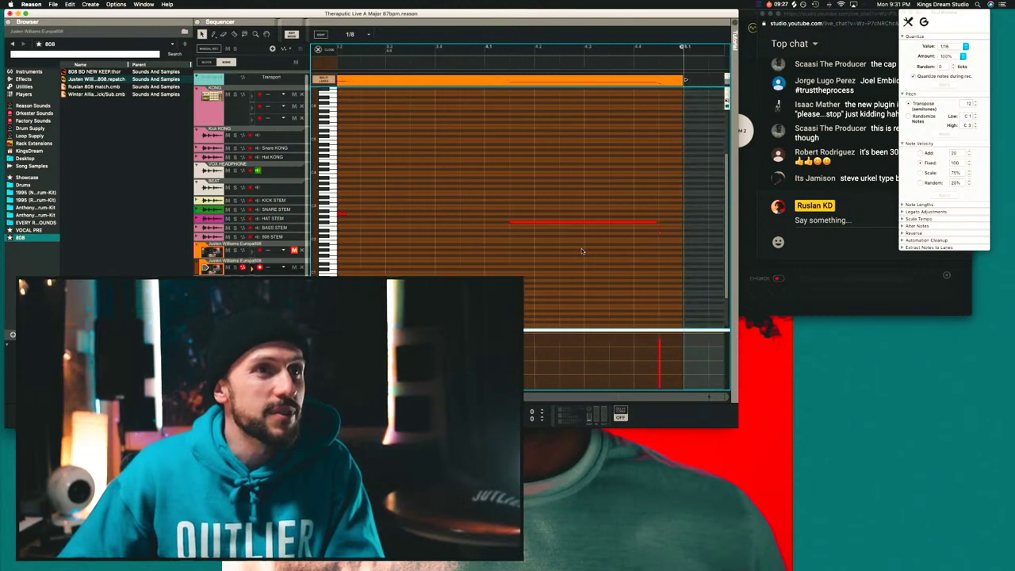
pyautogui.hscroll(2, 581, 251)
pyautogui.scroll(1, 326, 221)
pyautogui.click(324, 223)
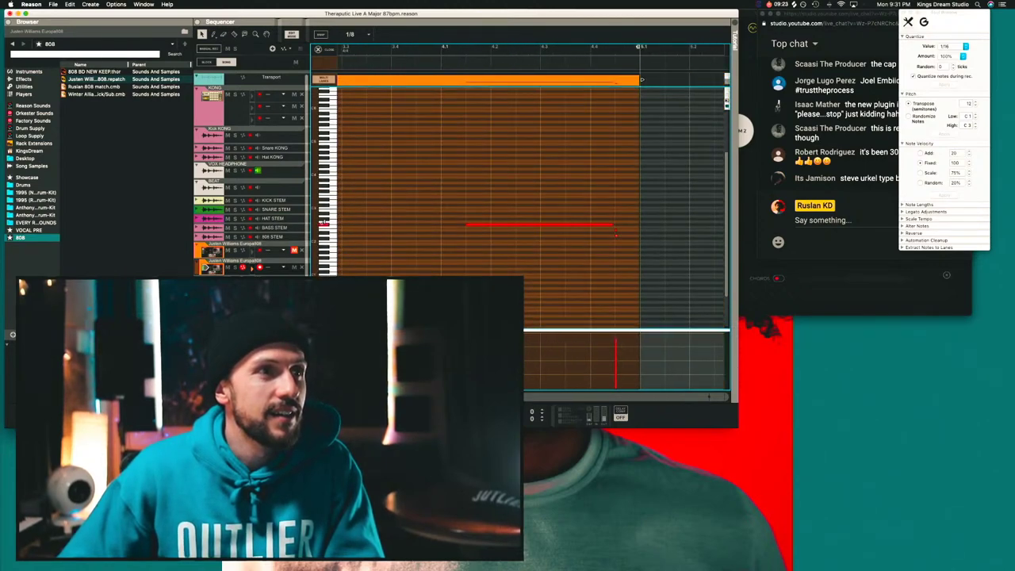
pyautogui.click(475, 224)
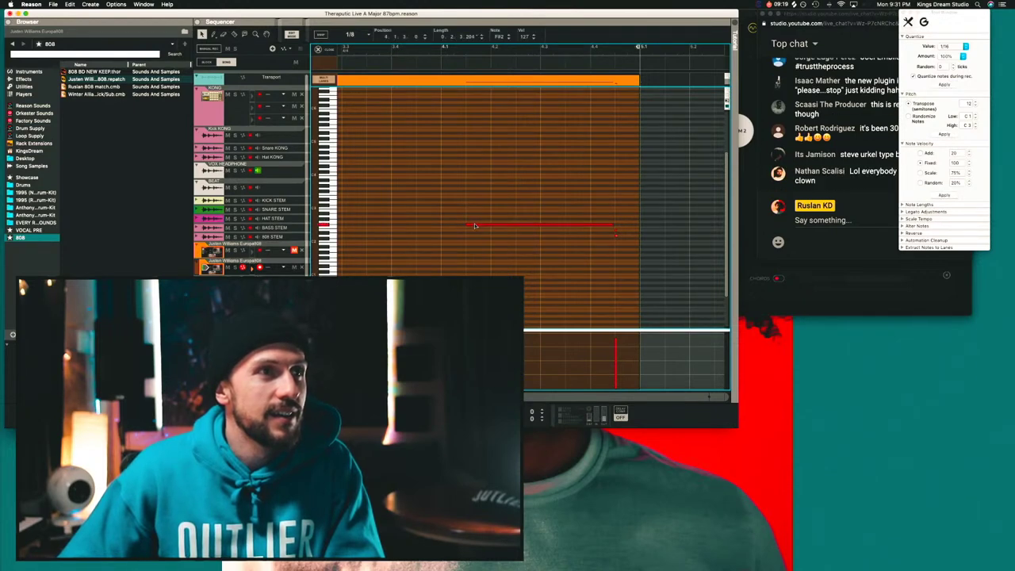
pyautogui.click(320, 49)
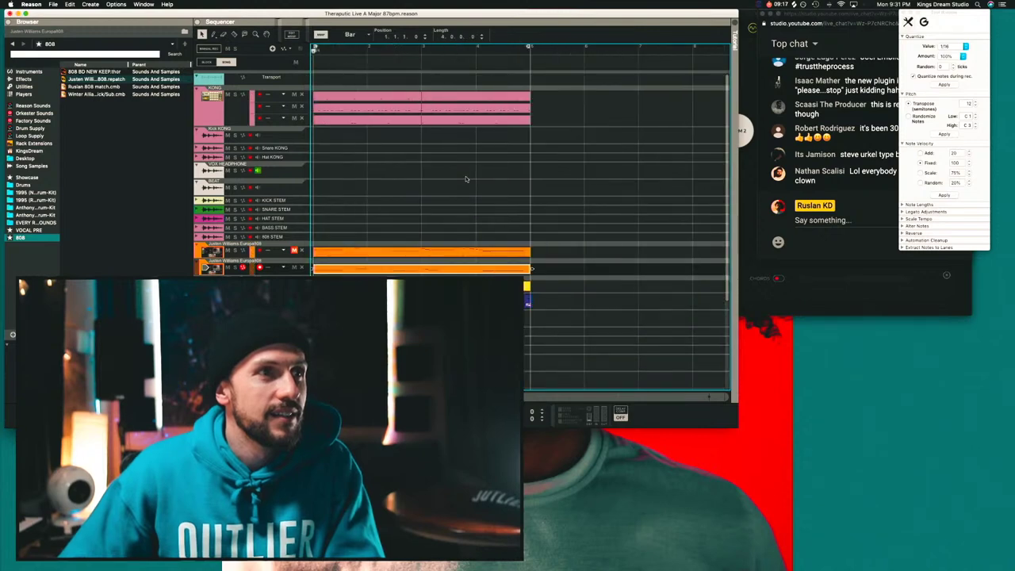
# Open the new yellow clip and copy its opening note to the start of bar 2 at F#2.
pyautogui.doubleClick(529, 269)
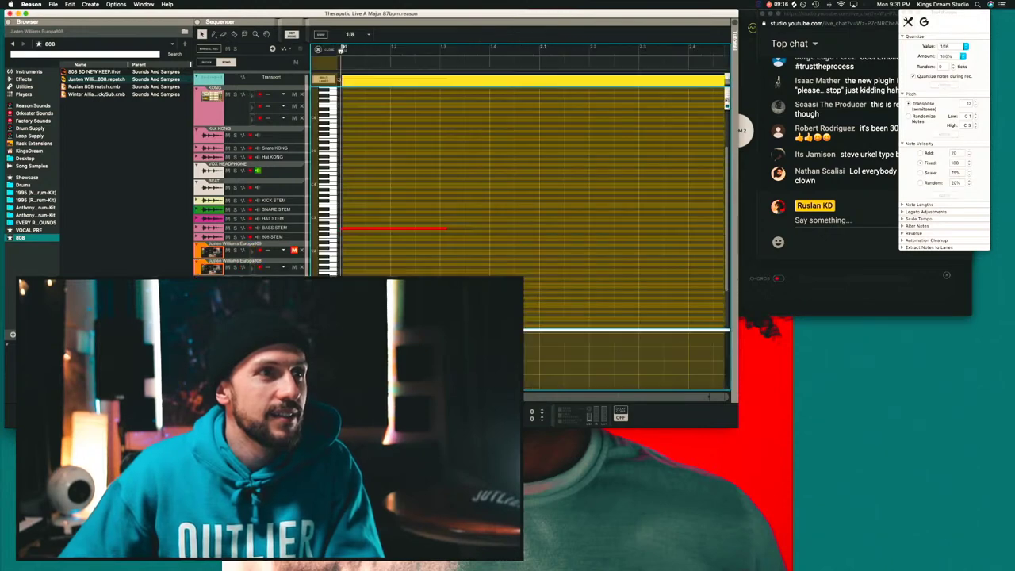
pyautogui.click(360, 230)
pyautogui.moveTo(365, 236); pyautogui.dragTo(557, 238)
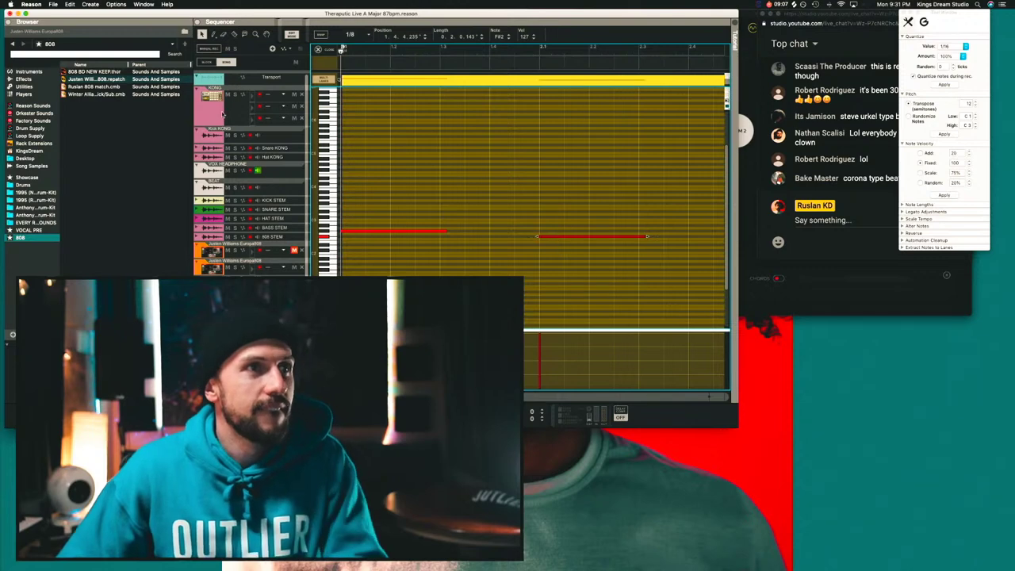
# Close the note editor, mute the duplicated 808 track and play the arrangement with the new clip.
pyautogui.click(323, 49)
pyautogui.click(211, 286)
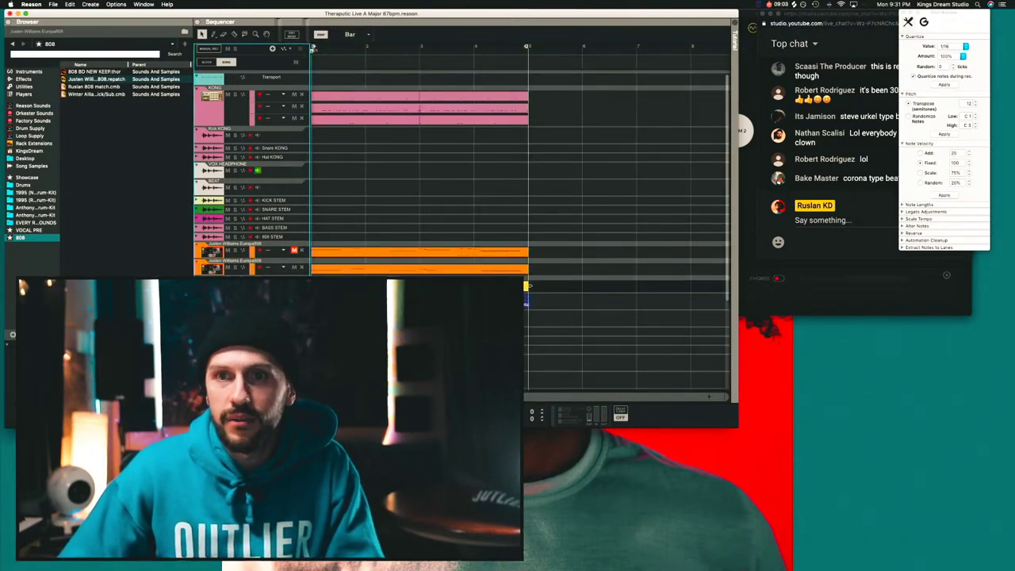
pyautogui.click(293, 269)
pyautogui.press('space')
# Delete the clips on both Europa 808 tracks.
pyautogui.click(370, 269)
pyautogui.click(381, 253)
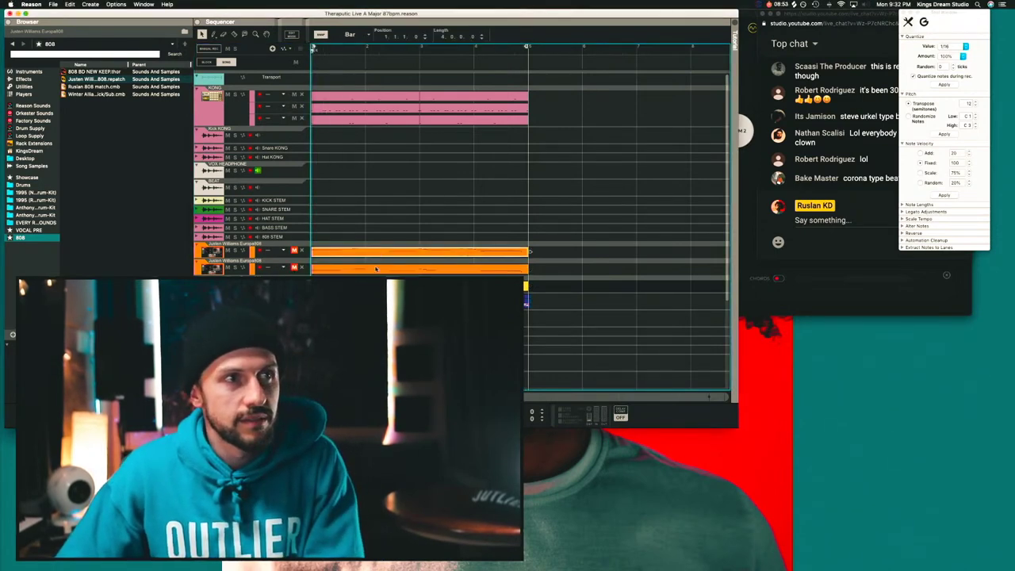
pyautogui.keyDown('shift'); pyautogui.click(376, 269); pyautogui.keyUp('shift')
pyautogui.press('Delete')
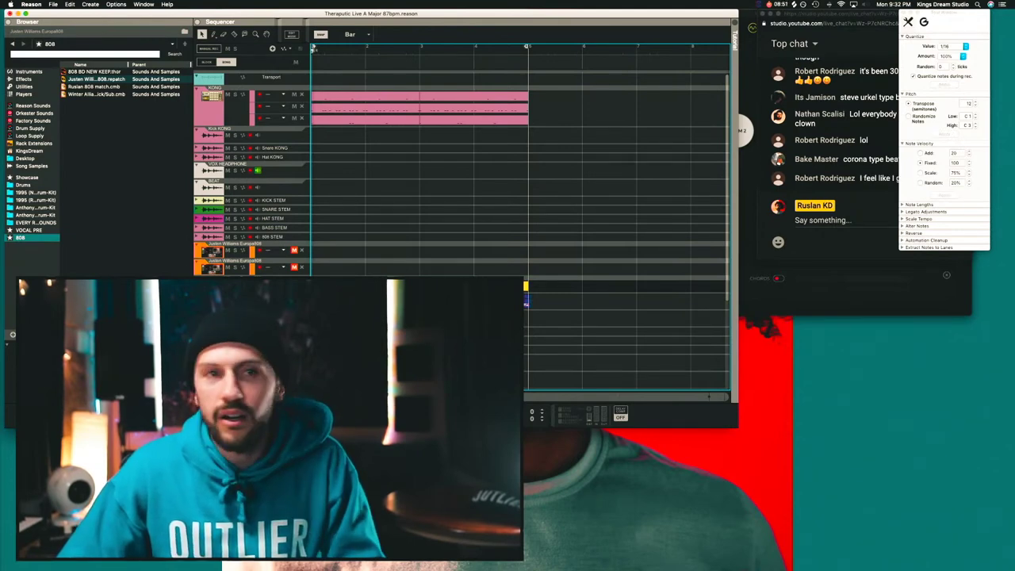
# Check the live chat messages and bring the Dubler window to the front.
pyautogui.click(746, 227)
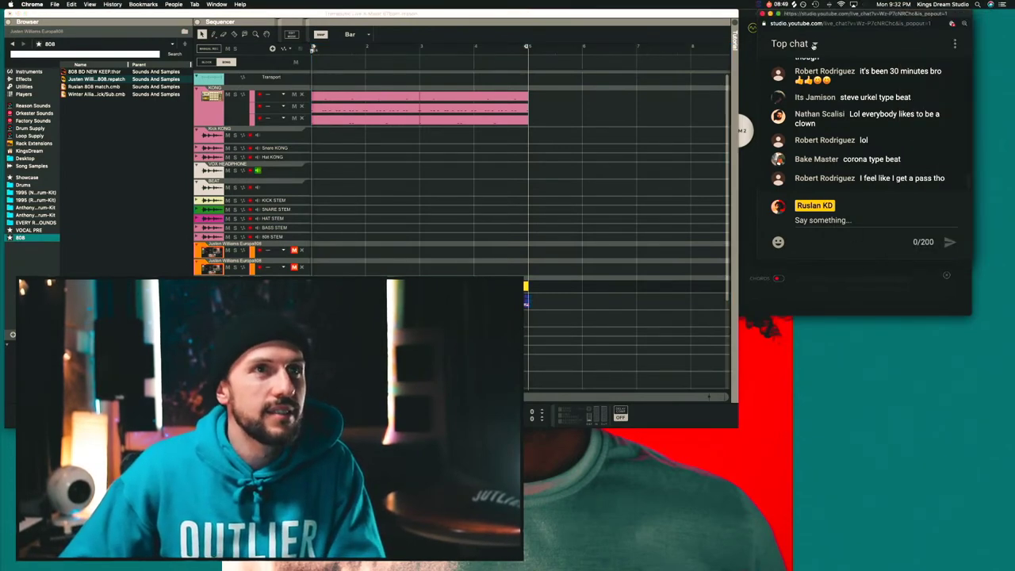
pyautogui.click(748, 14)
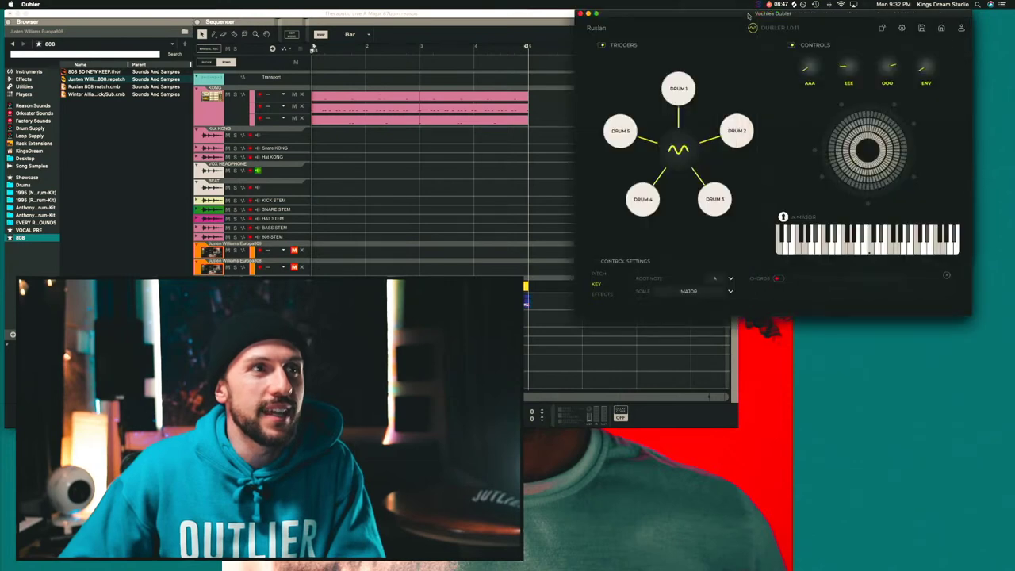
# Review Dubler's trigger and pitch control settings, select the Drum 1 trigger and move the Dubler window off the sequencer.
pyautogui.click(627, 46)
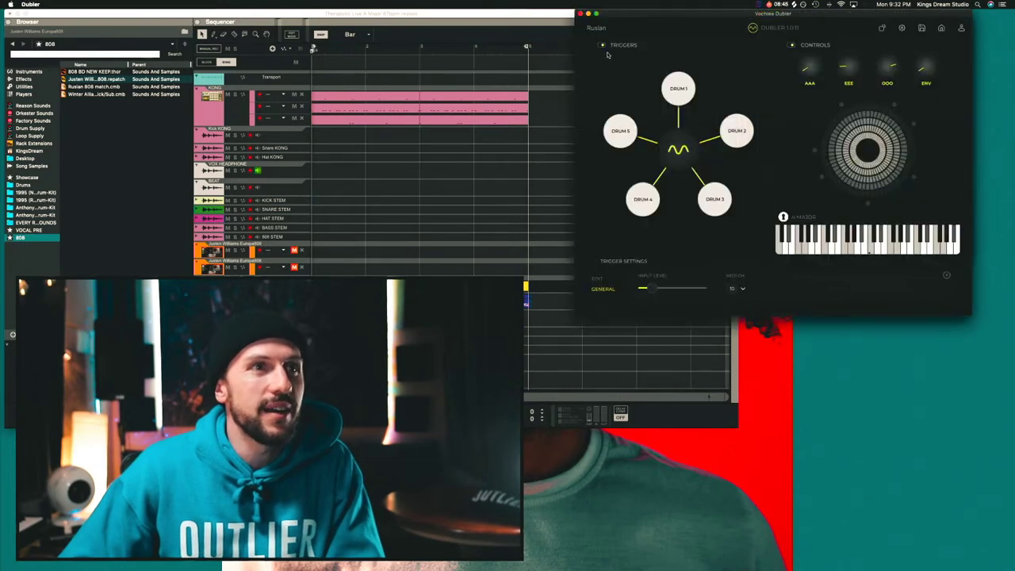
pyautogui.click(447, 255)
pyautogui.press('space')
pyautogui.press('space')
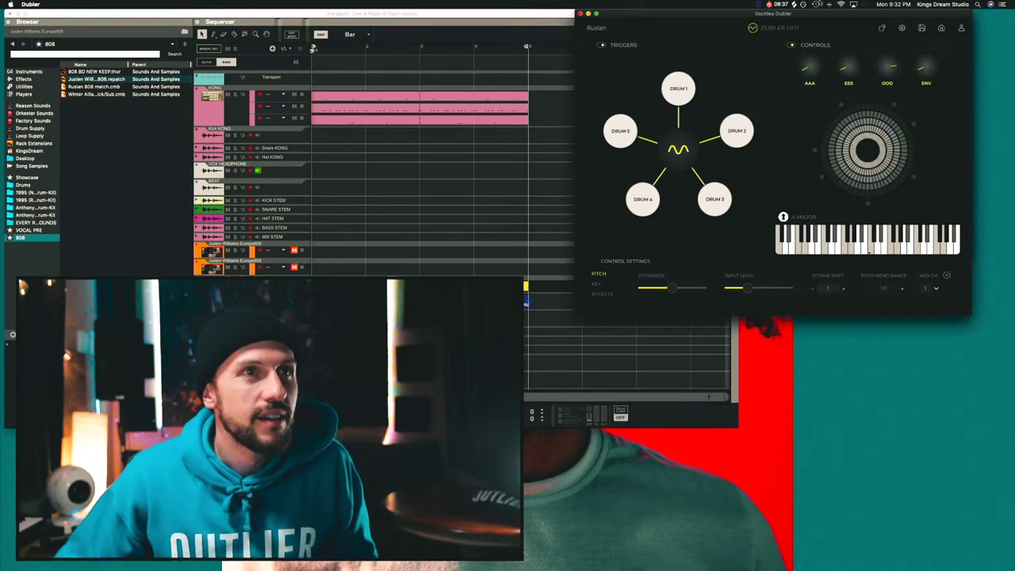
pyautogui.click(681, 90)
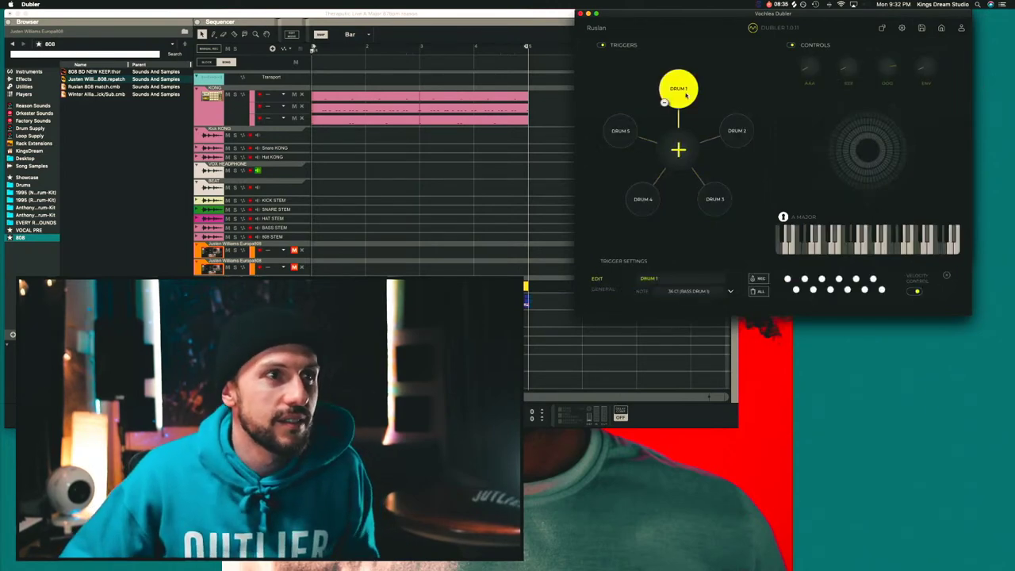
pyautogui.press('space')
pyautogui.moveTo(679, 15); pyautogui.dragTo(761, 115)
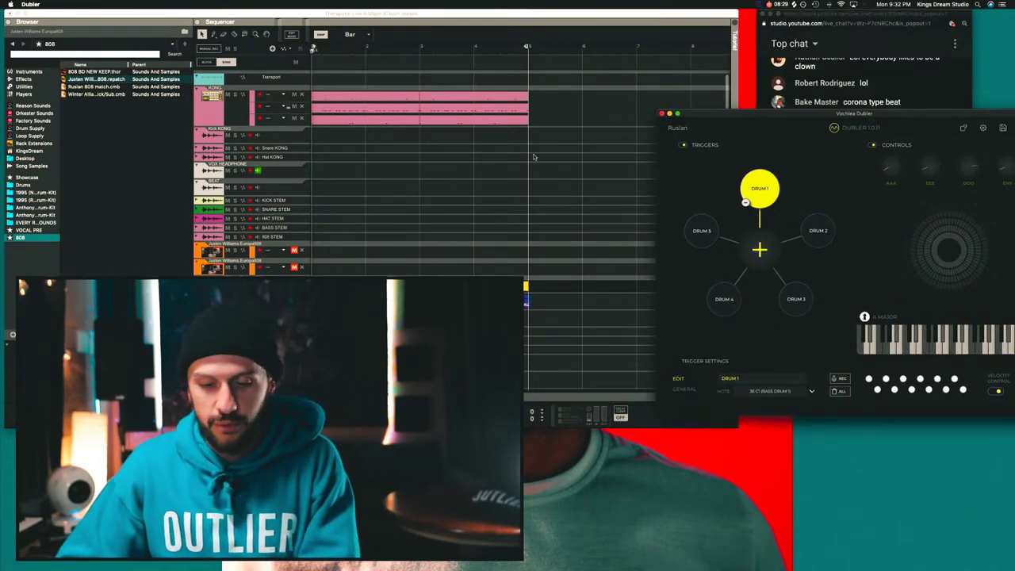
# Restore the deleted clips on both Europa 808 tracks, unmute the second track and play the arrangement.
pyautogui.click(327, 254)
pyautogui.press('super+z')
pyautogui.click(347, 269)
pyautogui.click(294, 270)
pyautogui.press('space')
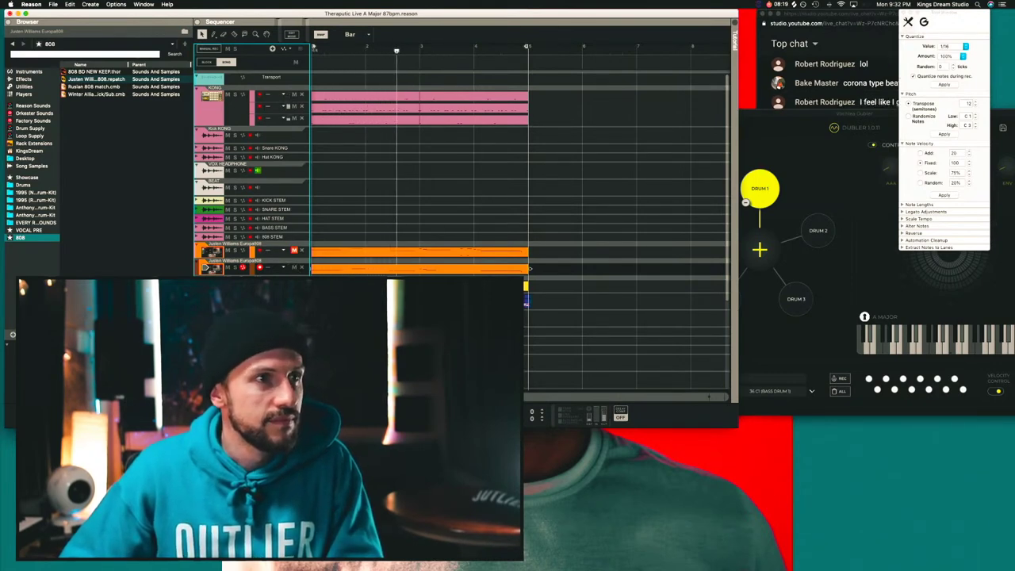
# Read the live chat messages and replay the arrangement with the restored 808 clips.
pyautogui.click(788, 37)
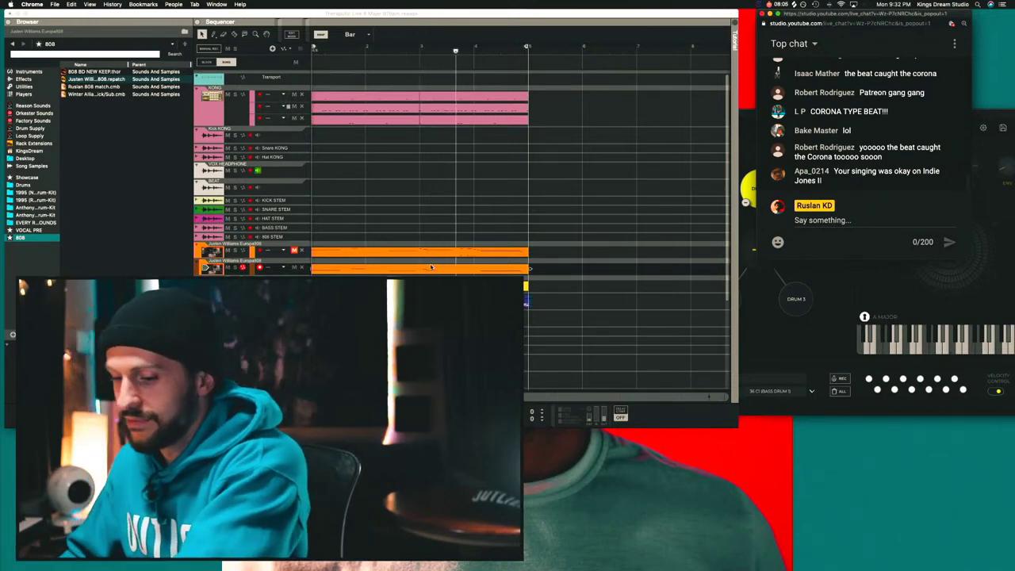
pyautogui.press('space')
pyautogui.hscroll(-1, 432, 267)
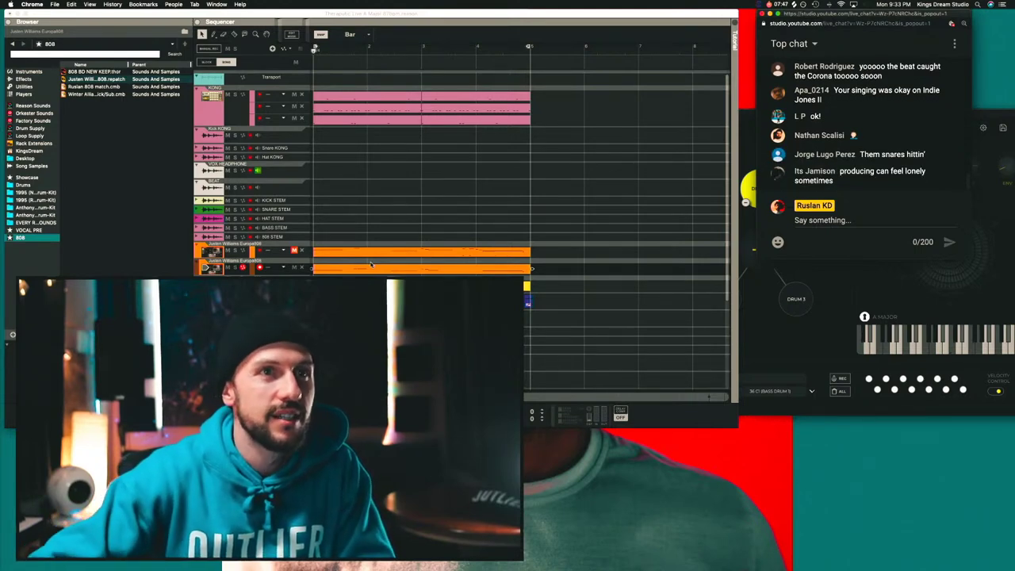
pyautogui.press('space')
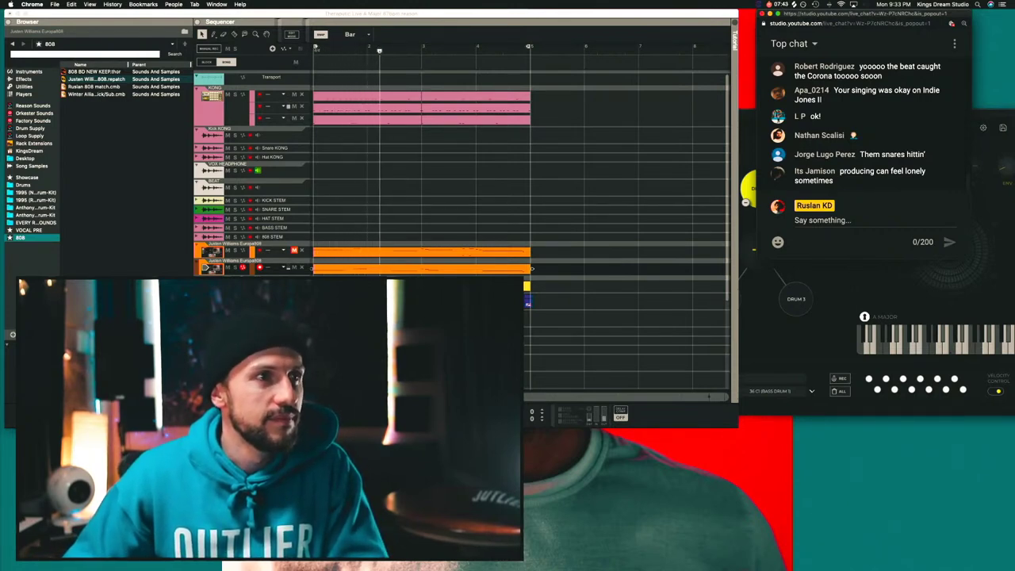
pyautogui.press('space')
# Open the yellow clip, copy its opening note to B2 at position 1.4.1 and shorten the copy to about a sixteenth.
pyautogui.doubleClick(431, 284)
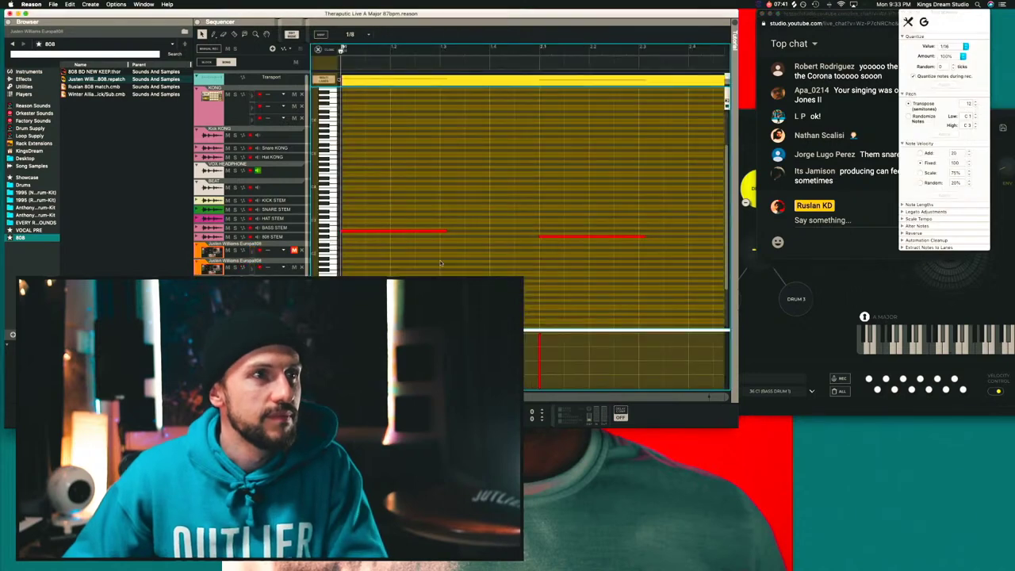
pyautogui.click(414, 233)
pyautogui.moveTo(412, 233); pyautogui.dragTo(538, 224)
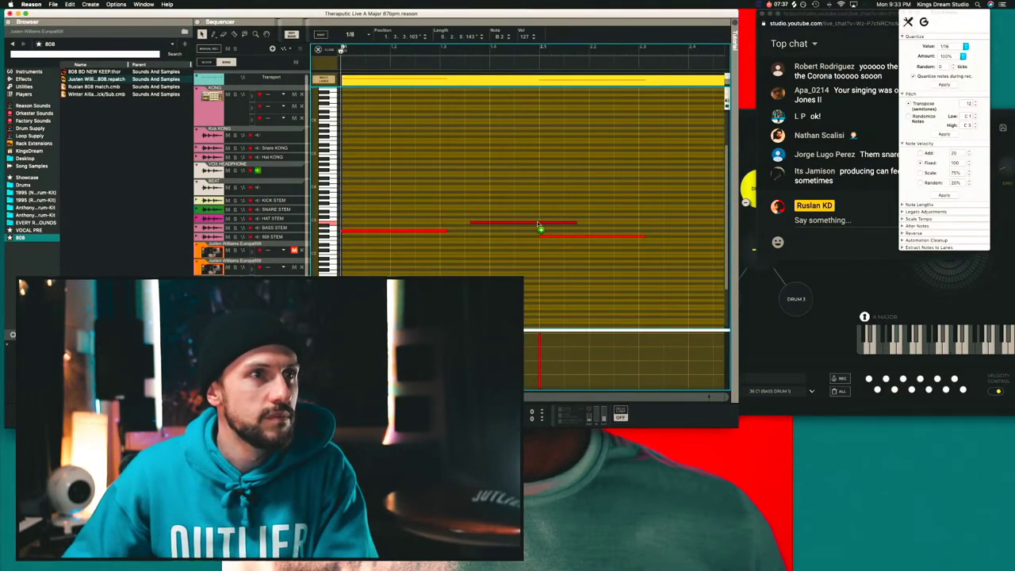
pyautogui.moveTo(471, 225); pyautogui.dragTo(493, 227)
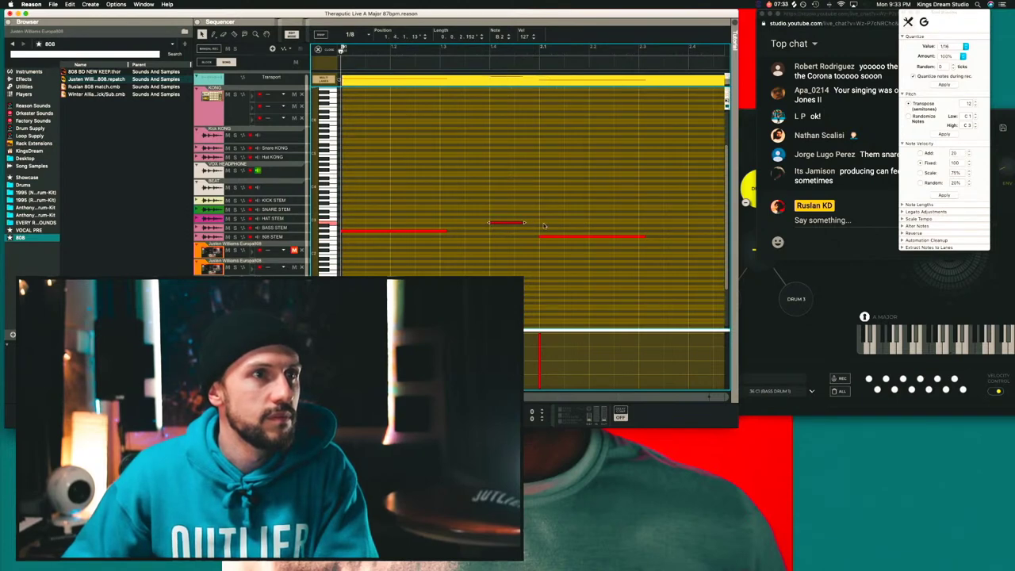
pyautogui.click(423, 51)
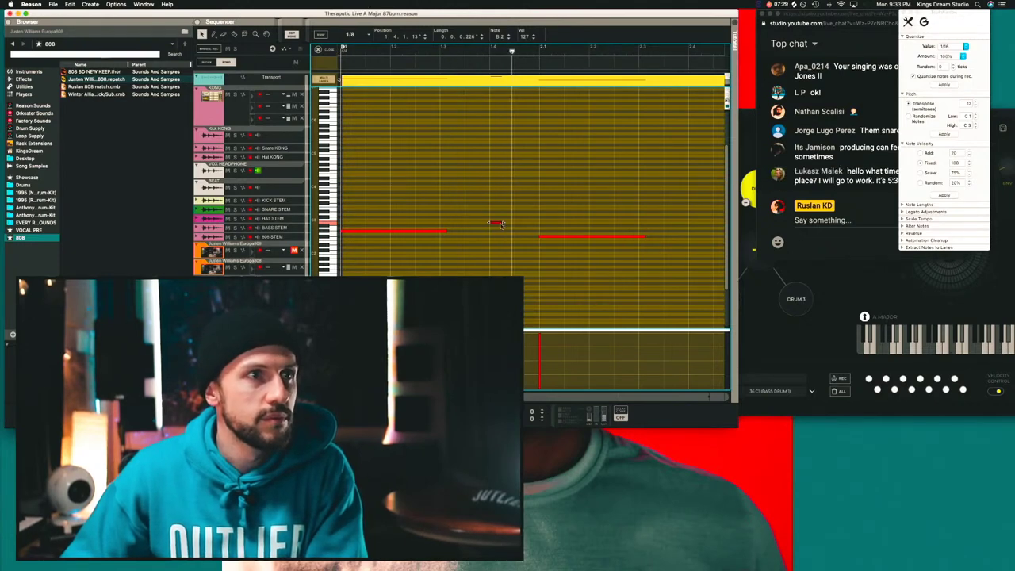
# Mute the second Europa 808 track and listen to the edited yellow clip with the beat.
pyautogui.press('space')
pyautogui.click(294, 268)
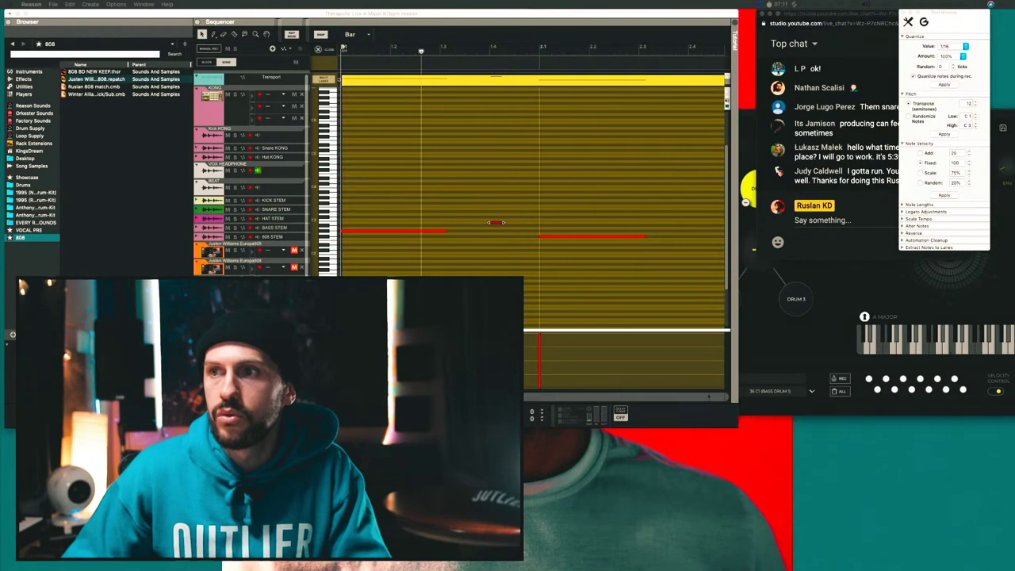
pyautogui.press('space')
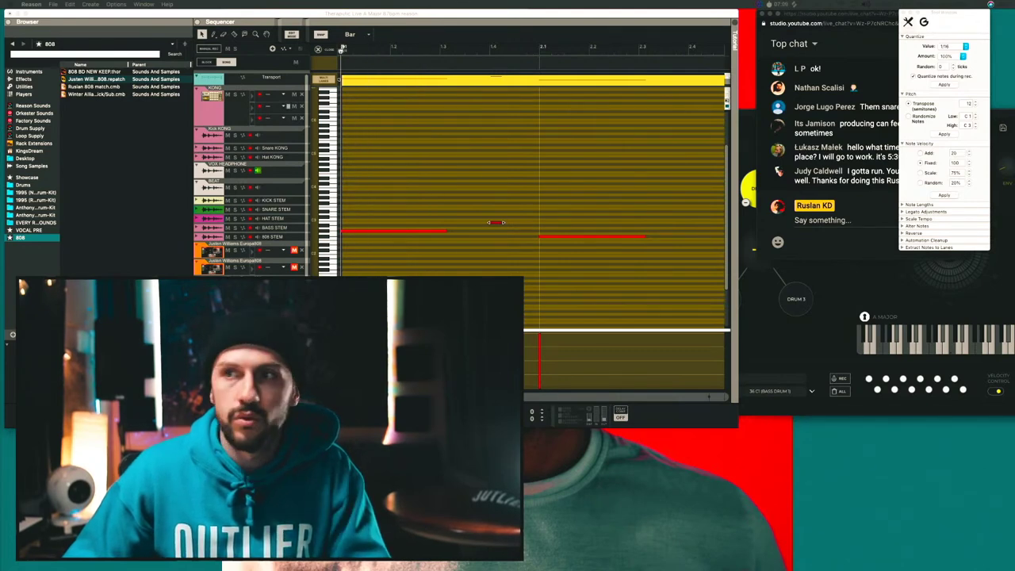
pyautogui.press('space')
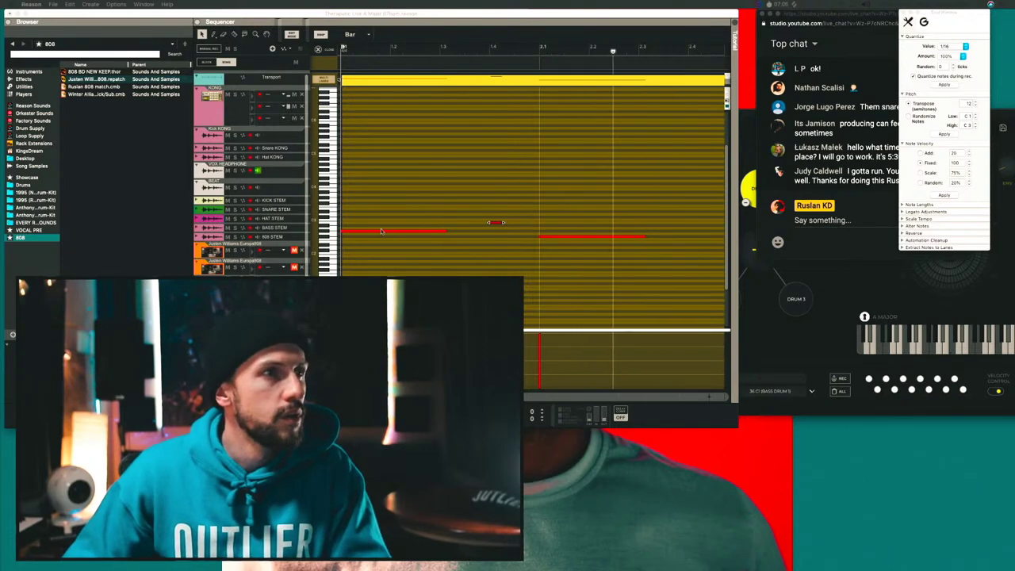
pyautogui.press('space')
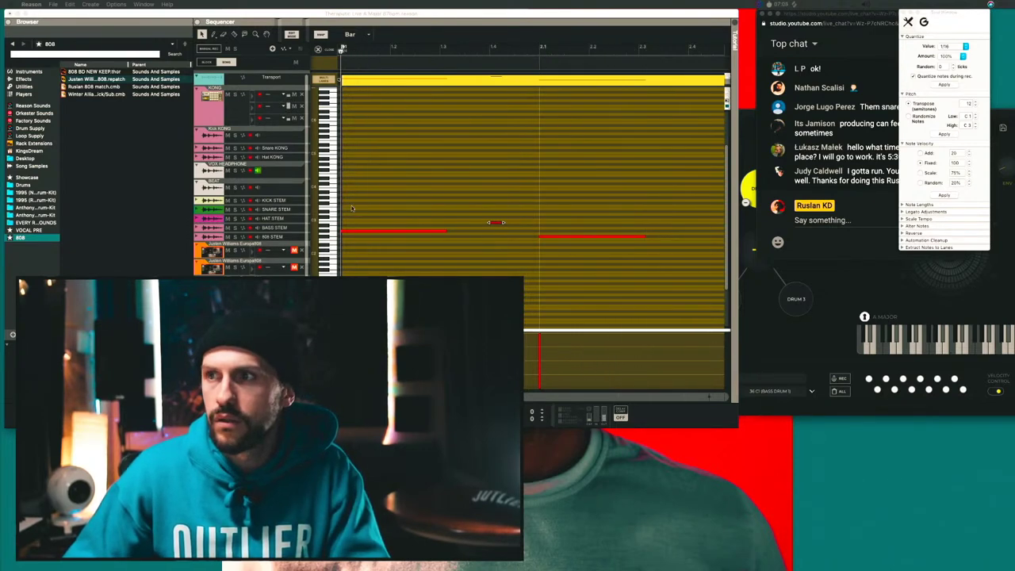
# Replace the clip on the second Europa 808 track with the yellow clip, unmute that track and check the chat during playback.
pyautogui.click(318, 50)
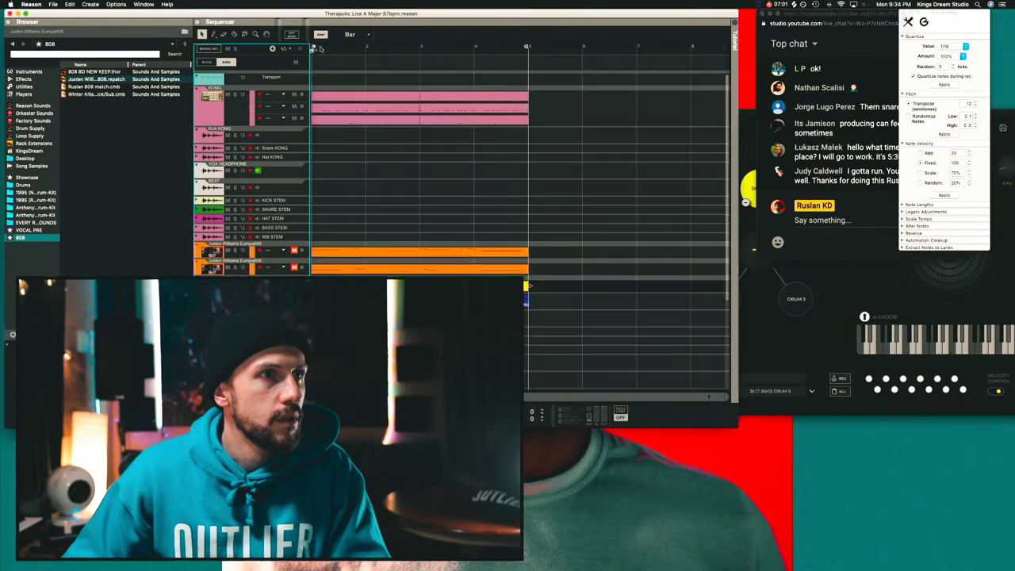
pyautogui.press('Delete')
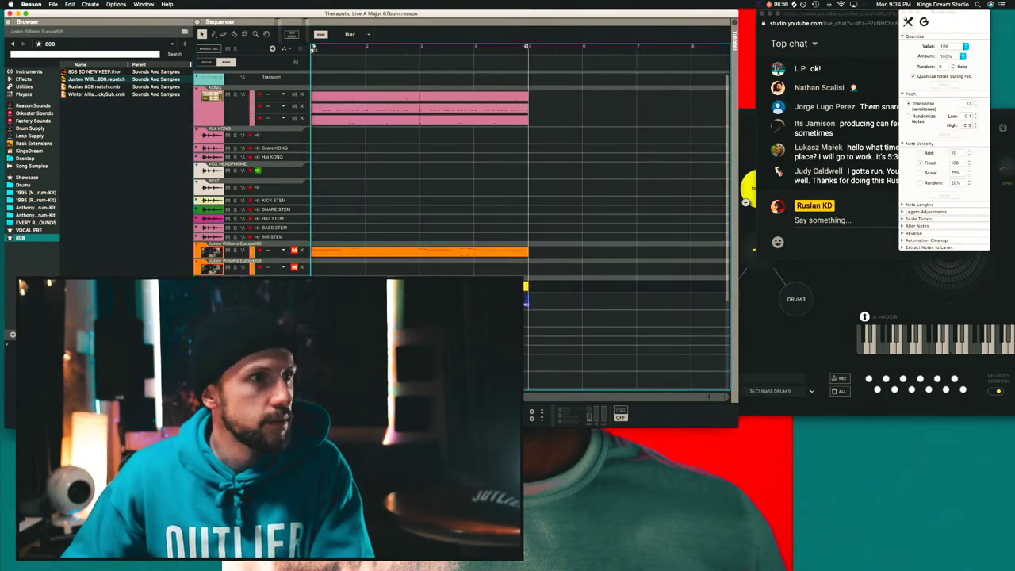
pyautogui.press('super+z')
pyautogui.press('super+z')
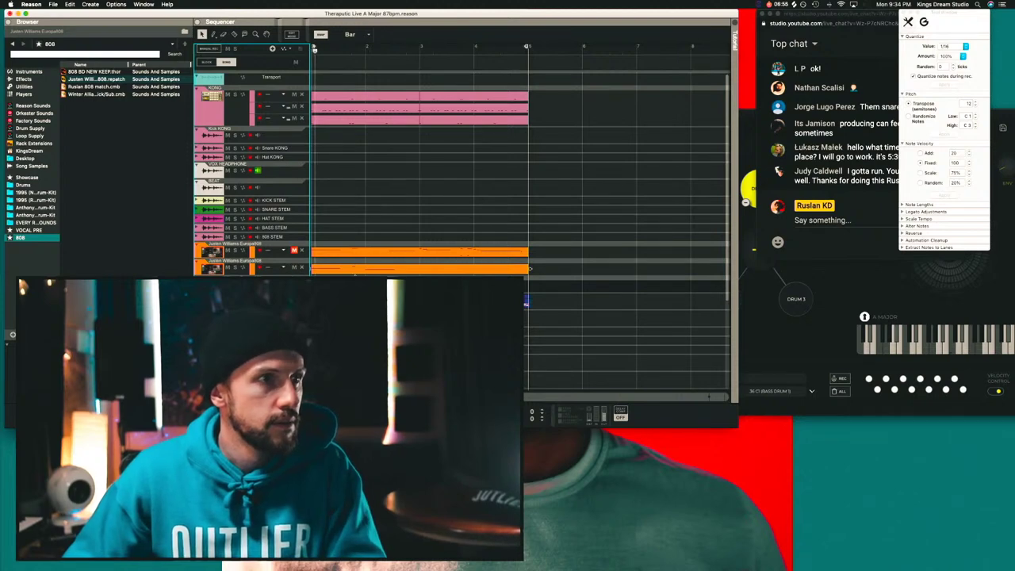
pyautogui.click(822, 221)
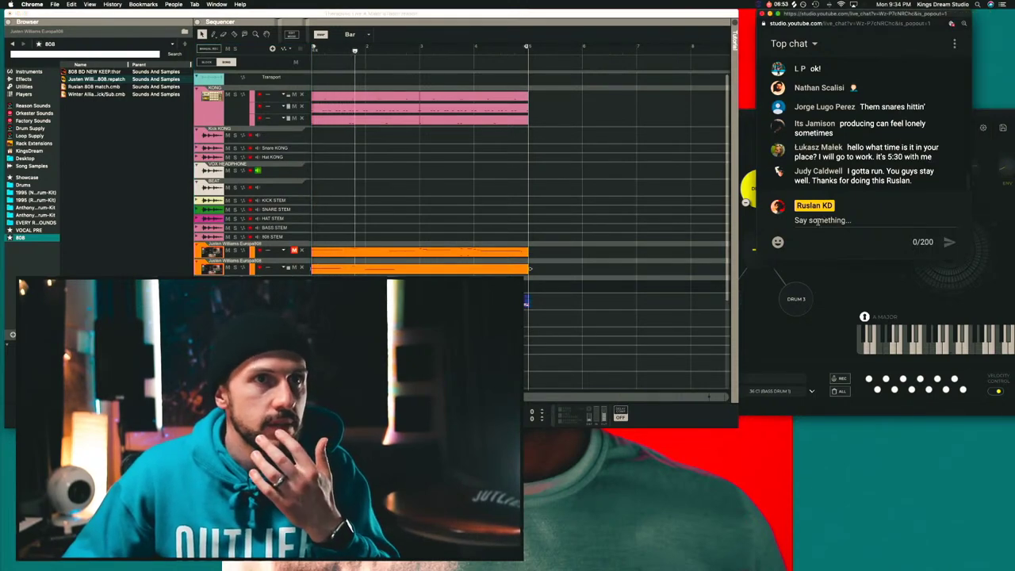
# Open the moved clip on the second Europa 808 track and set the snap value to 1/16.
pyautogui.doubleClick(380, 273)
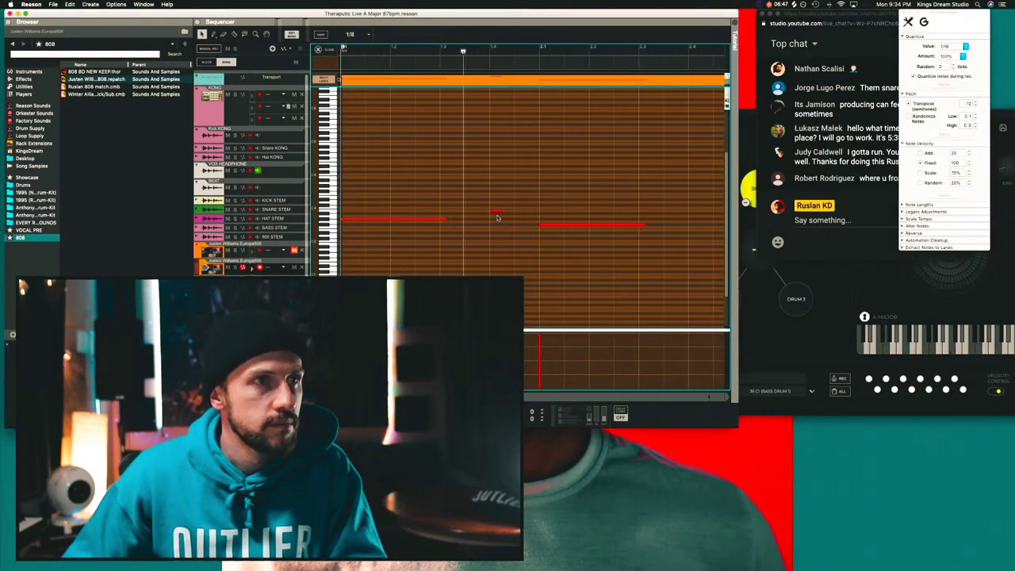
pyautogui.click(350, 34)
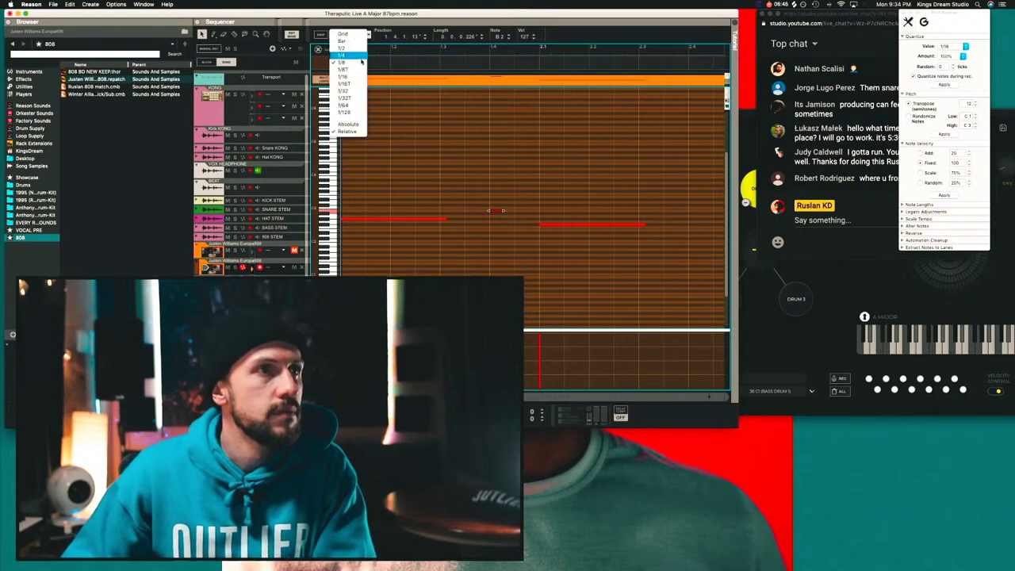
pyautogui.click(343, 77)
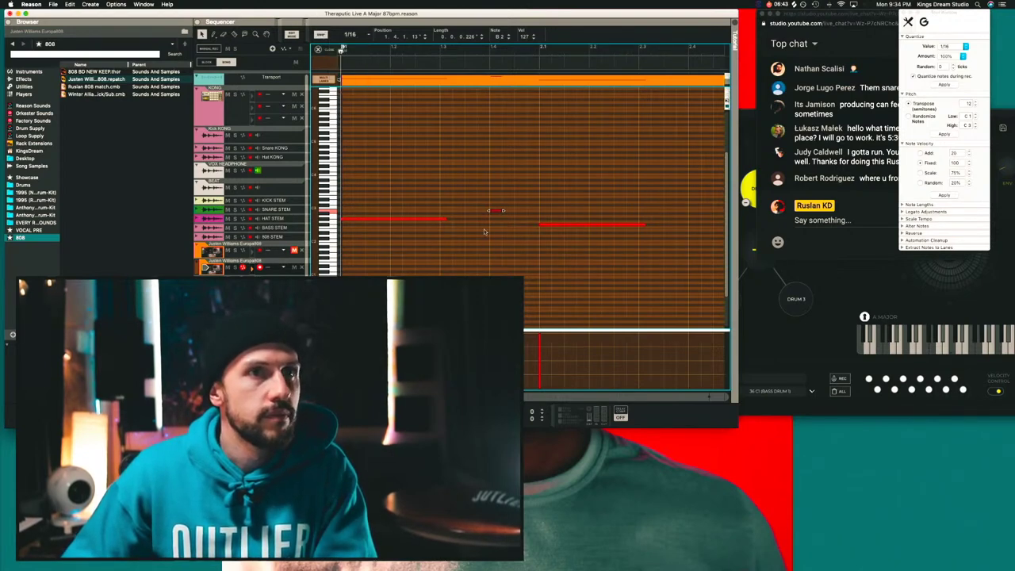
pyautogui.click(803, 16)
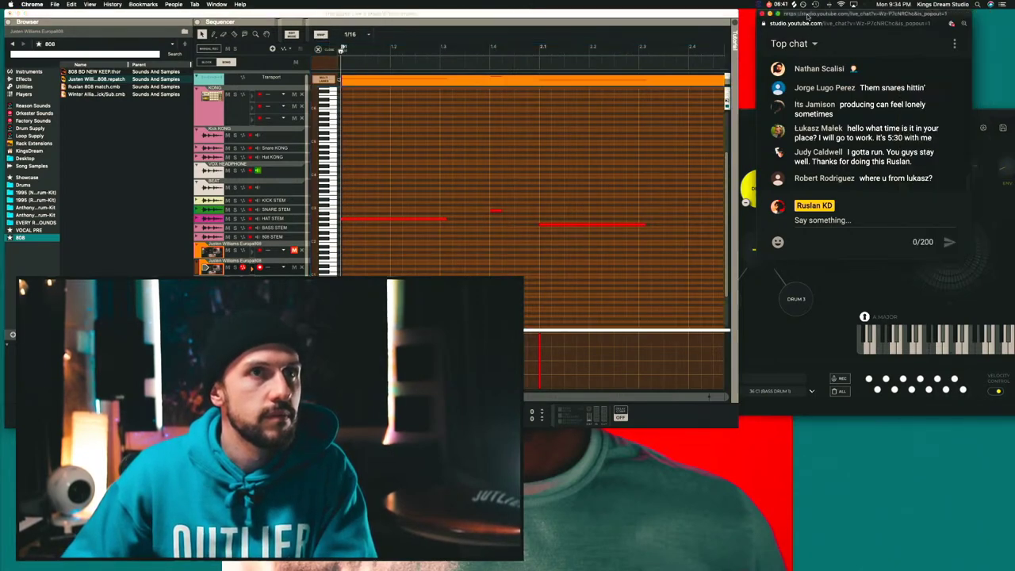
# Copy the short B2 note to either side of beat 1.4, place the earlier copy at 1.3.4 and play the pattern.
pyautogui.click(500, 213)
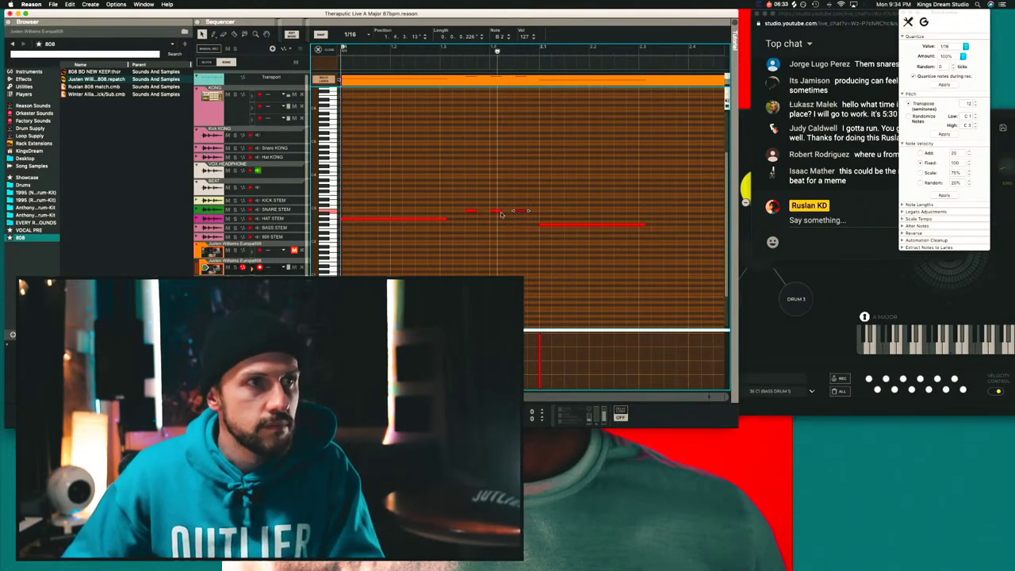
pyautogui.press('space')
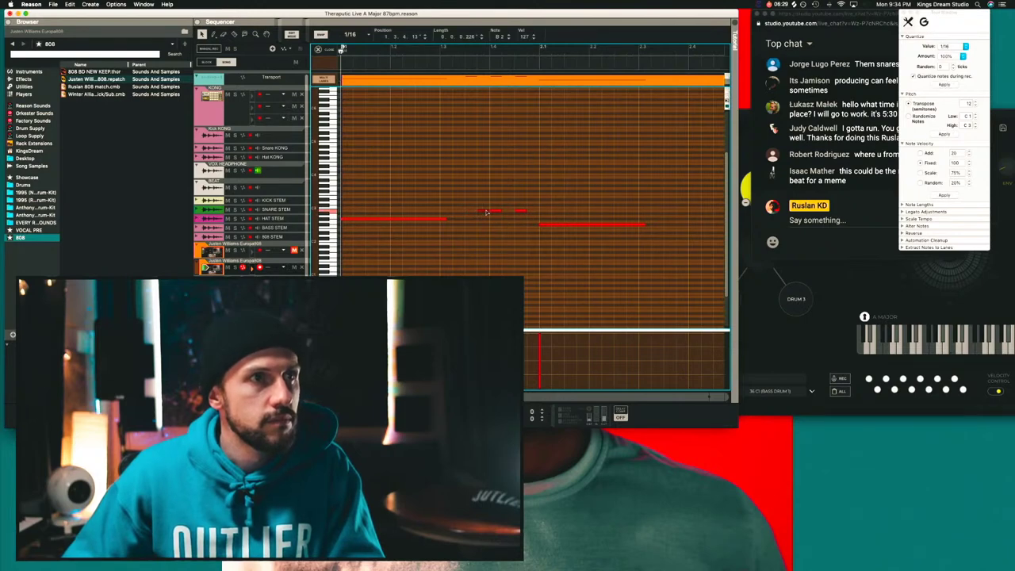
pyautogui.press('space')
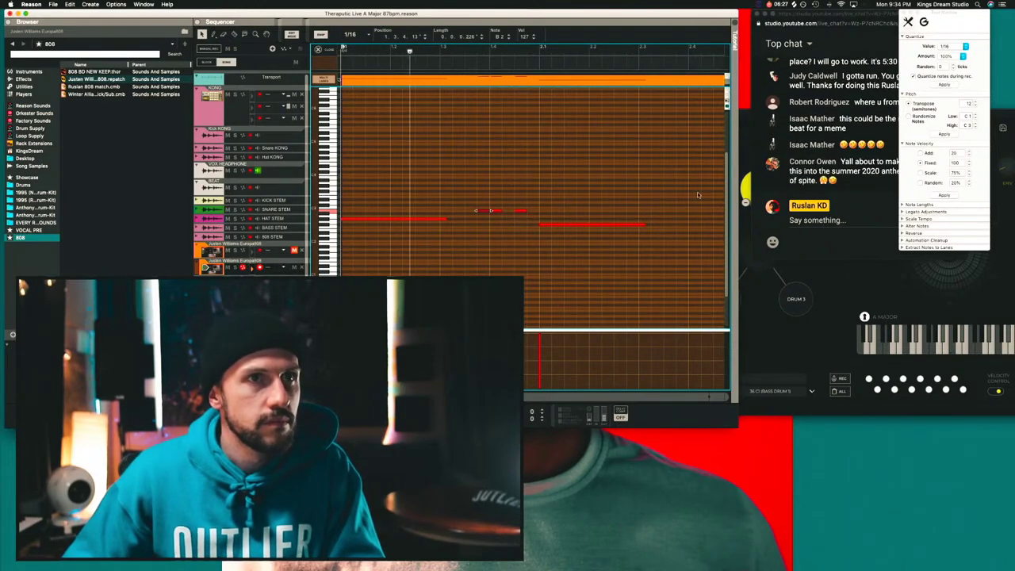
pyautogui.click(801, 161)
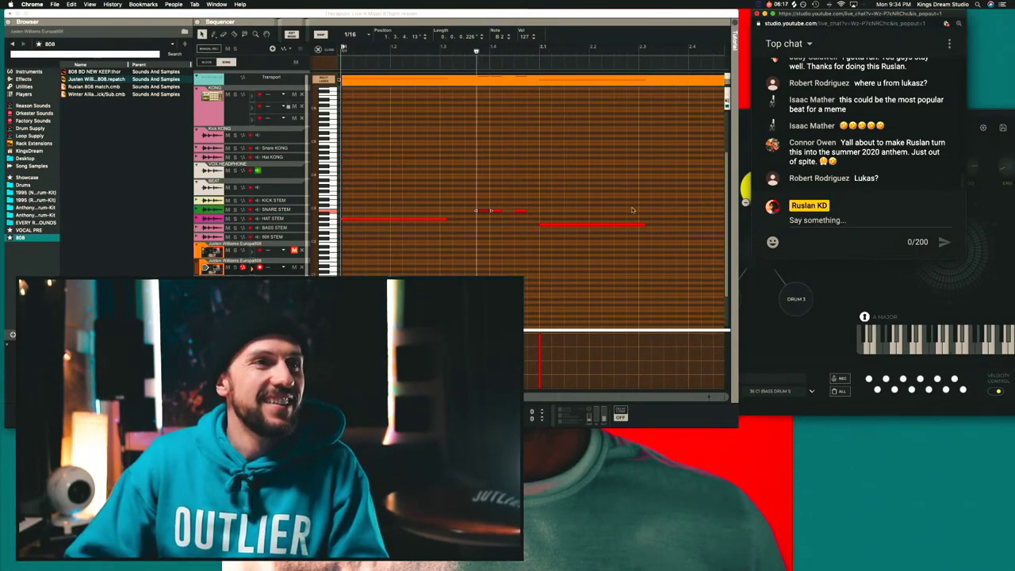
pyautogui.hscroll(2, 536, 213)
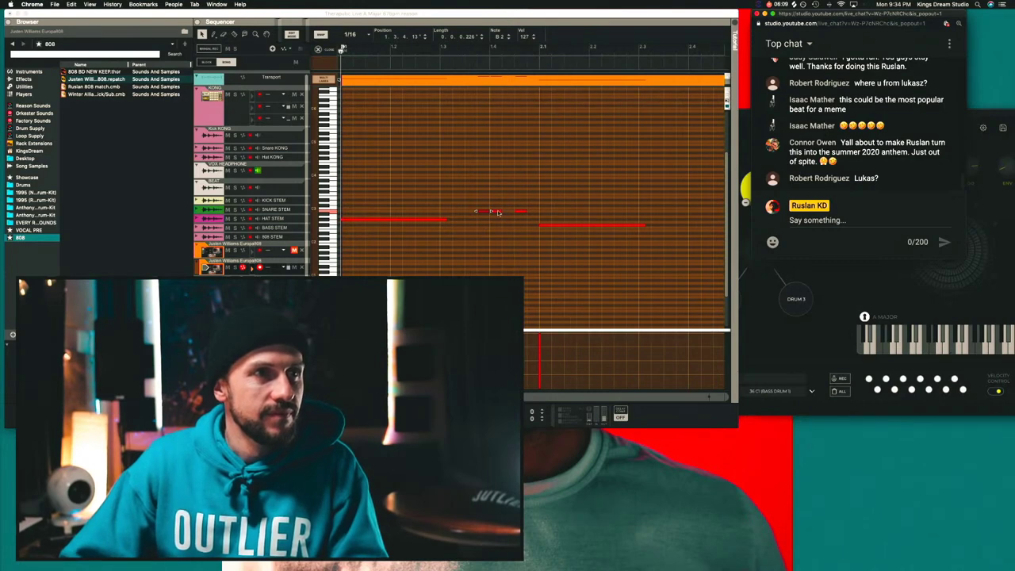
# Set the snap value to 1/16T, shift the last two short B2 notes one step forward and play the pattern.
pyautogui.click(496, 213)
pyautogui.click(351, 37)
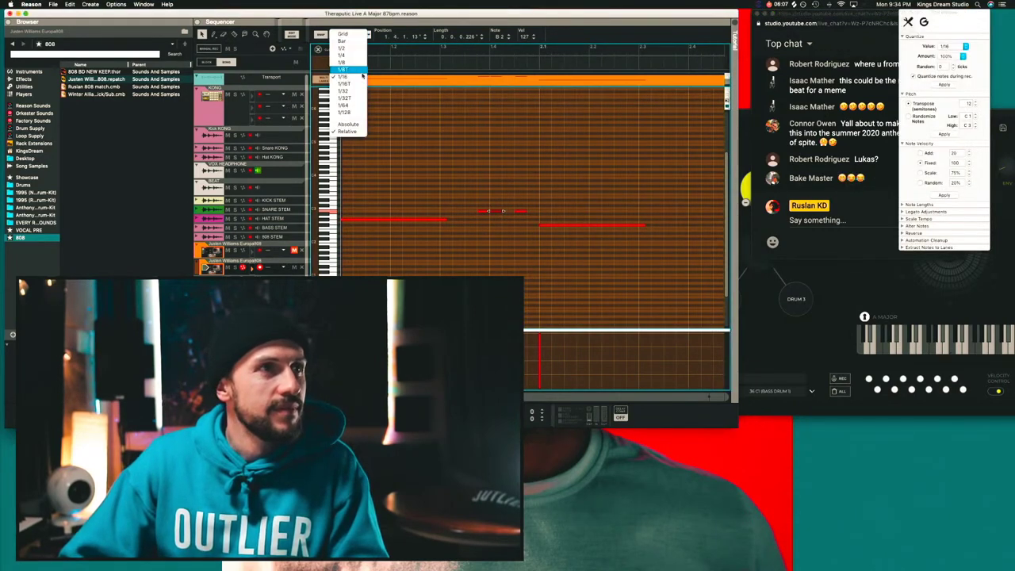
pyautogui.click(358, 84)
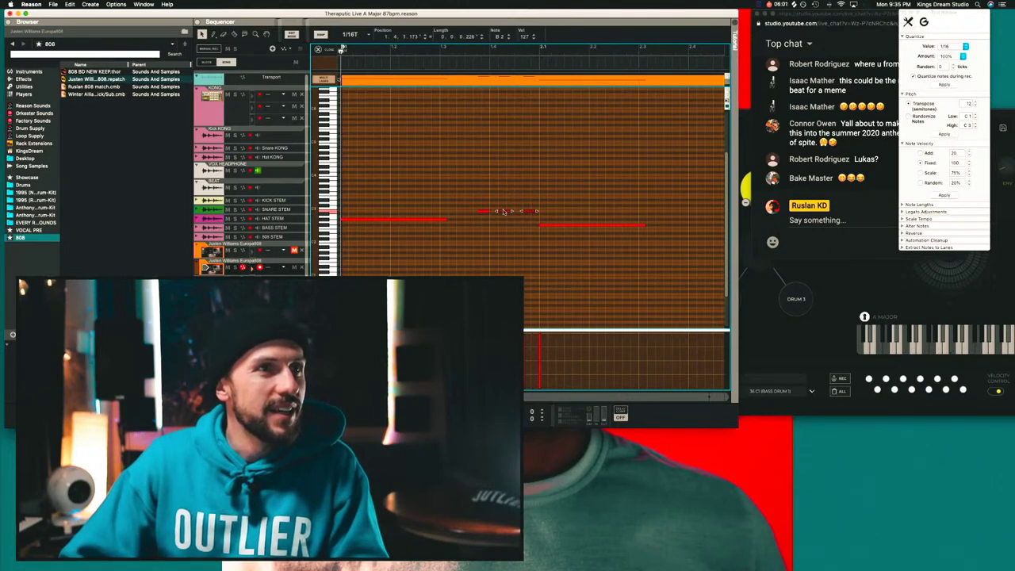
pyautogui.press('space')
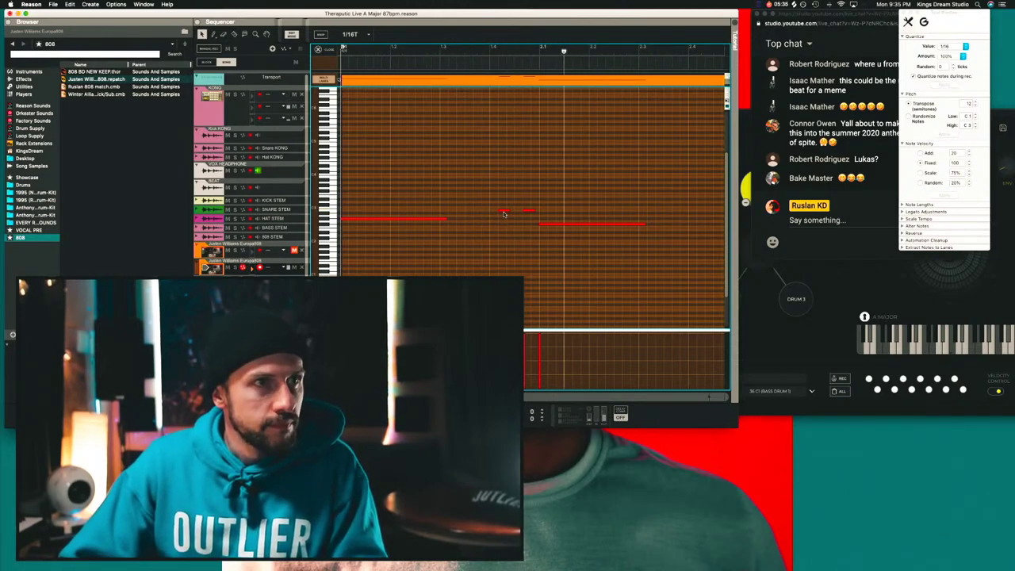
# Delete the extra short B2 notes, keep one at position 1.4.1 and lengthen it to about 0.0.1.132.
pyautogui.click(502, 212)
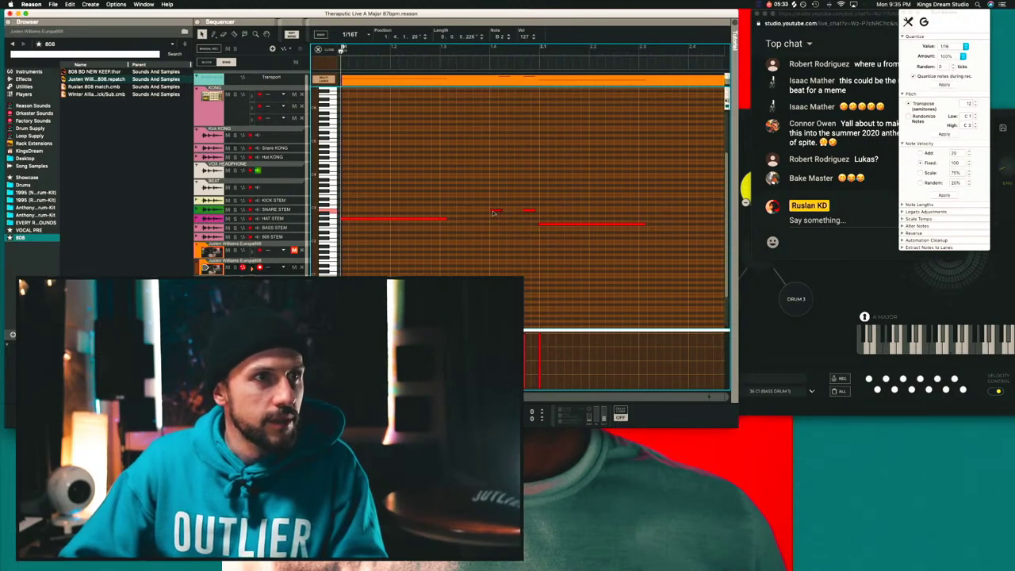
pyautogui.press('Delete')
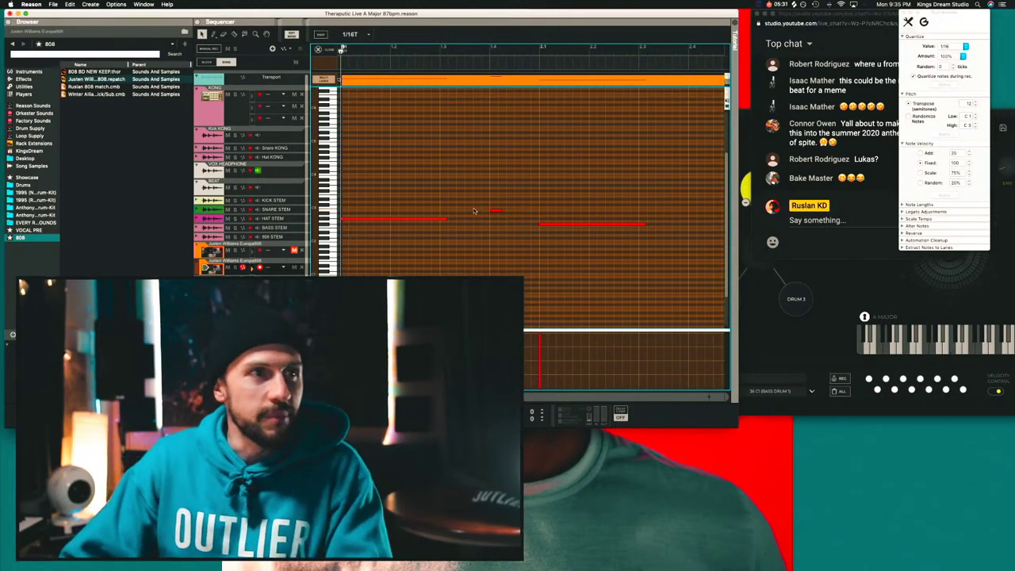
pyautogui.click(498, 211)
pyautogui.moveTo(502, 213); pyautogui.dragTo(510, 213)
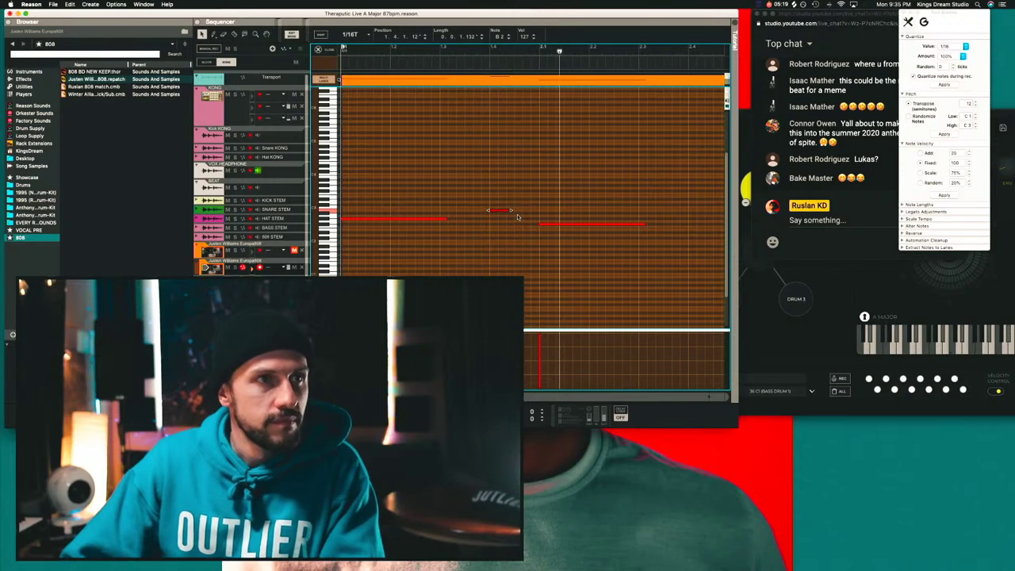
# Leave note editing and repeat the two-bar 808 clip on the second Europa track at bar 3.
pyautogui.press('g')
pyautogui.press('g')
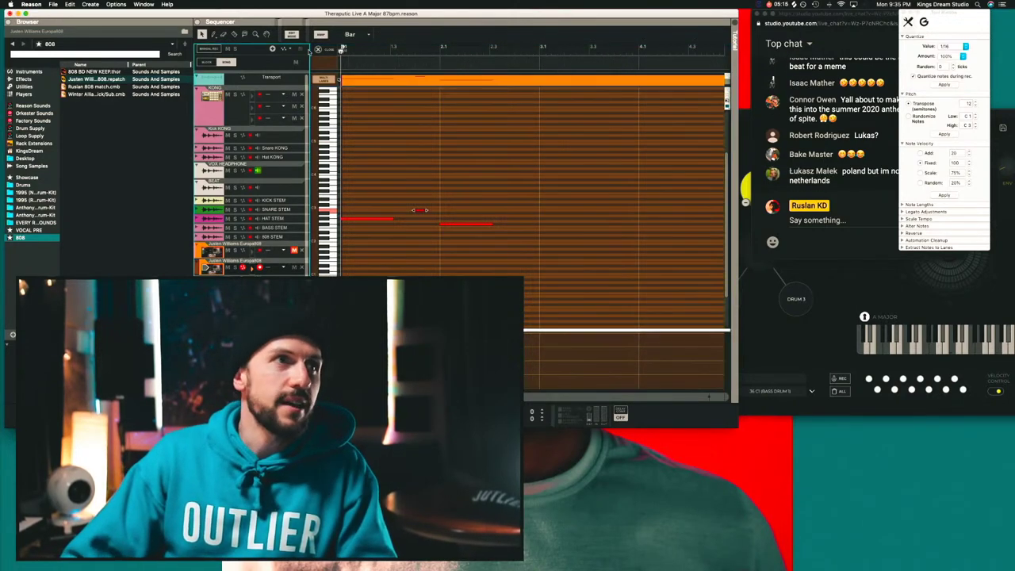
pyautogui.click(319, 50)
pyautogui.click(436, 272)
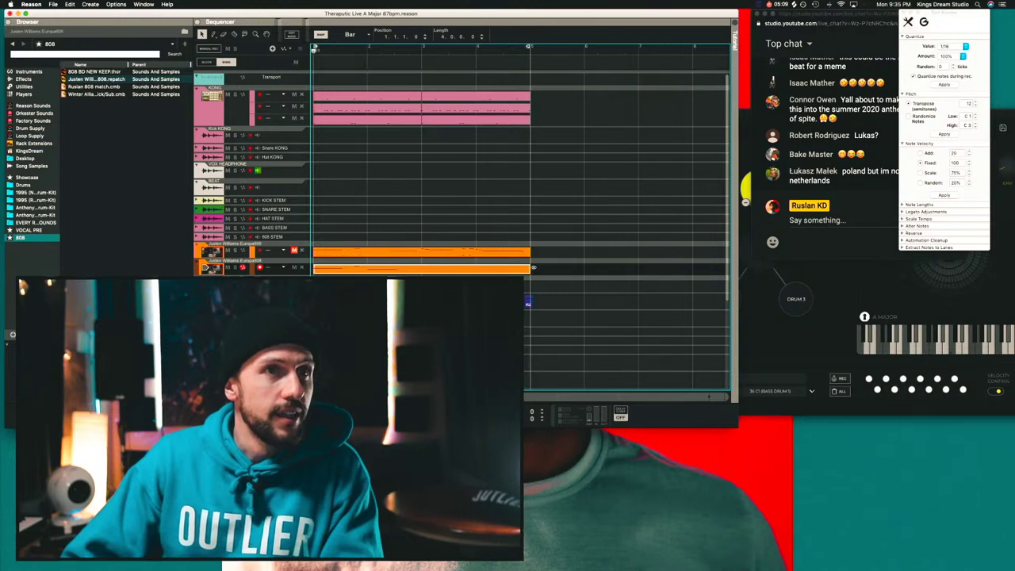
pyautogui.moveTo(389, 271); pyautogui.dragTo(476, 272)
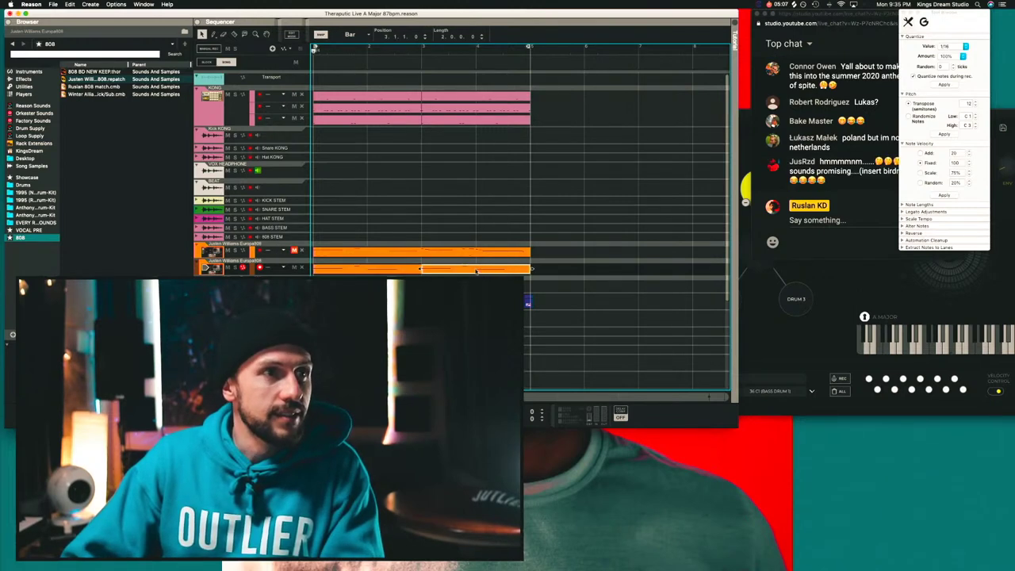
# Play the extended 808 pattern and check the live chat before returning to Reason.
pyautogui.click(834, 187)
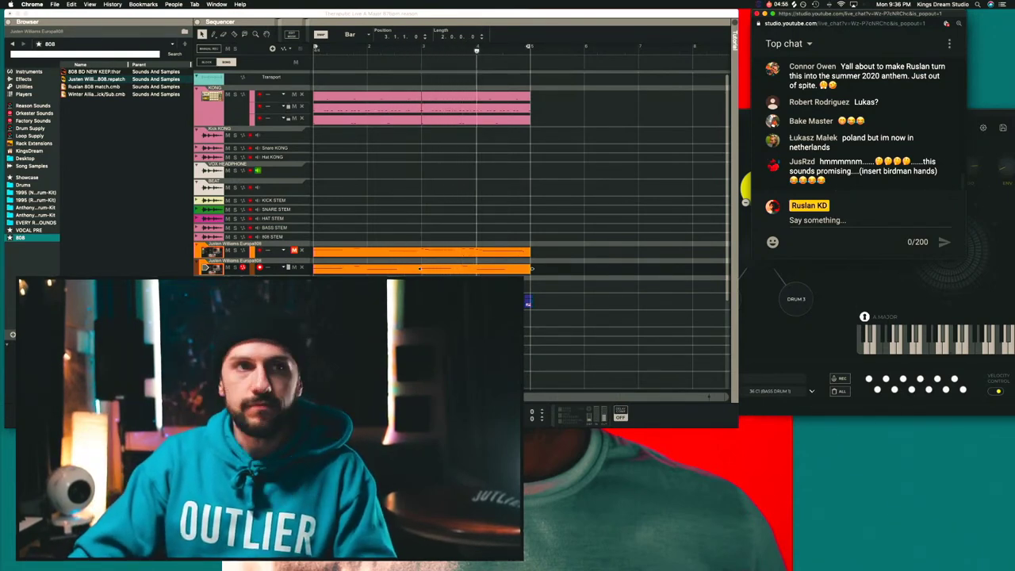
pyautogui.press('super+Tab')
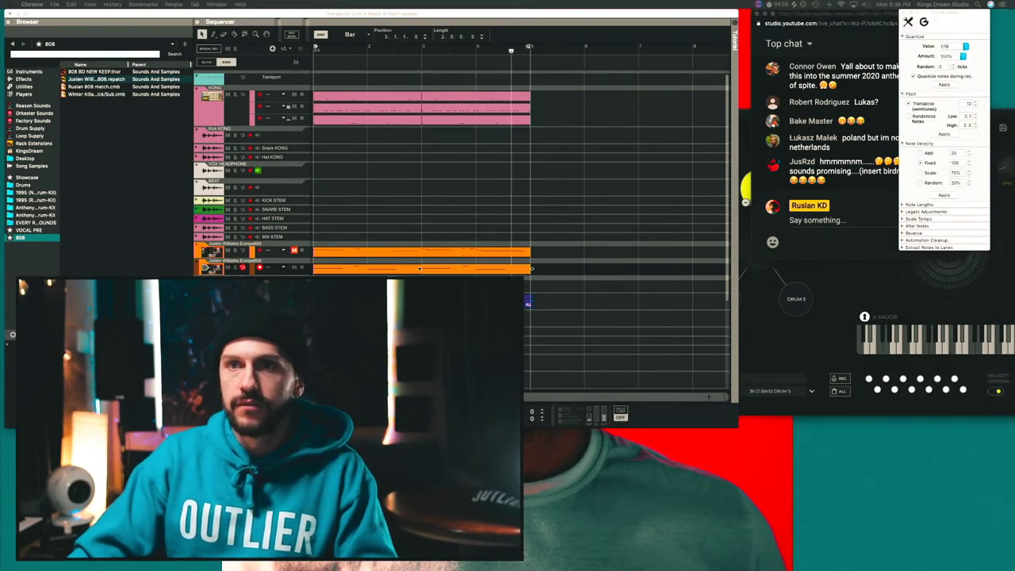
pyautogui.moveTo(548, 14); pyautogui.dragTo(577, 18)
pyautogui.press('space')
pyautogui.press('space')
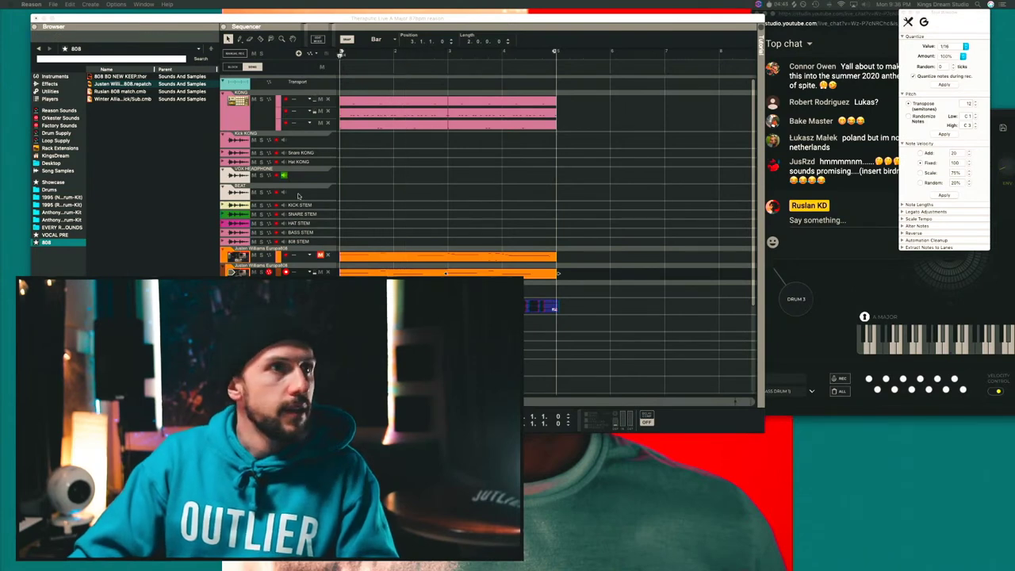
# Select the SAMPLE STEM STARTS A MAJOR track and bring its device into view in the rack.
pyautogui.click(270, 306)
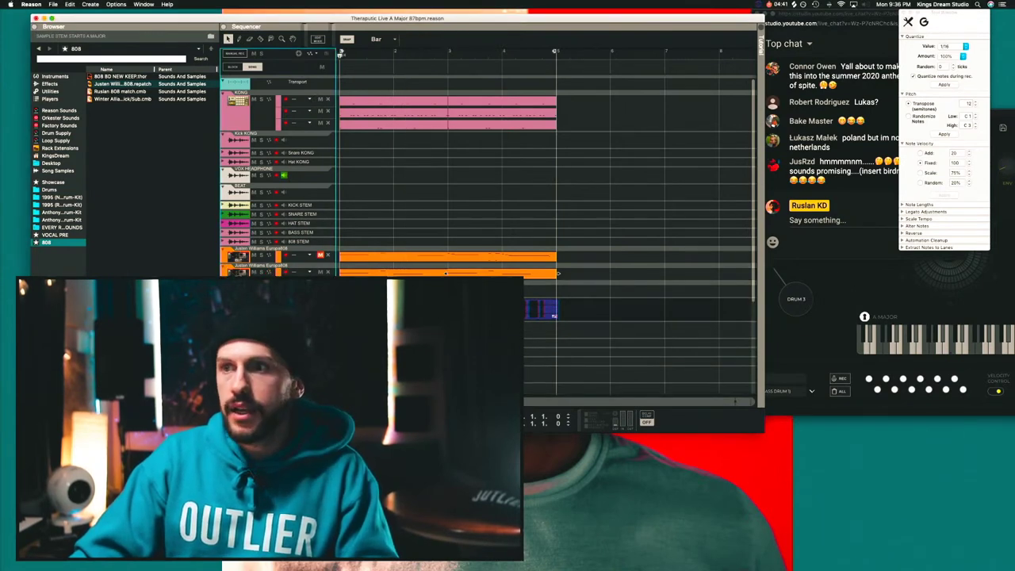
pyautogui.moveTo(449, 6)
pyautogui.mouseDown()
pyautogui.moveTo(452, 25)
pyautogui.moveTo(467, 14)
pyautogui.mouseUp()
pyautogui.scroll(-3, 630, 262)
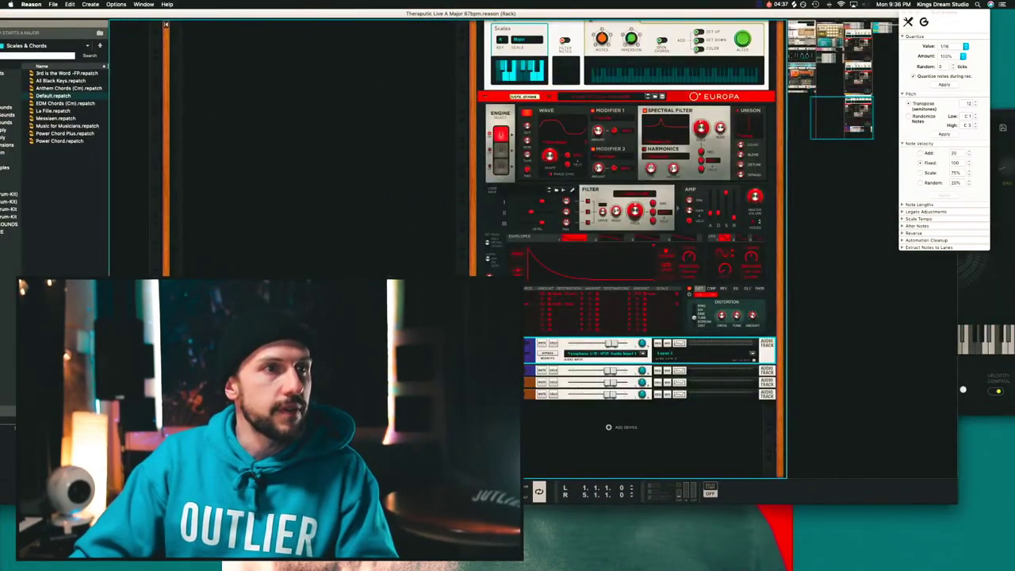
pyautogui.click(514, 354)
pyautogui.moveTo(91, 16); pyautogui.dragTo(131, 12)
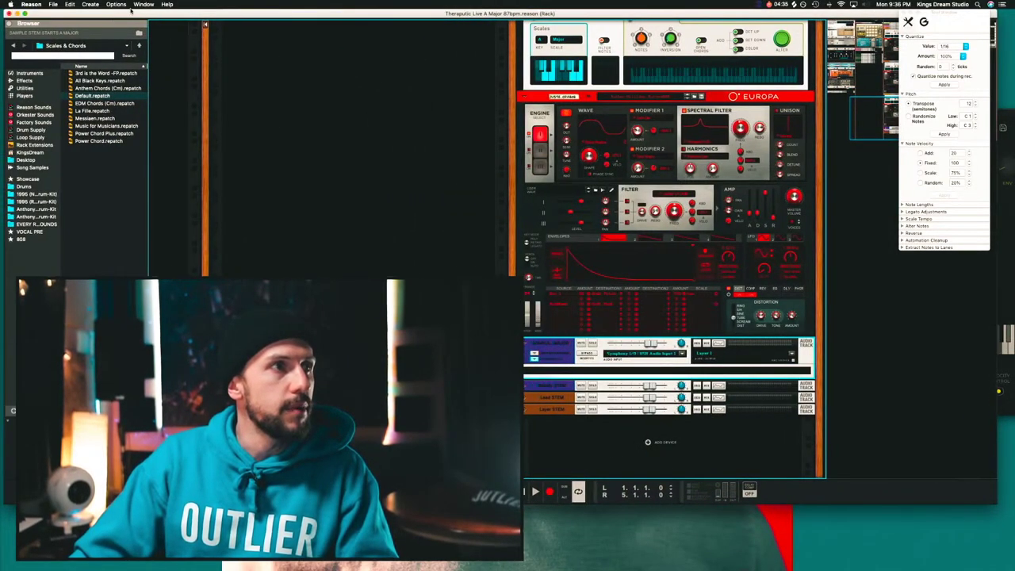
# Add an Audiomatic Retro Transformer effect to the sample stem's audio track and play the beat through it.
pyautogui.click(10, 80)
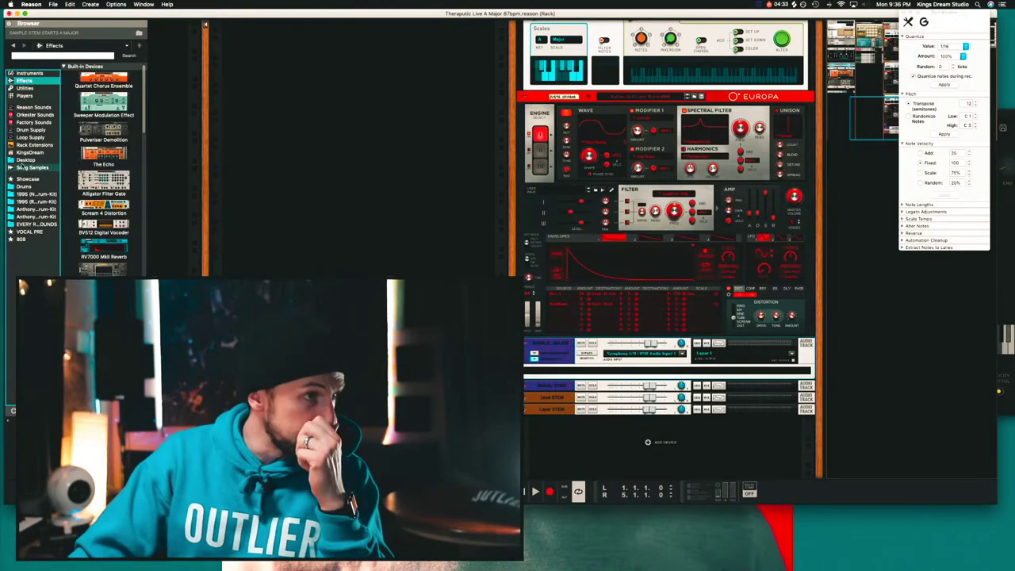
pyautogui.click(63, 187)
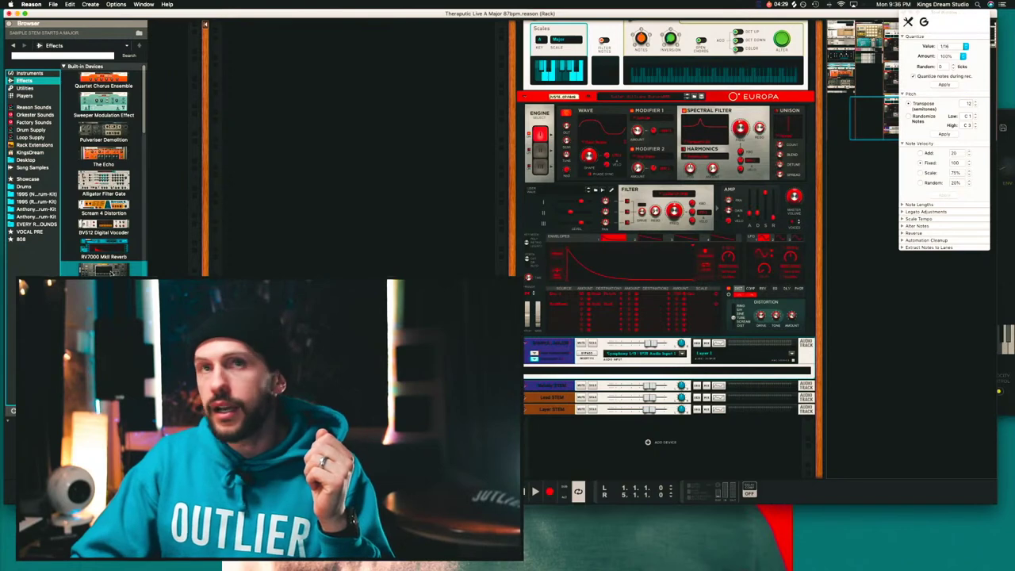
pyautogui.scroll(-5, 111, 273)
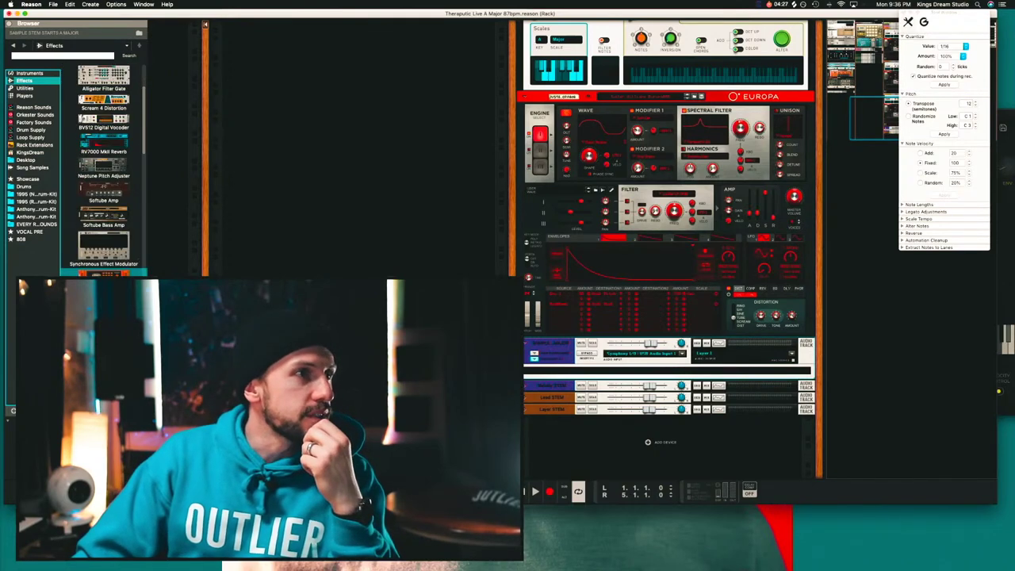
pyautogui.scroll(-5, 103, 207)
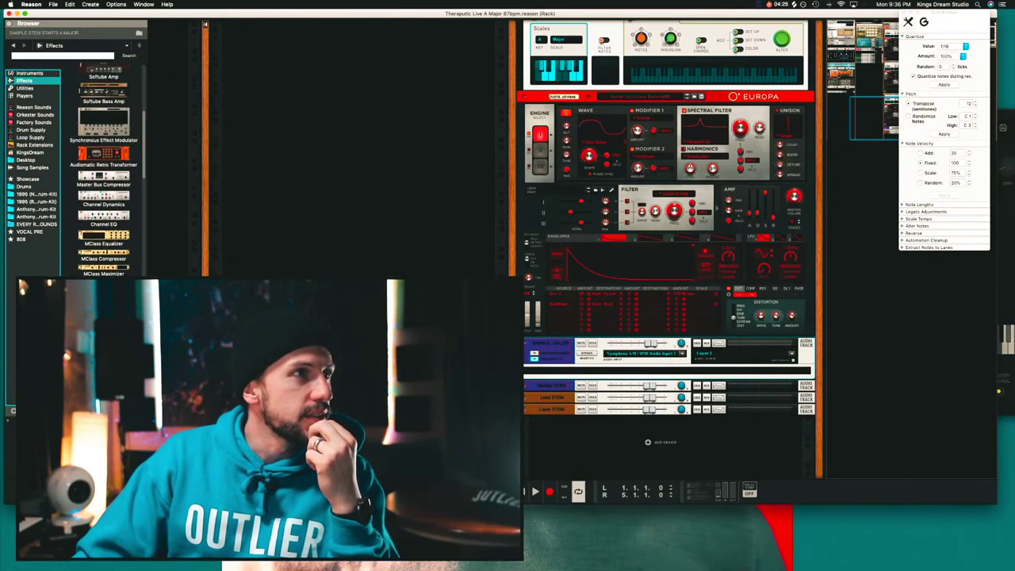
pyautogui.moveTo(104, 138); pyautogui.dragTo(692, 391)
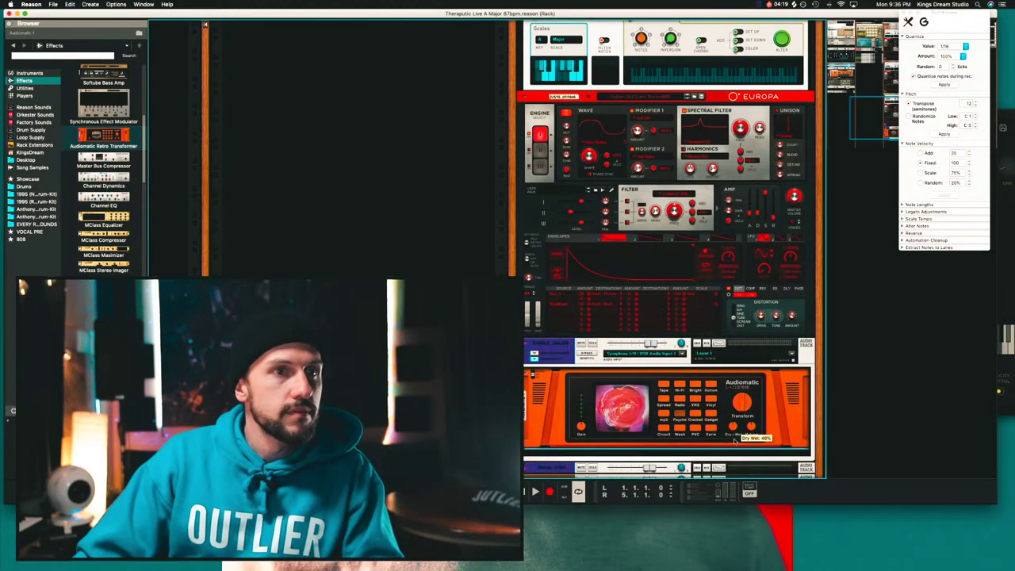
pyautogui.press('space')
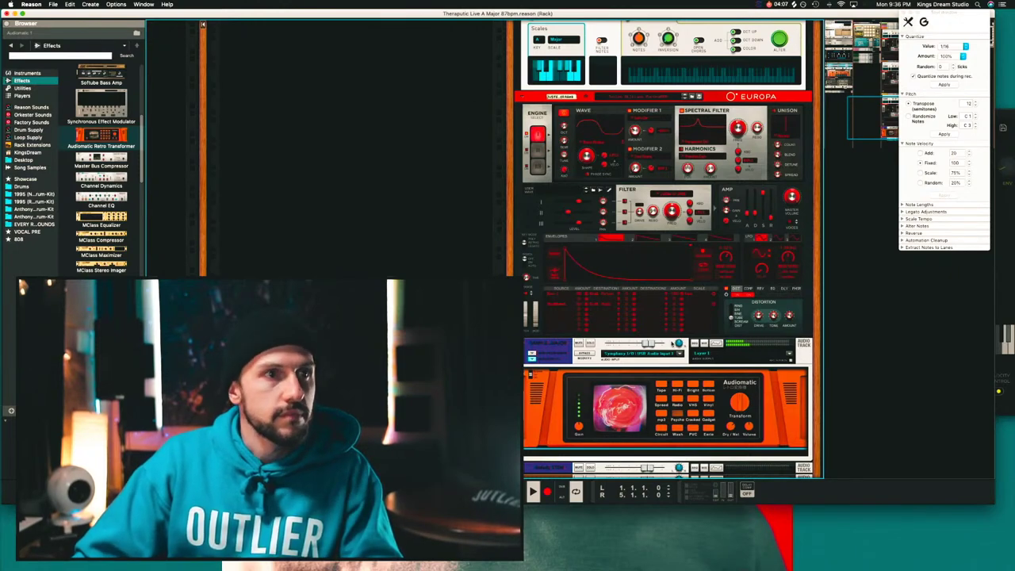
pyautogui.click(644, 345)
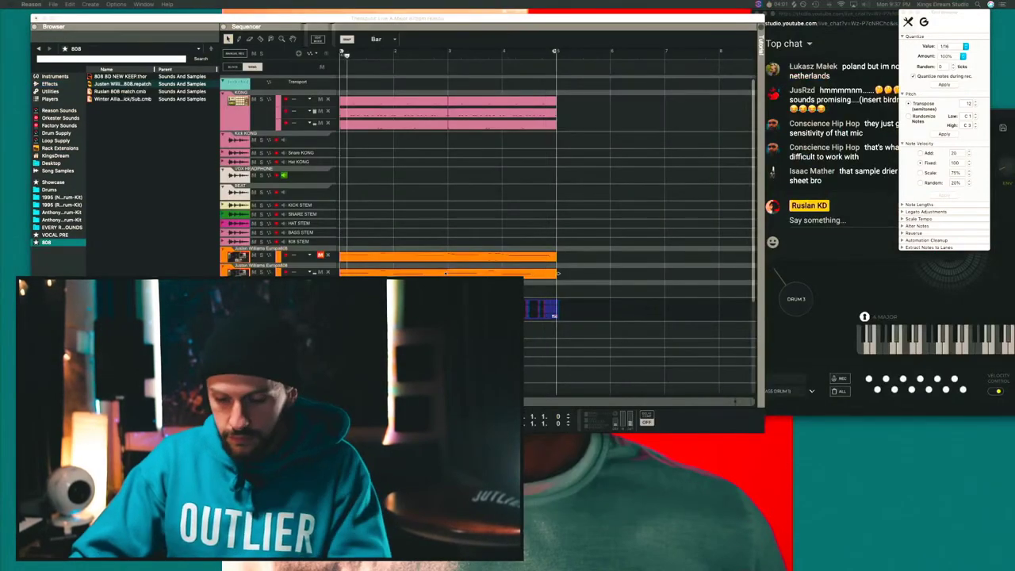
# Export the song as an audio file to the Desktop at 44,100 Hz and 16-bit with dither, keeping the suggested file name.
pyautogui.click(860, 179)
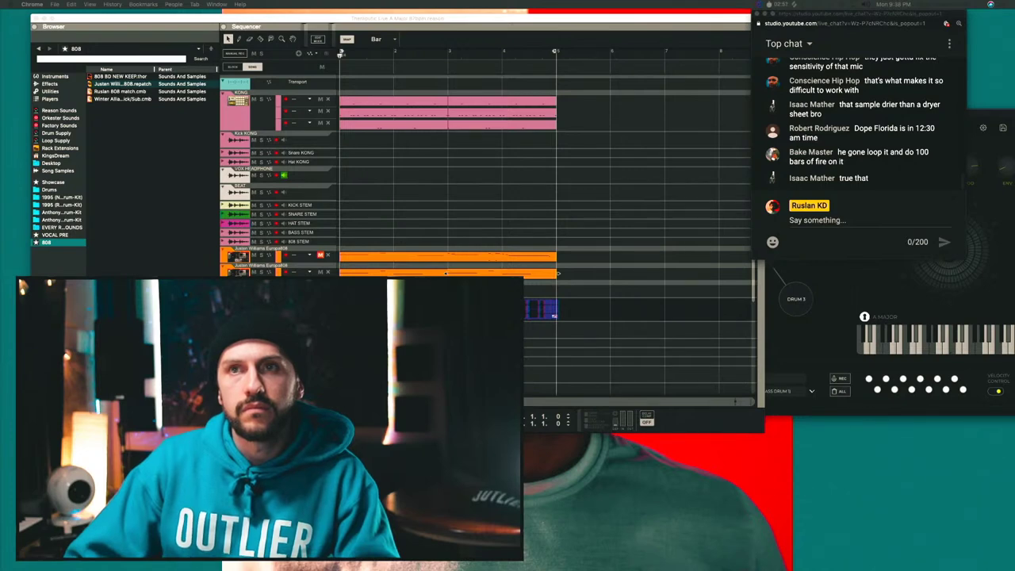
pyautogui.click(446, 170)
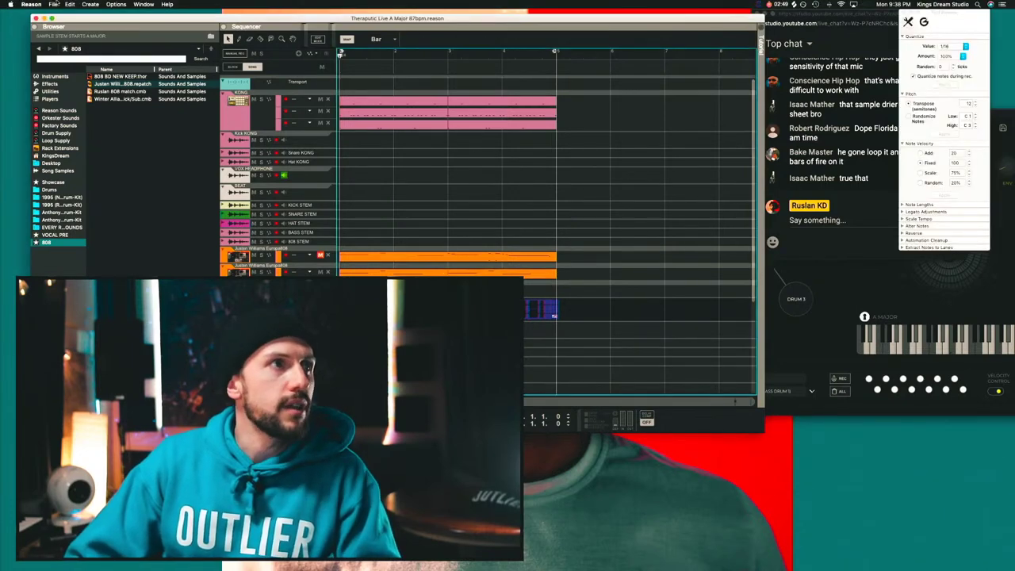
pyautogui.click(54, 5)
pyautogui.click(99, 139)
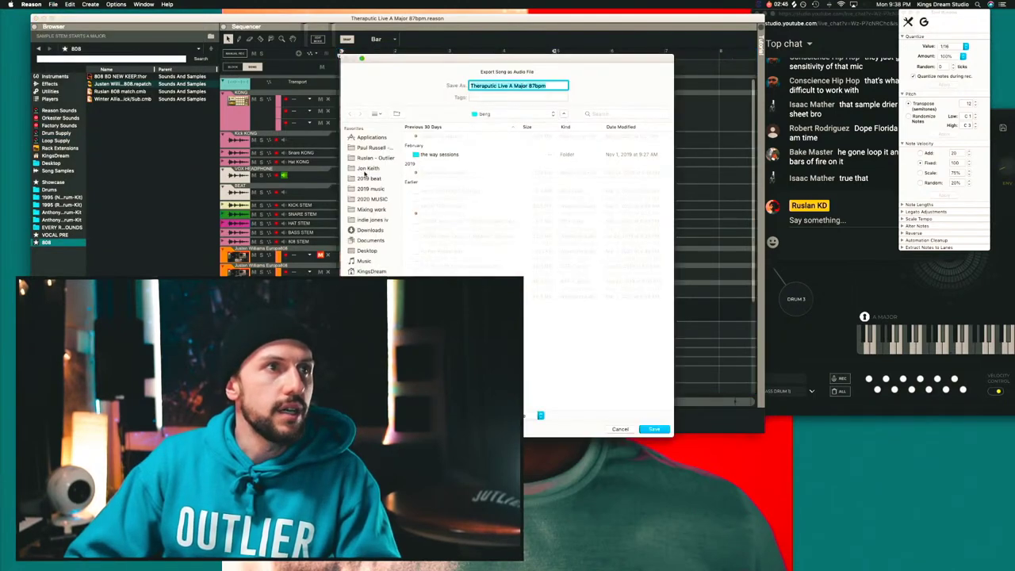
pyautogui.click(365, 250)
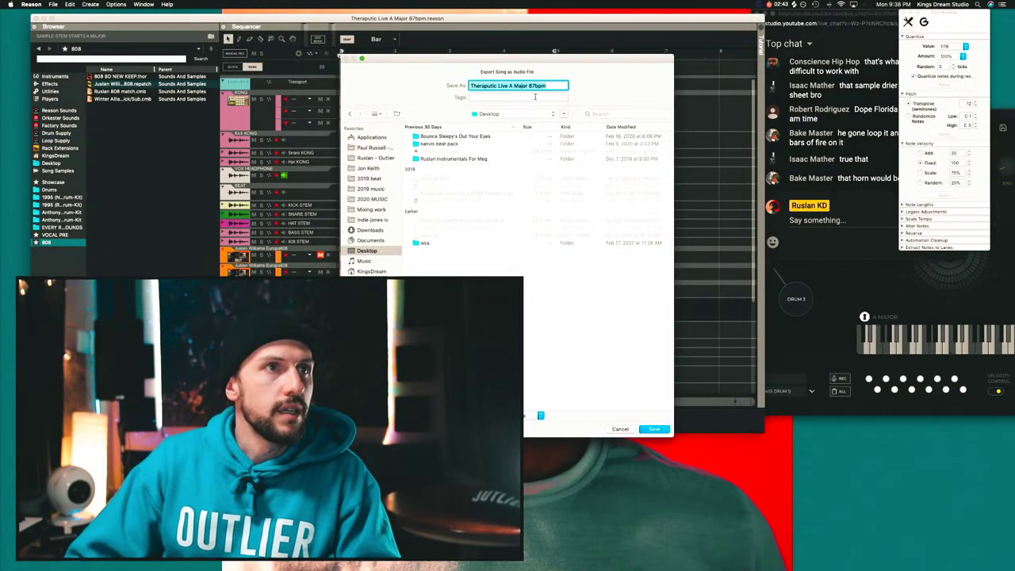
pyautogui.press('Return')
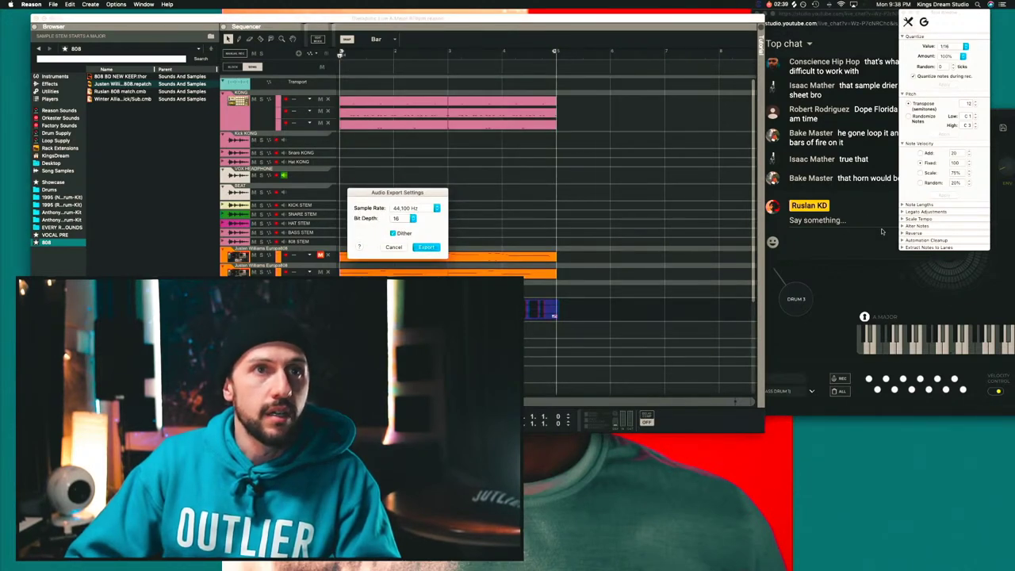
pyautogui.click(866, 216)
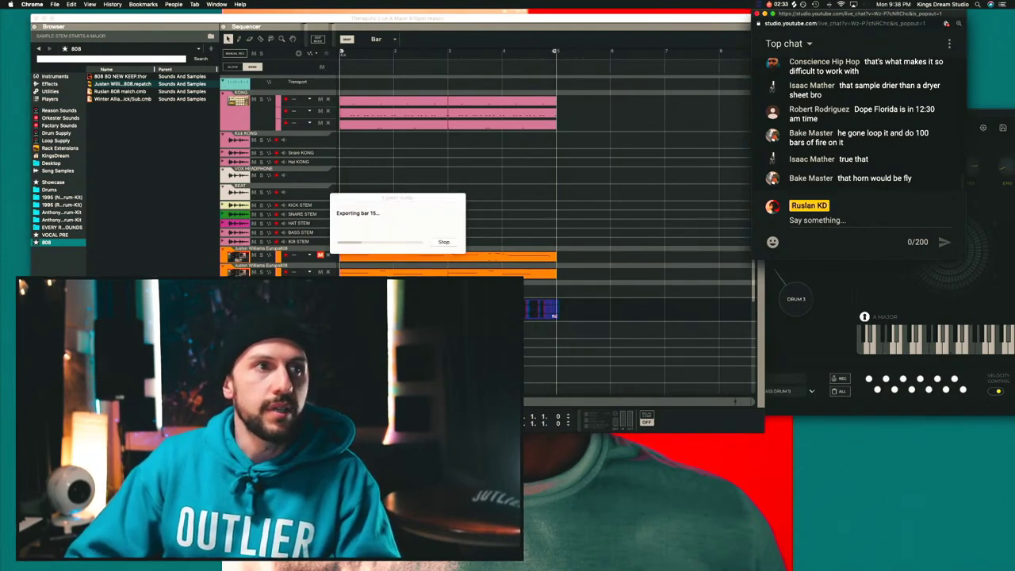
# Switch to Mixed In Key, analyze the key of the exported Theraputic Live A Major 87bpm file from the Desktop, and close the window.
pyautogui.press('super+Tab')
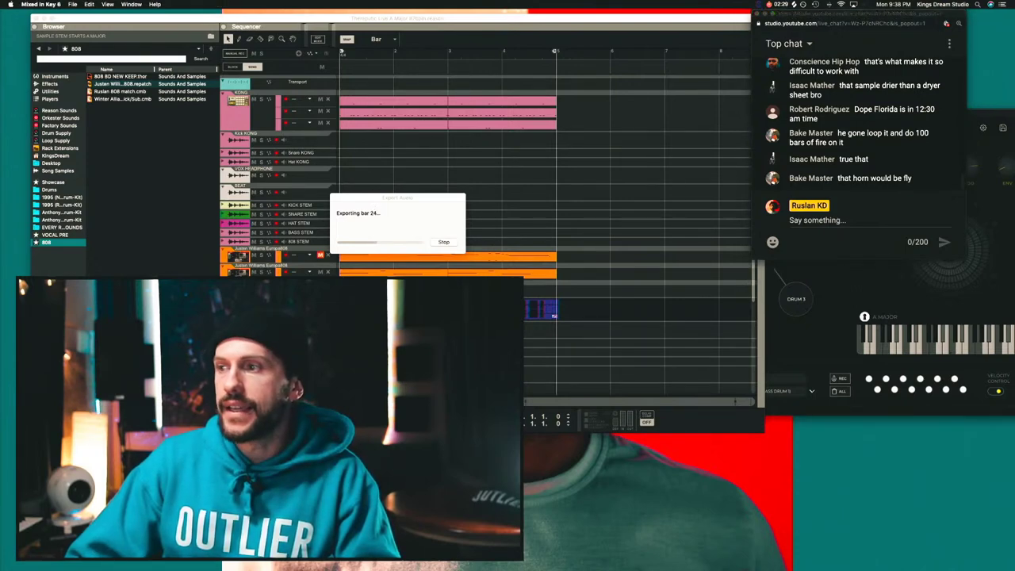
pyautogui.click(443, 218)
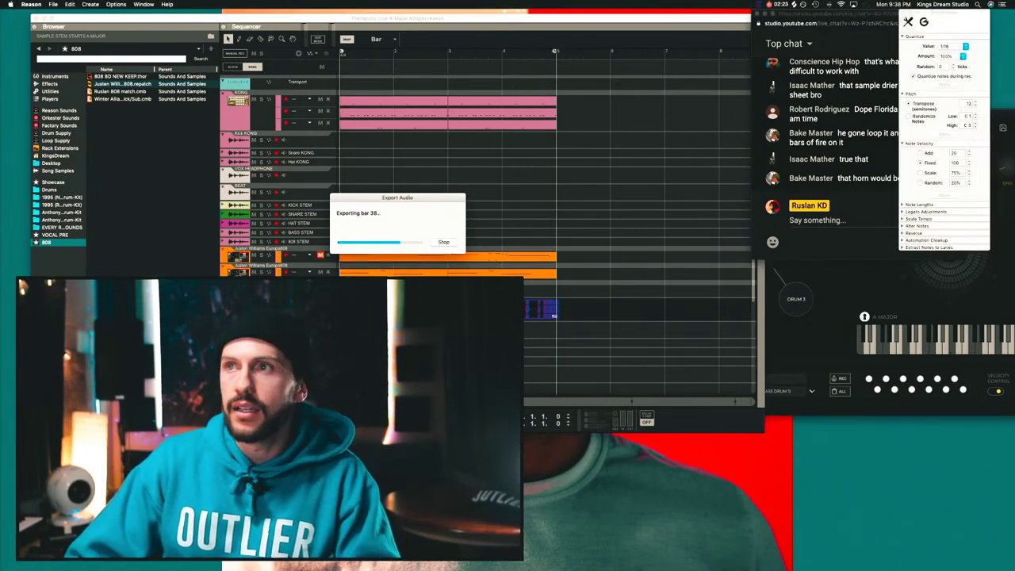
pyautogui.moveTo(1014, 146); pyautogui.dragTo(663, 143)
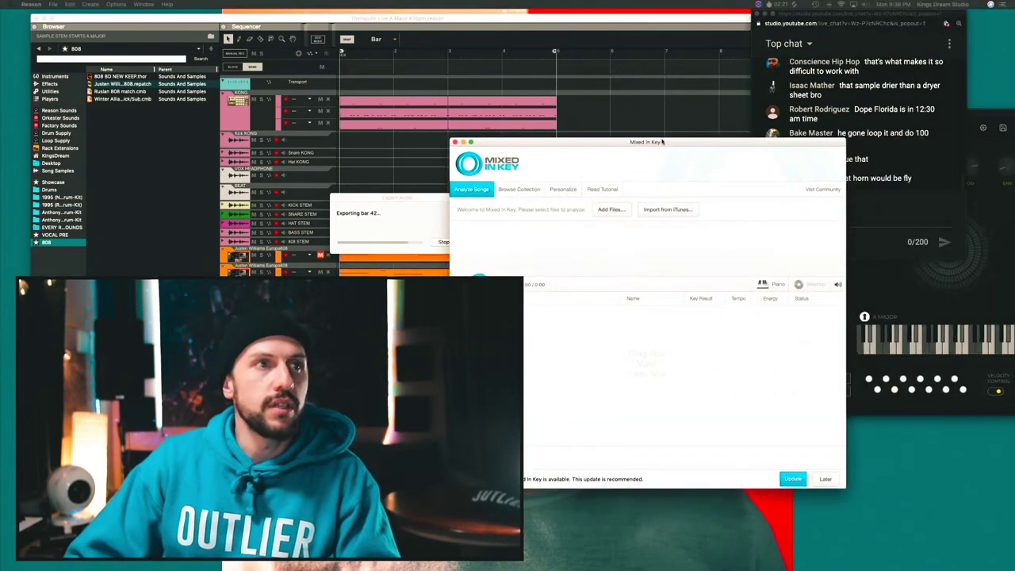
pyautogui.click(609, 209)
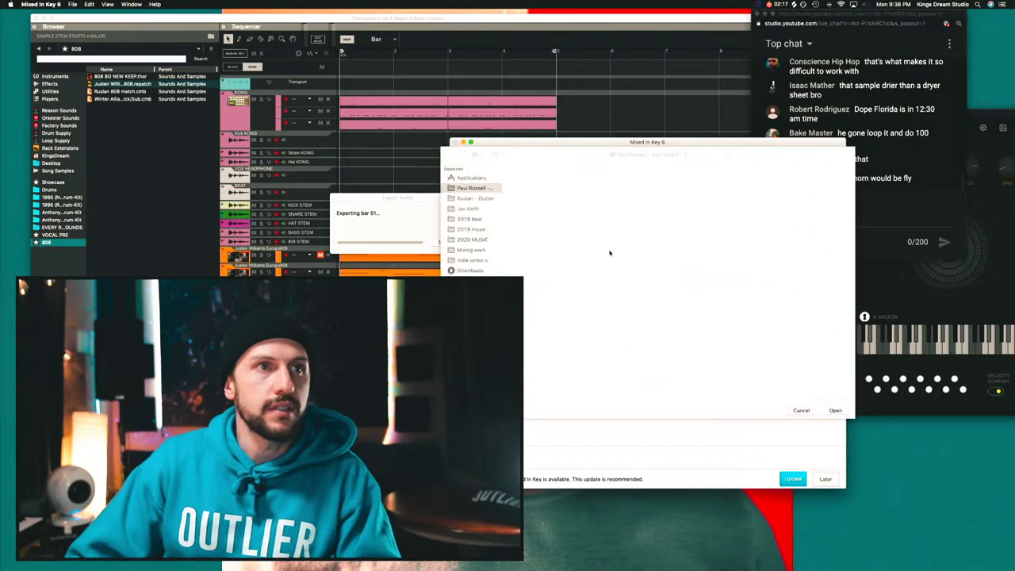
pyautogui.click(469, 285)
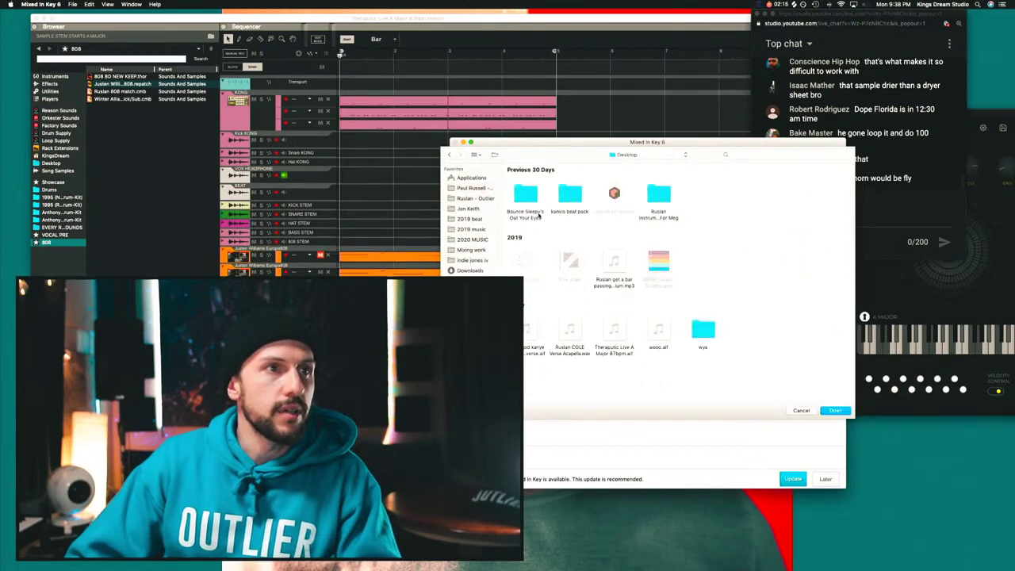
pyautogui.click(615, 330)
pyautogui.click(837, 410)
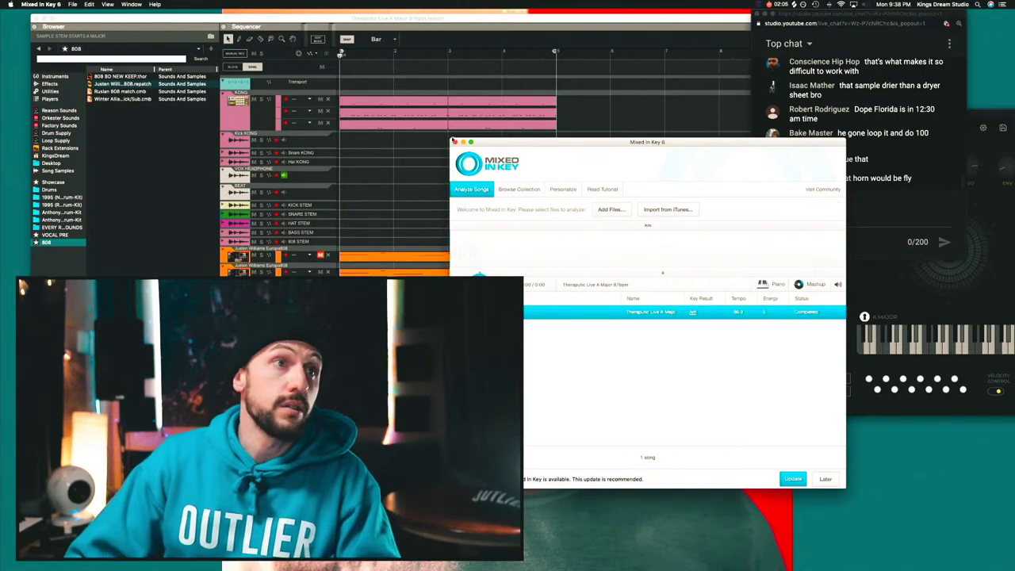
pyautogui.click(454, 143)
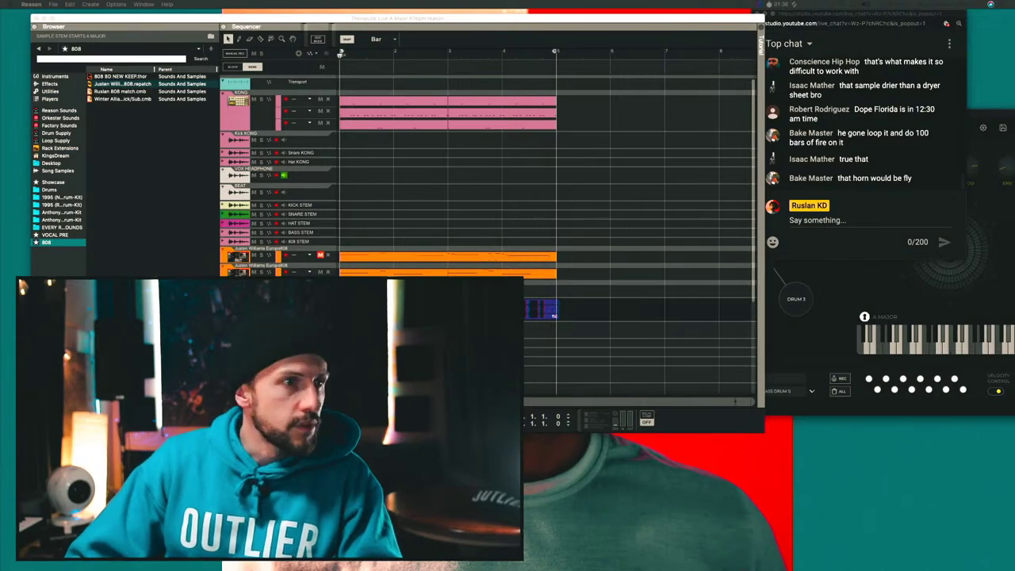
# Switch back to Reason and import the Snow Pad Melody audio file into the song at bar 1.
pyautogui.press('super+Tab')
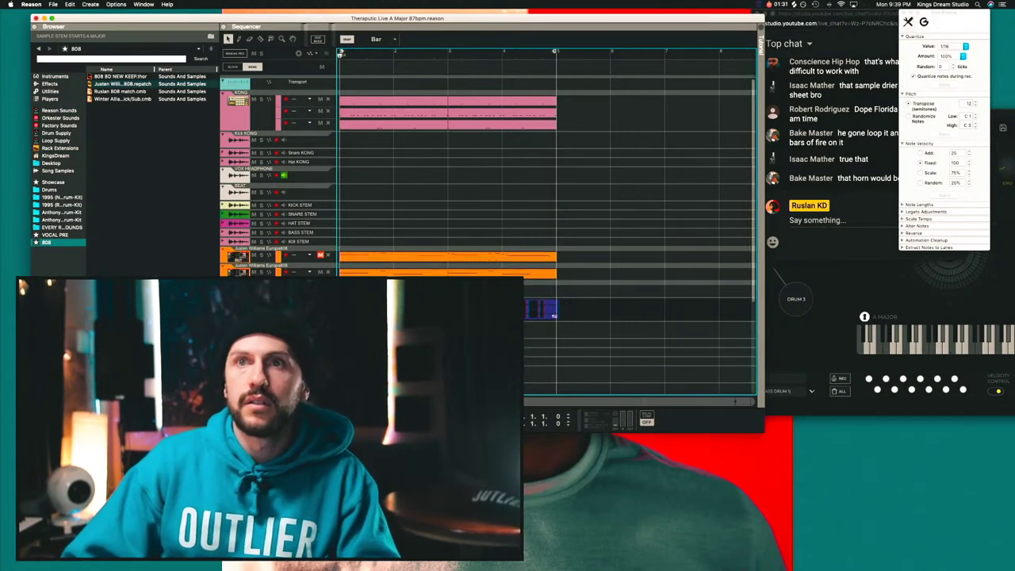
pyautogui.press('super+Tab')
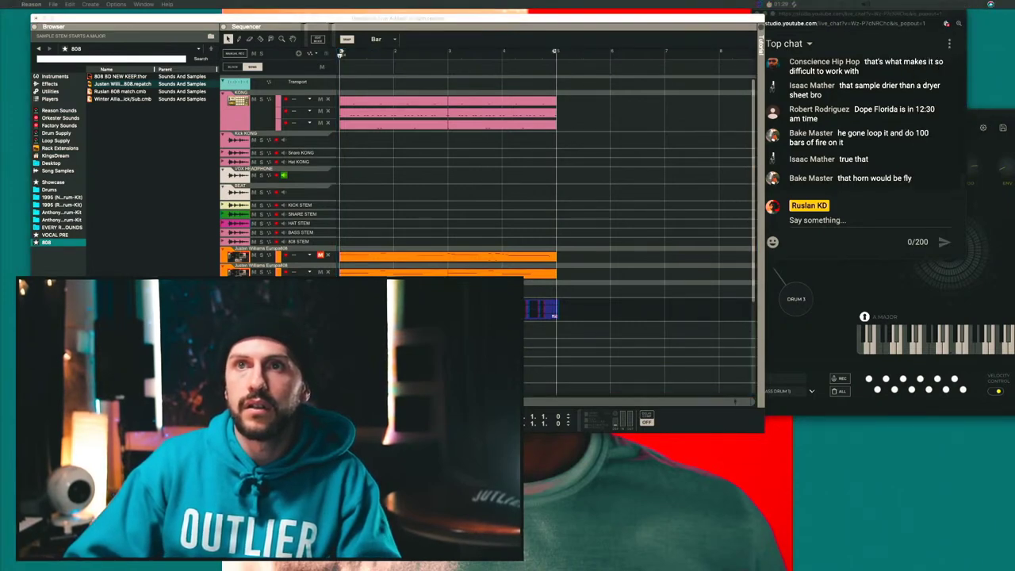
pyautogui.moveTo(867, 197); pyautogui.dragTo(516, 347)
pyautogui.scroll(-2, 515, 347)
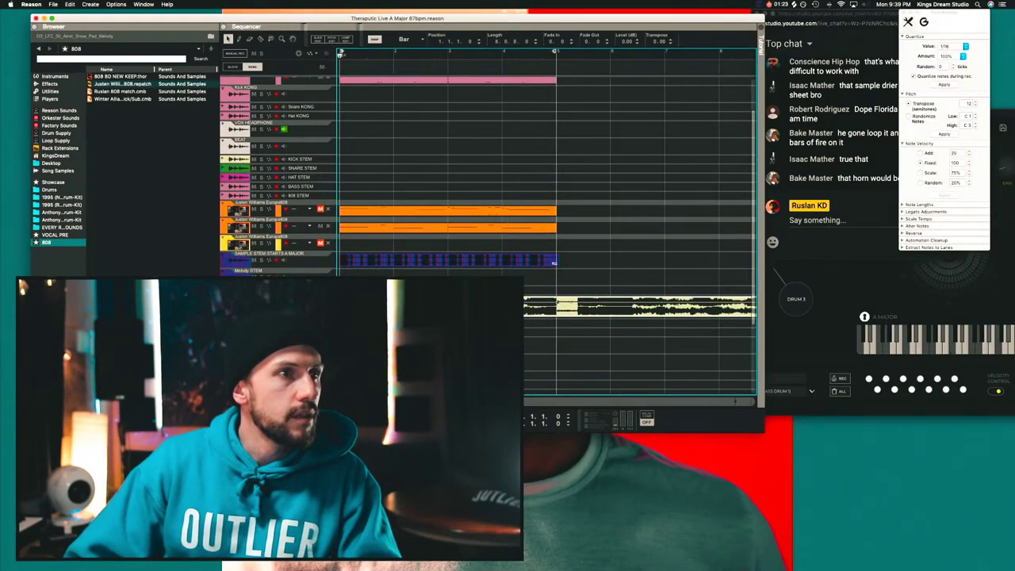
# Move the imported pad melody clip onto the Layer STEM track and play it with the beat.
pyautogui.click(273, 290)
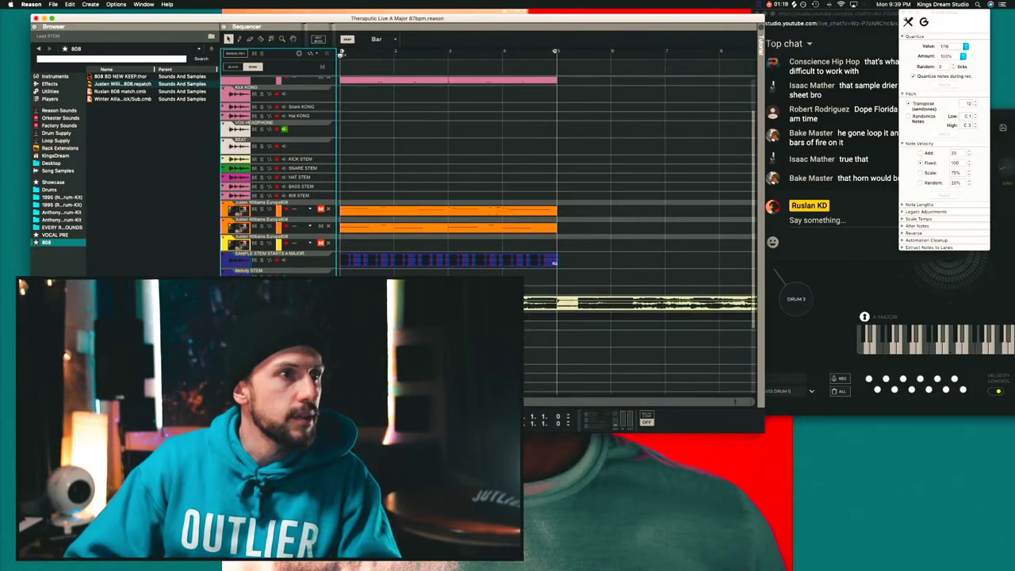
pyautogui.click(476, 303)
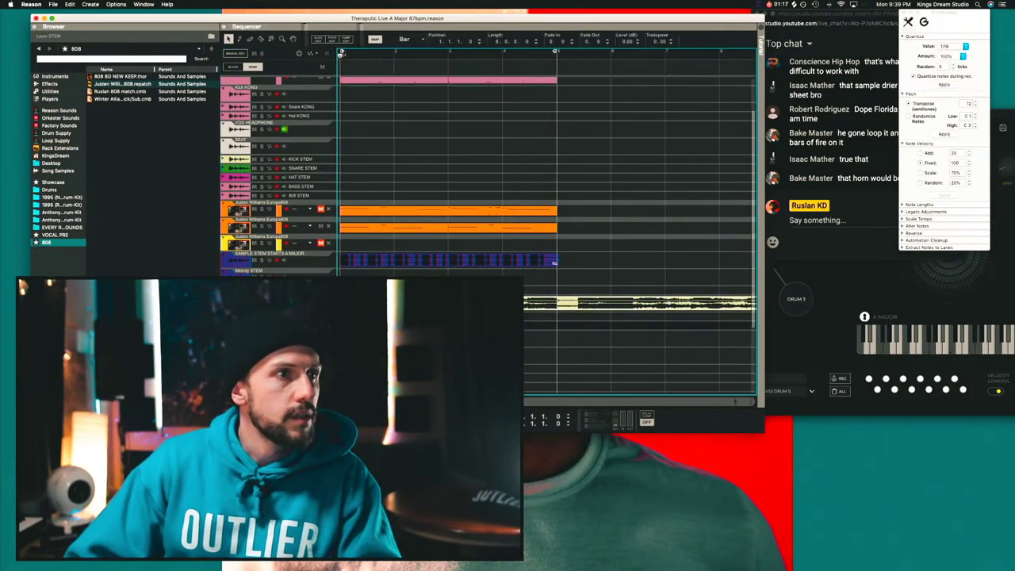
pyautogui.click(274, 327)
pyautogui.moveTo(476, 304); pyautogui.dragTo(476, 333)
pyautogui.press('space')
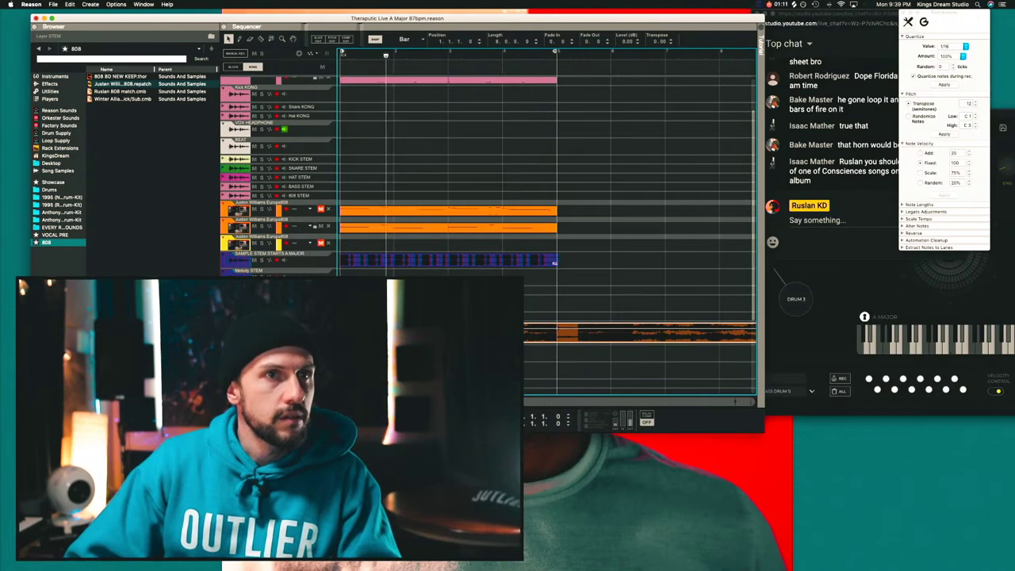
# Compare the beat with the middle Justen Williams Europa808 track muted and unmuted.
pyautogui.click(299, 271)
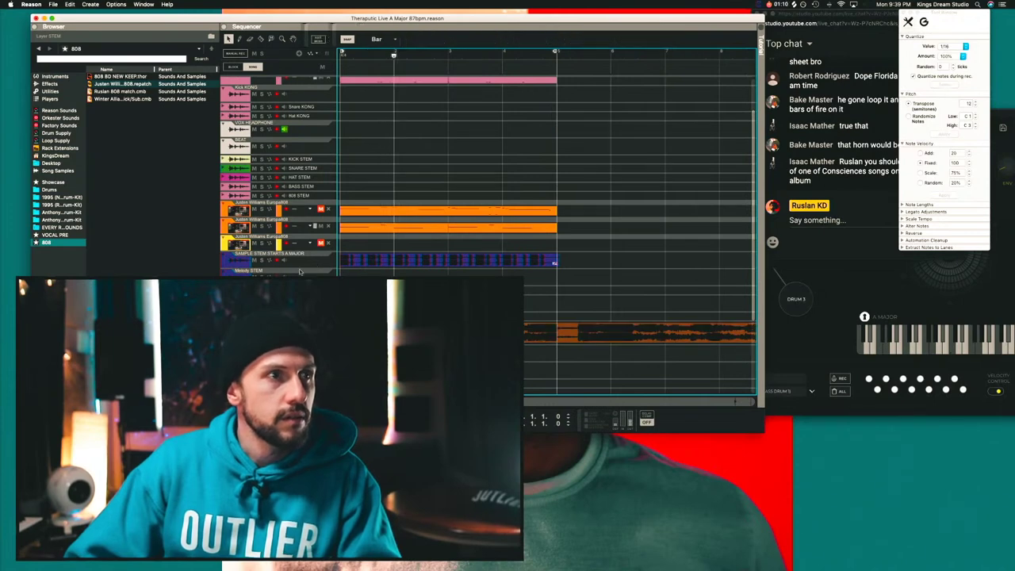
pyautogui.click(245, 230)
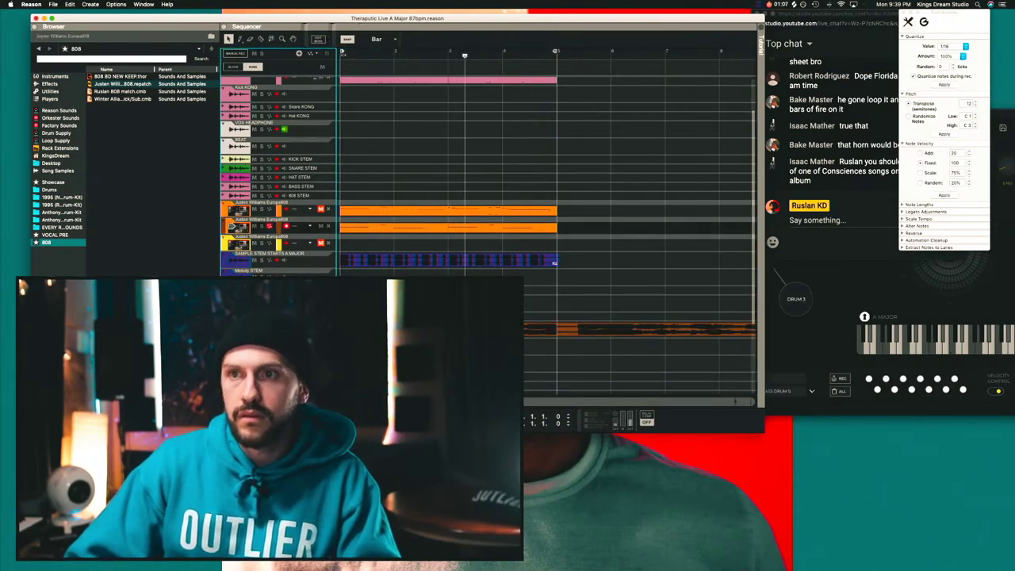
pyautogui.press('space')
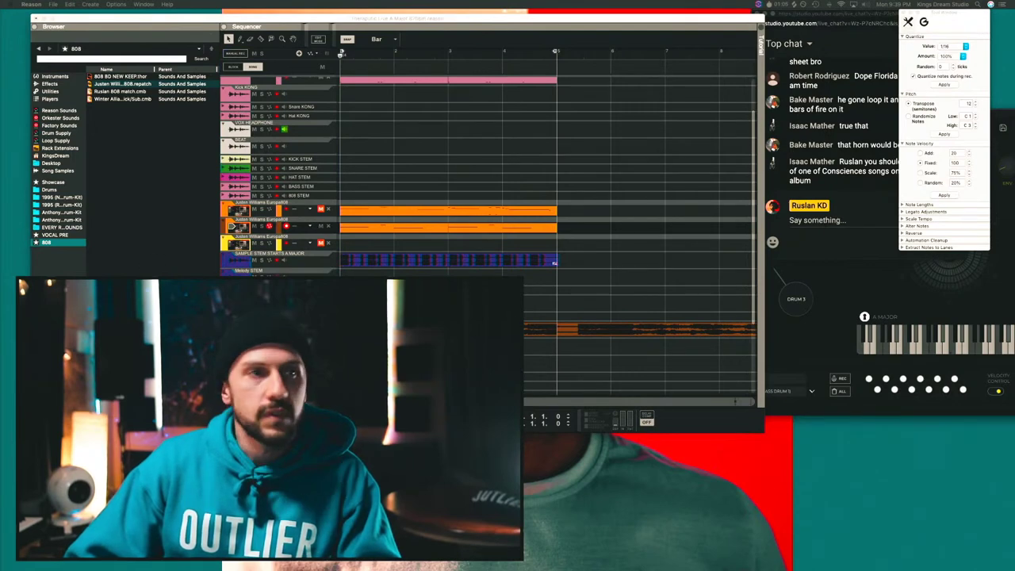
pyautogui.click(234, 230)
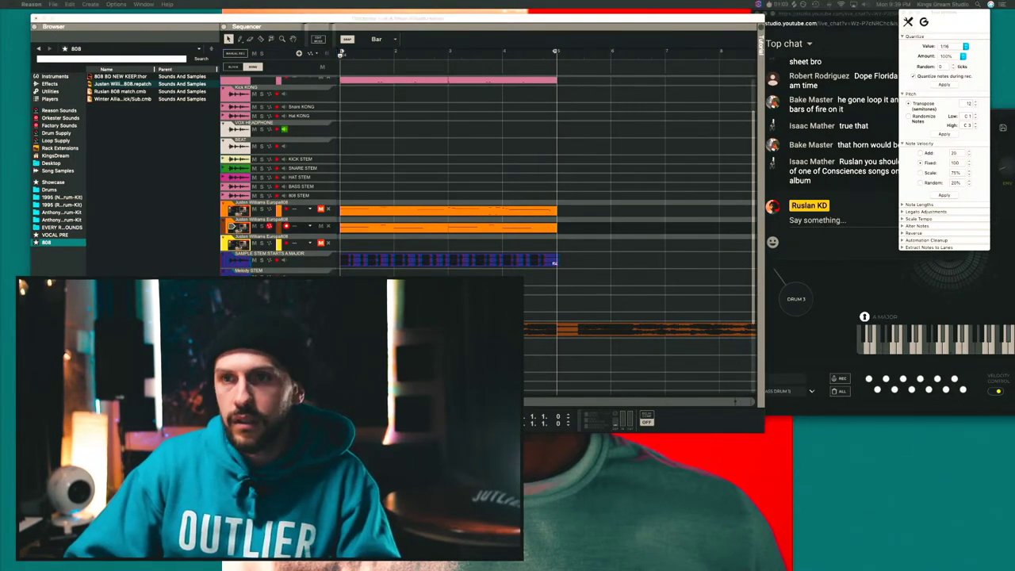
pyautogui.press('space')
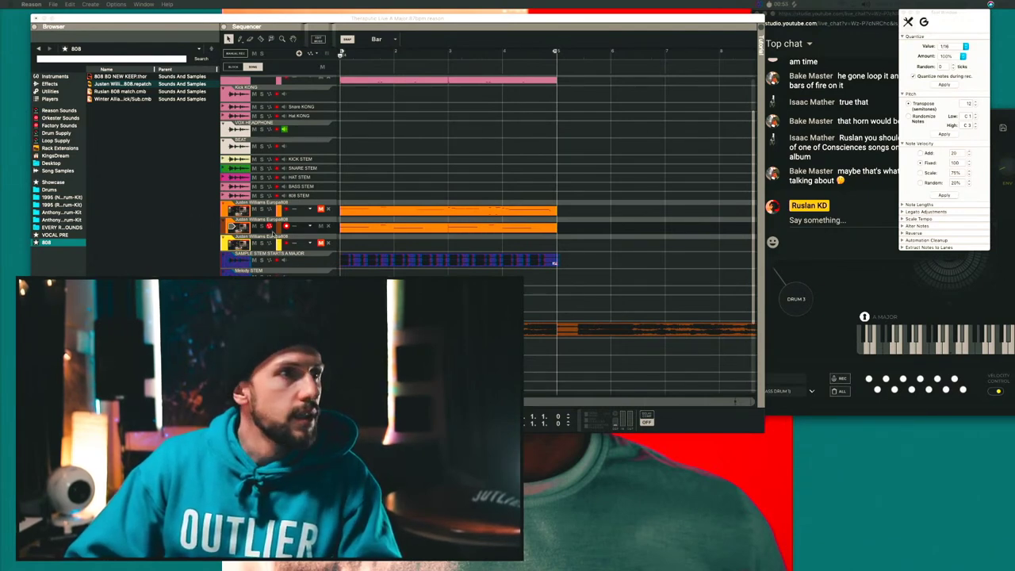
pyautogui.click(253, 227)
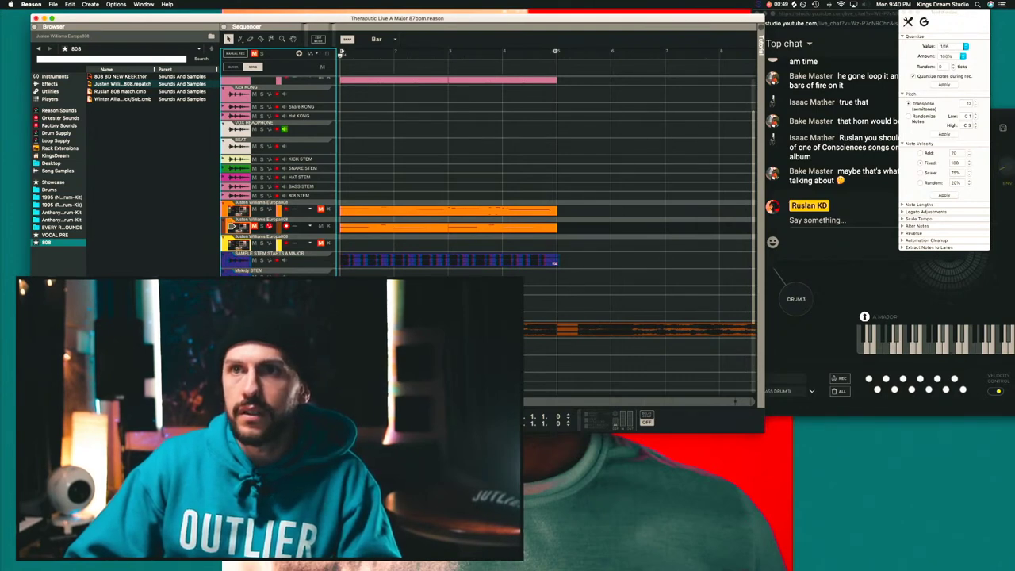
pyautogui.press('space')
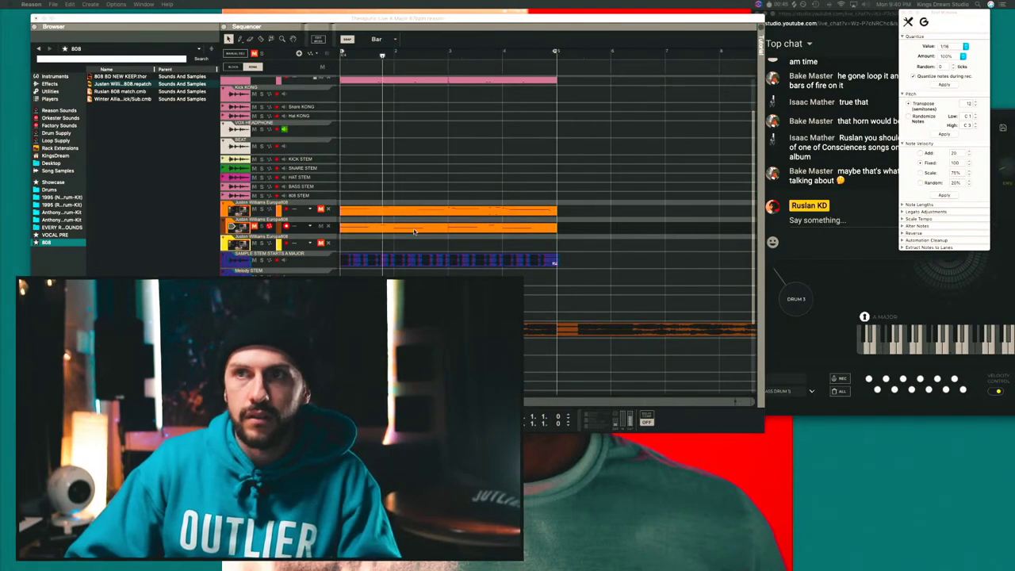
pyautogui.click(825, 220)
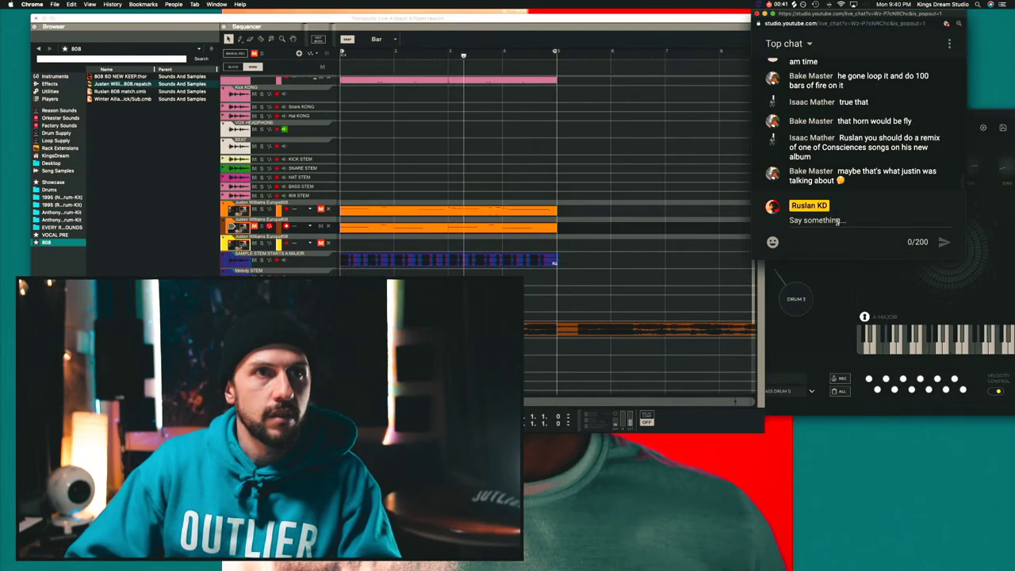
pyautogui.click(842, 220)
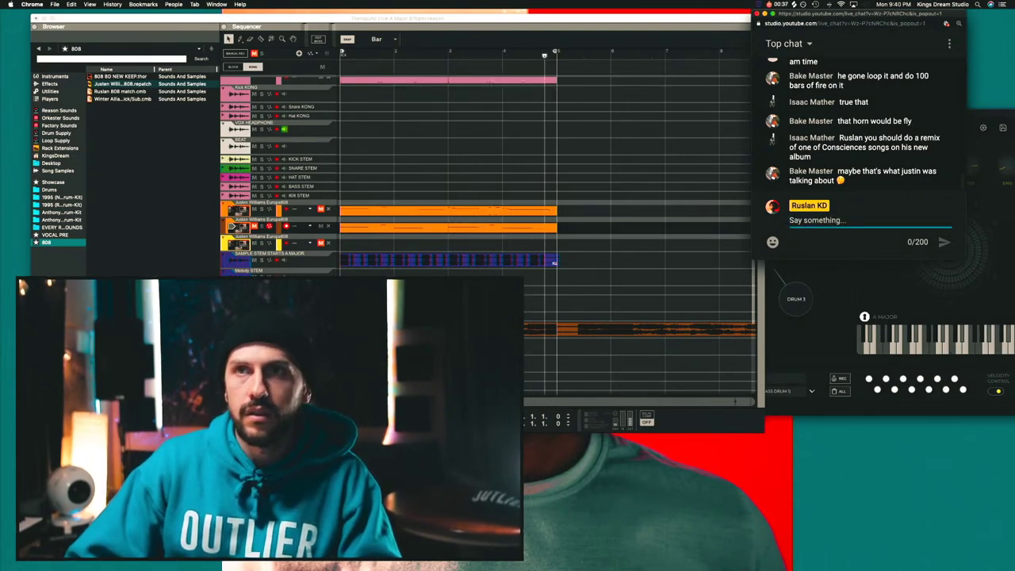
pyautogui.press('super+Tab')
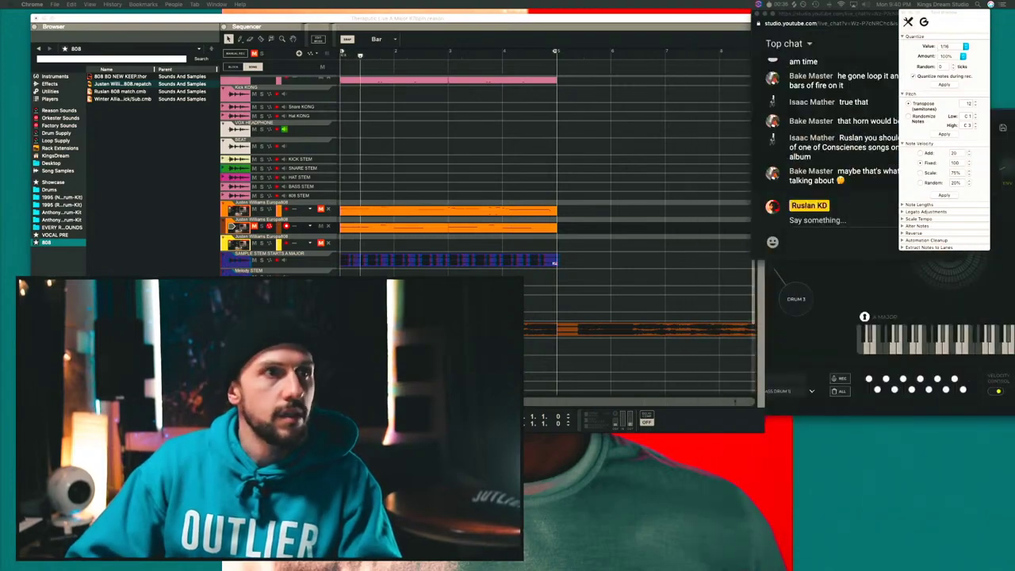
pyautogui.press('space')
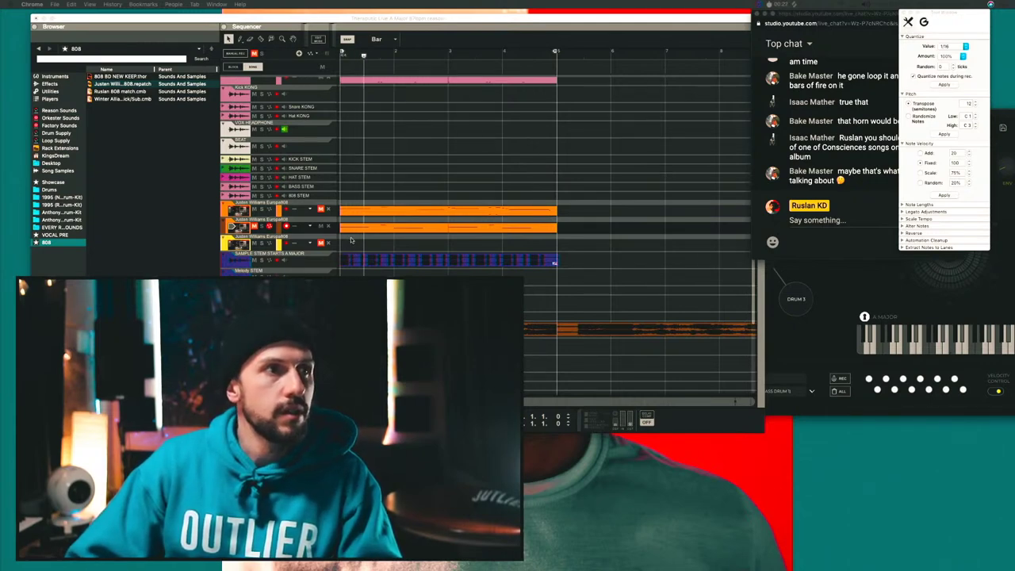
pyautogui.click(251, 227)
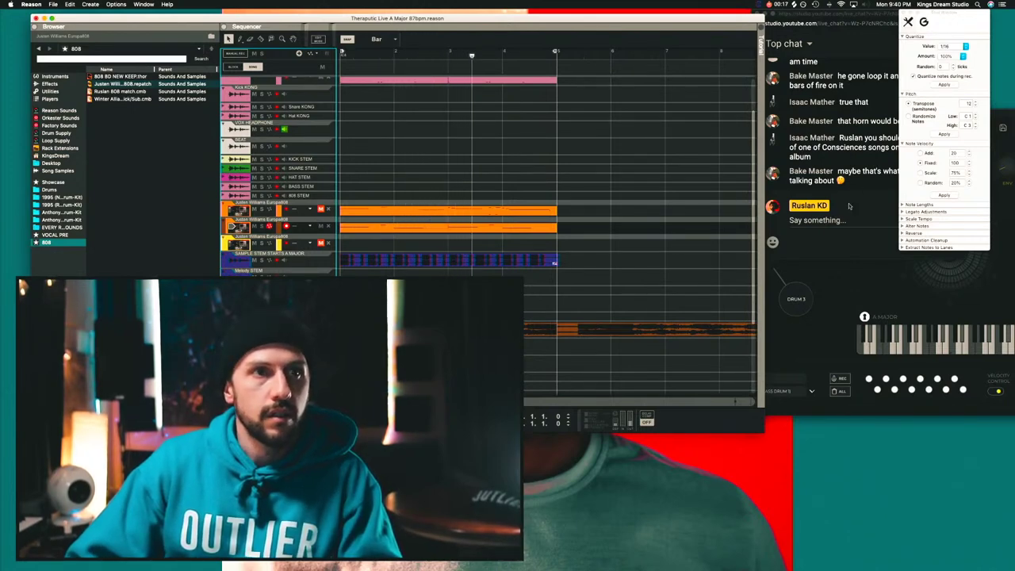
pyautogui.click(818, 220)
# Split the pad melody clip on the Layer STEM track at bars 7 and 8.
pyautogui.click(577, 331)
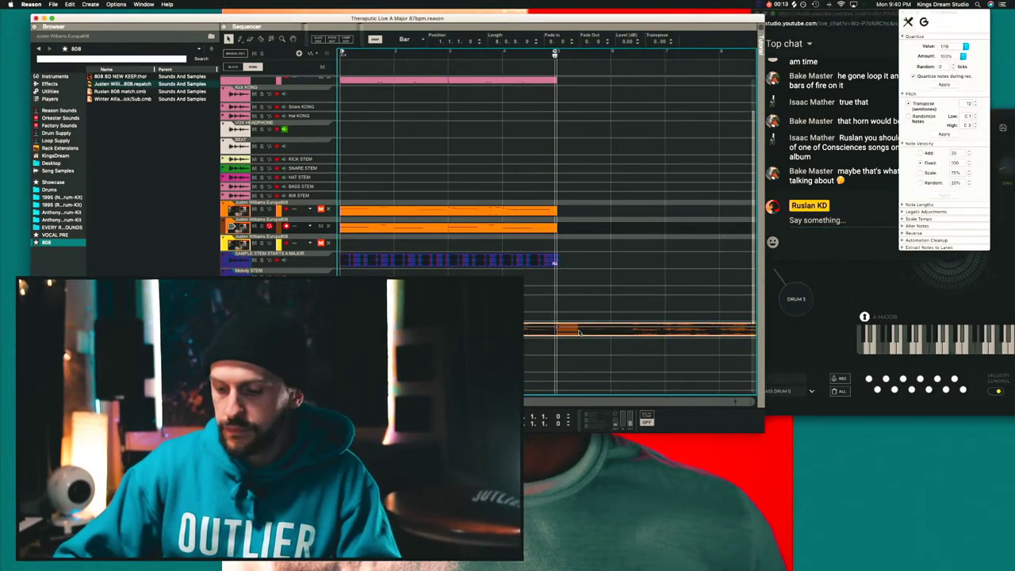
pyautogui.scroll(-1, 580, 327)
pyautogui.scroll(-2, 580, 329)
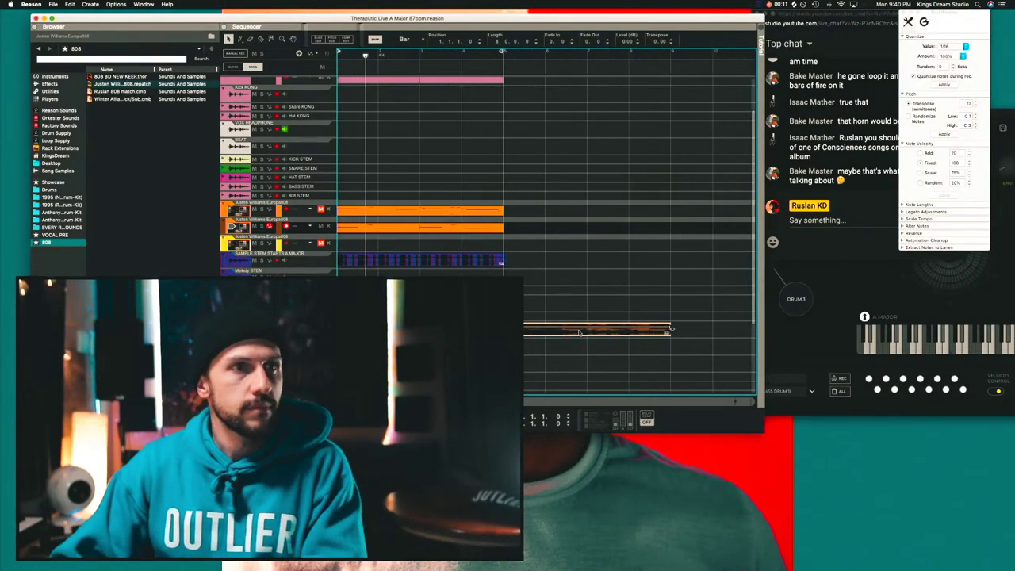
pyautogui.press('r')
pyautogui.click(587, 331)
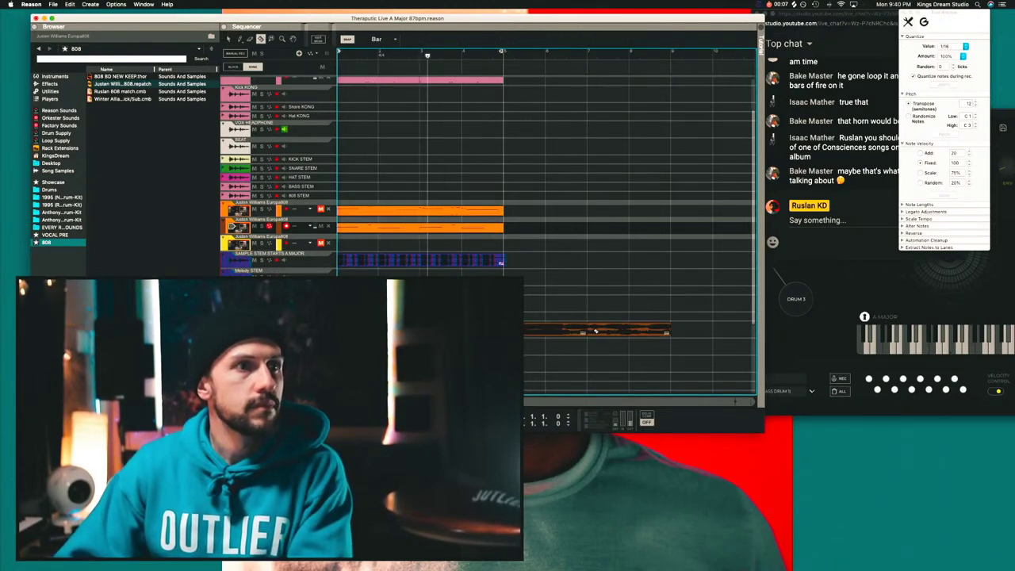
pyautogui.click(634, 330)
pyautogui.press('q')
pyautogui.moveTo(611, 329); pyautogui.dragTo(362, 346)
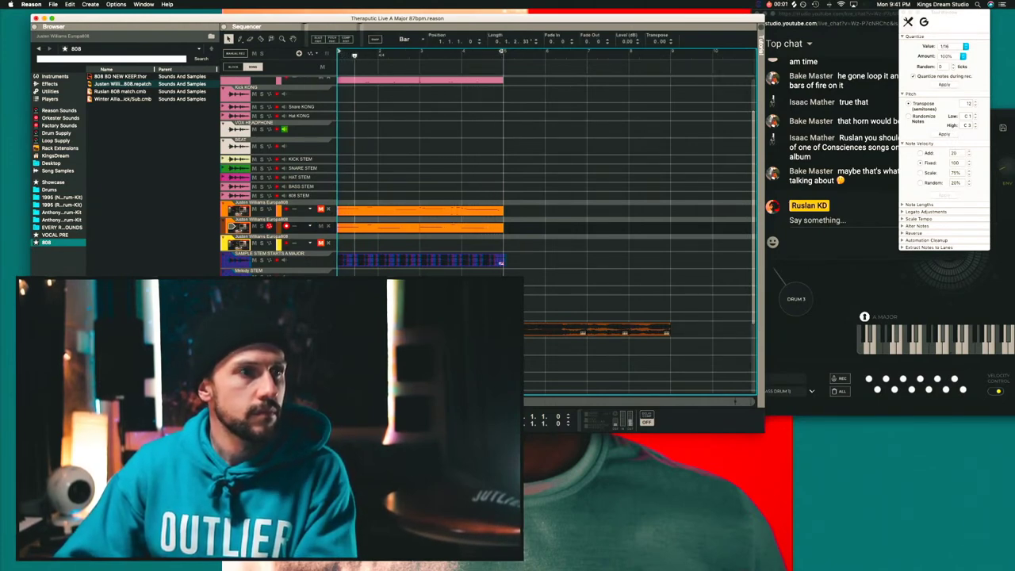
pyautogui.click(388, 349)
# Try to delete the split pad clip pieces past bar 7, and undo the deletion.
pyautogui.scroll(-4, 389, 349)
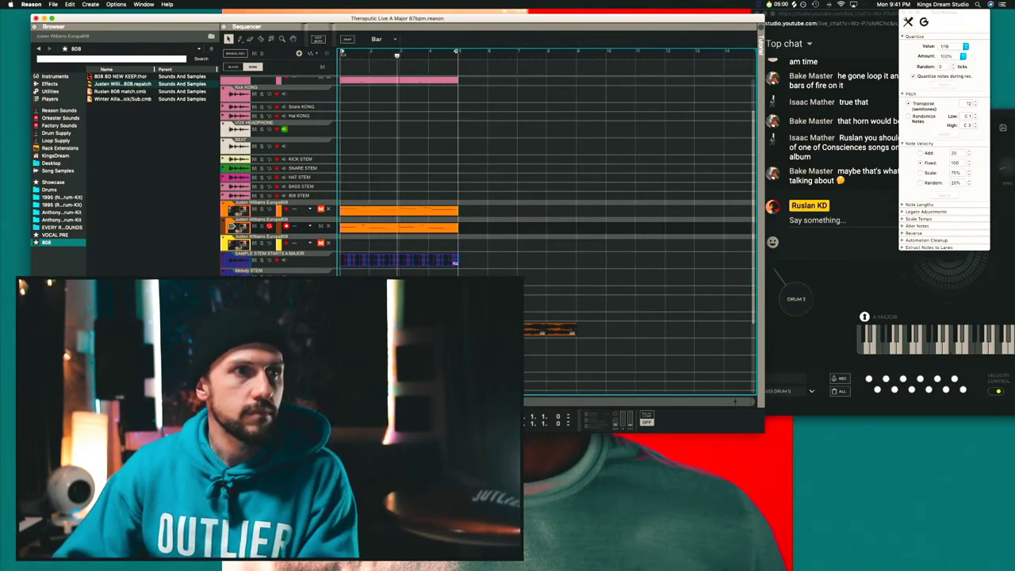
pyautogui.scroll(5, 389, 349)
pyautogui.scroll(-3, 389, 349)
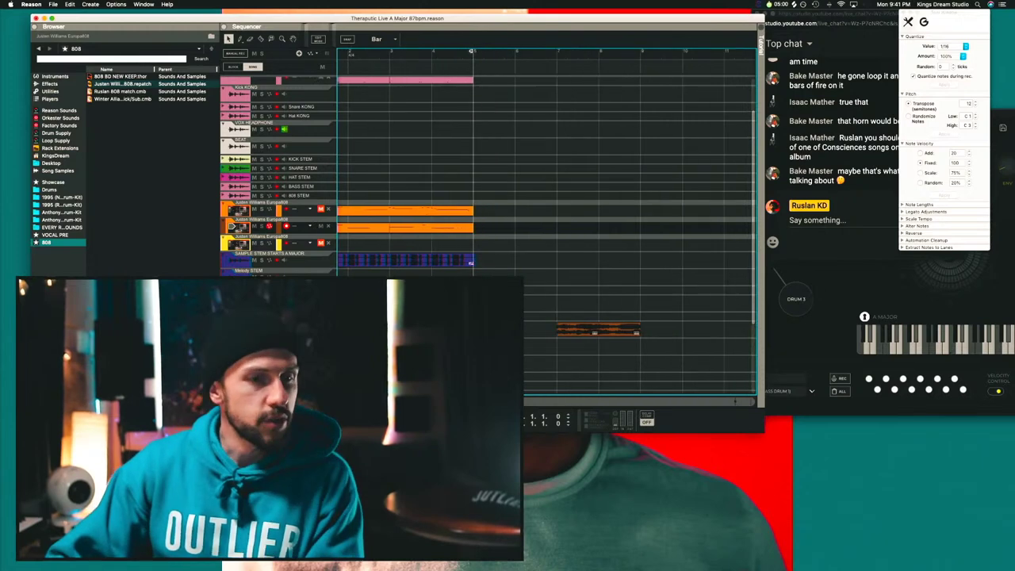
pyautogui.scroll(-1, 547, 222)
pyautogui.press('r')
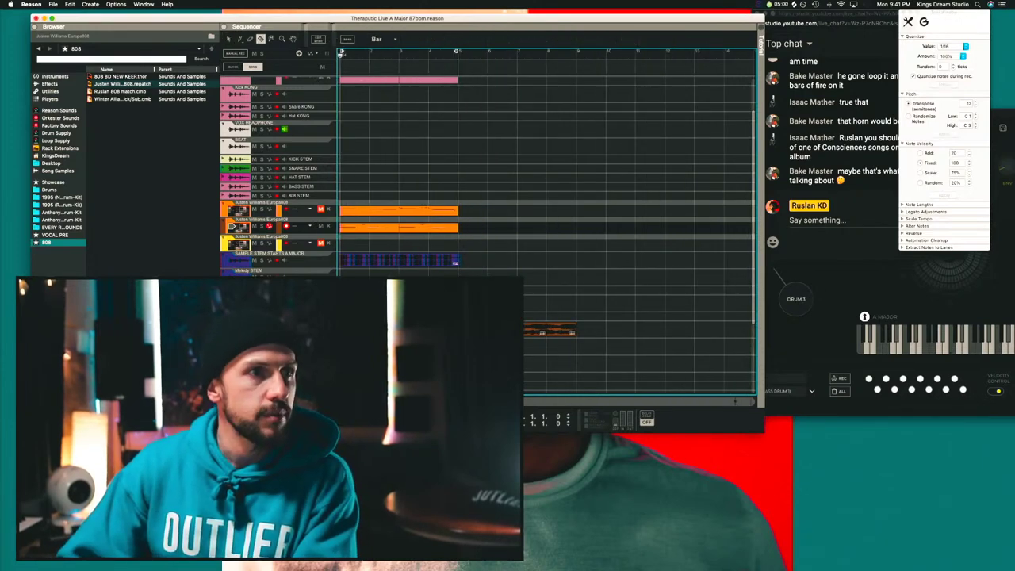
pyautogui.press('super+a')
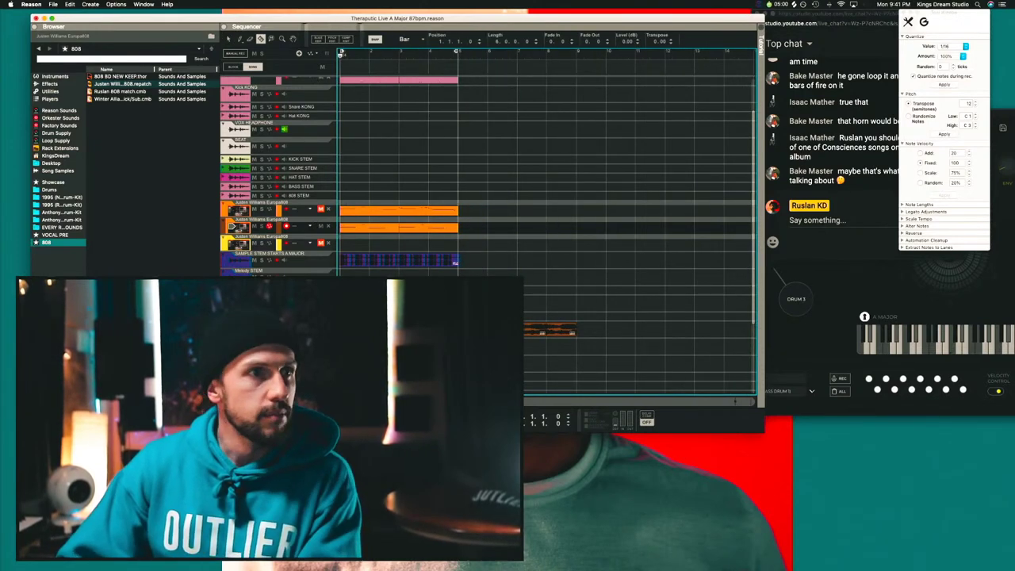
pyautogui.moveTo(602, 331); pyautogui.dragTo(607, 328)
pyautogui.press('Delete')
pyautogui.press('g')
pyautogui.press('g')
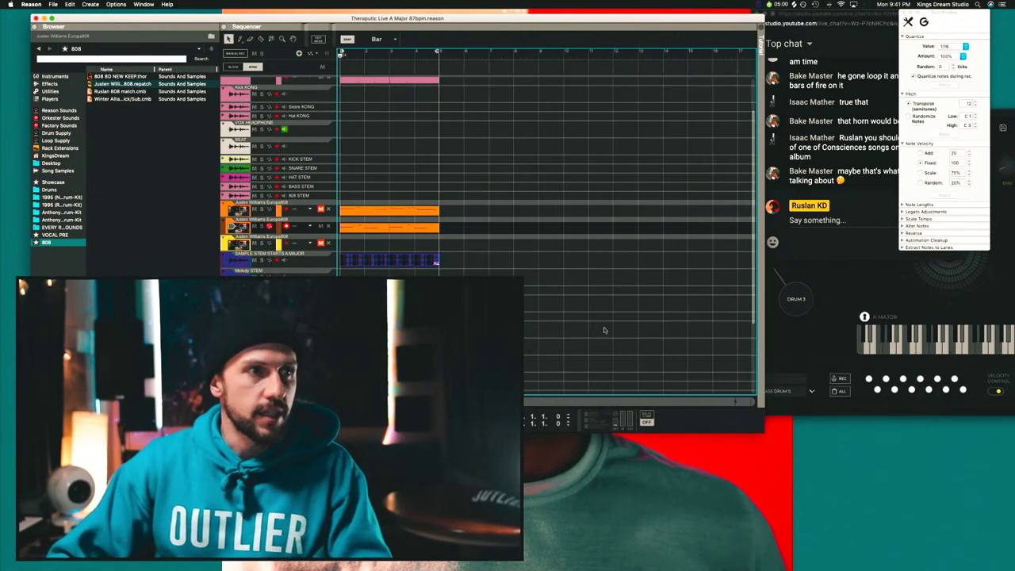
pyautogui.press('super+z')
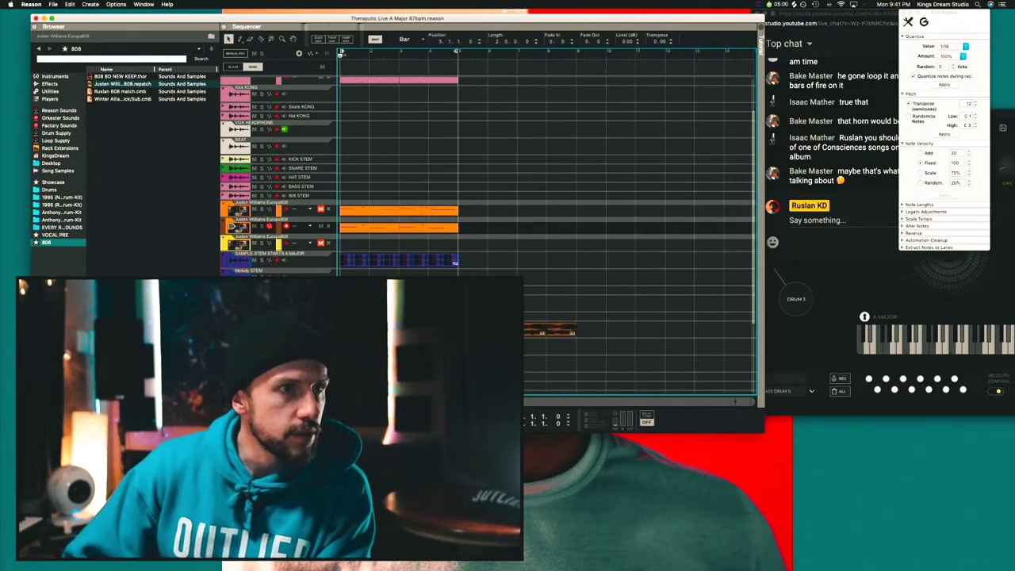
# Set the sequencer snap to 1/2 and delete the pad clip pieces past bar 7.
pyautogui.click(406, 39)
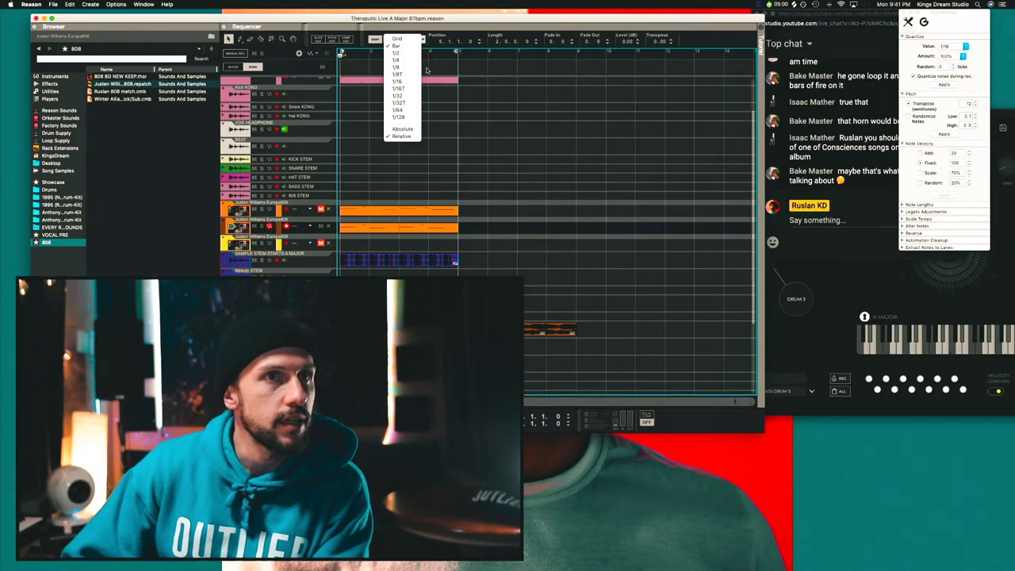
pyautogui.press('Return')
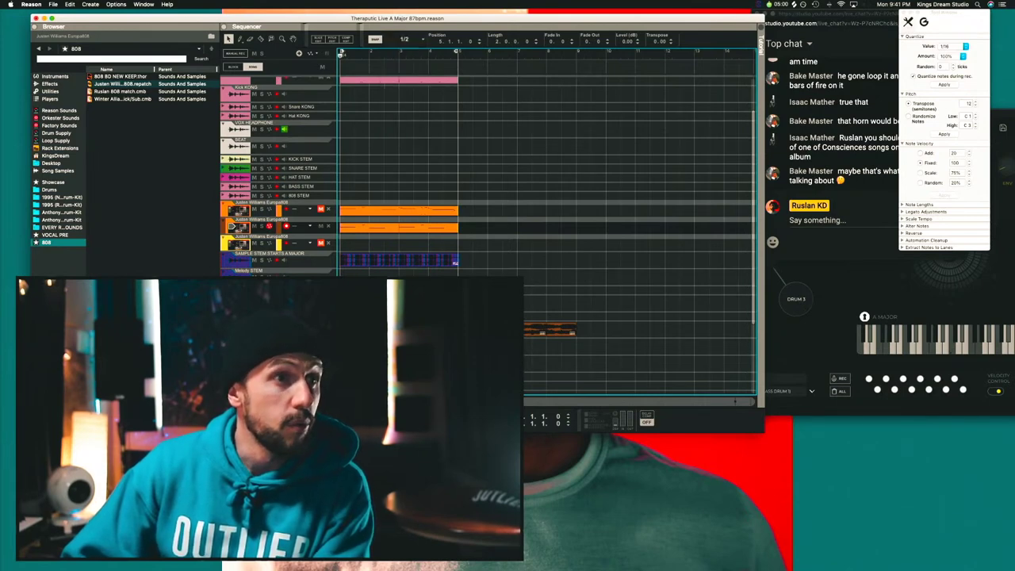
pyautogui.click(533, 330)
pyautogui.press('q')
pyautogui.click(529, 330)
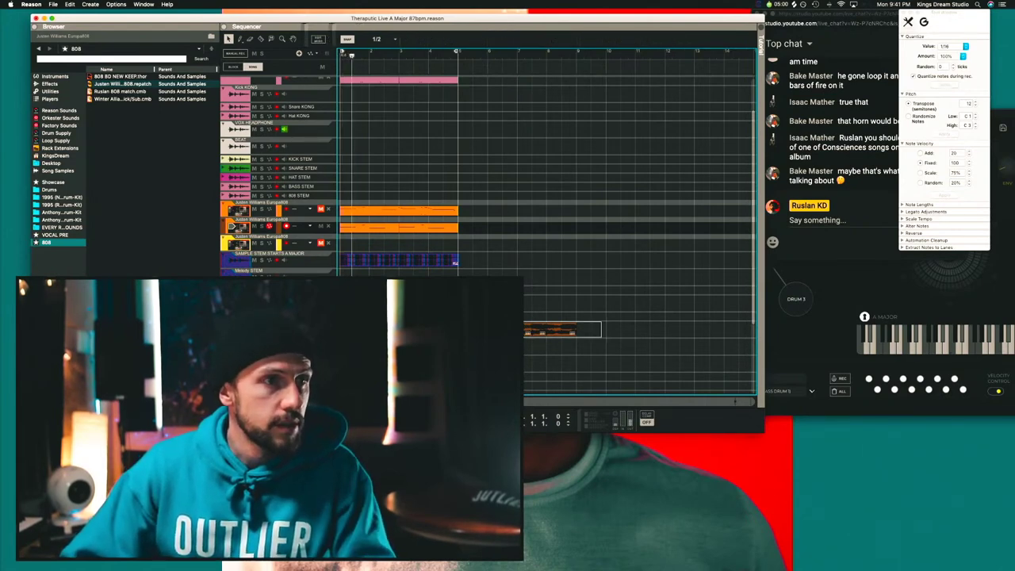
pyautogui.press('Delete')
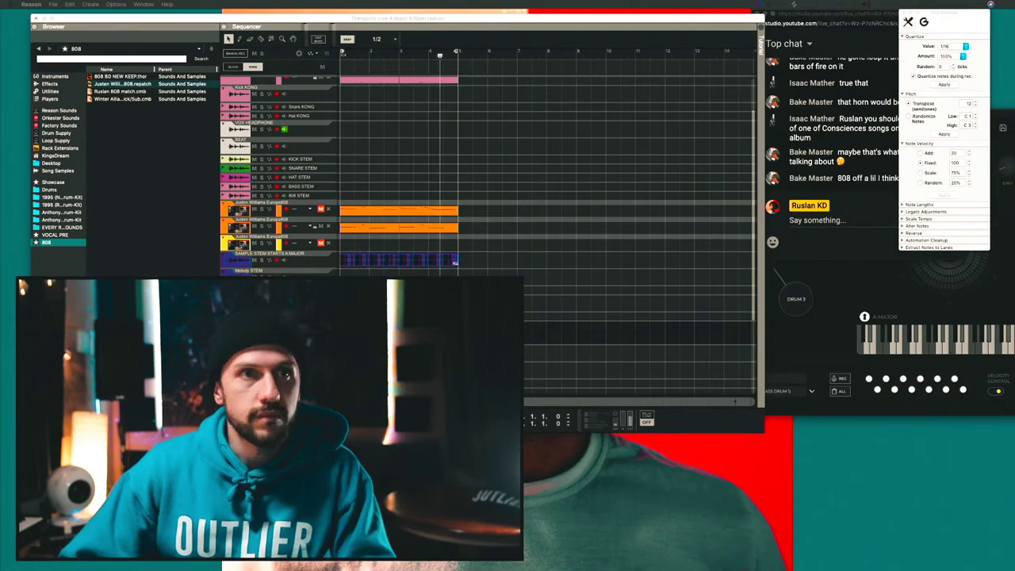
# Load the Ruslan 808 match.cmb patch on the middle Justen Williams Europa808 track and delete that track's note clips.
pyautogui.click(816, 223)
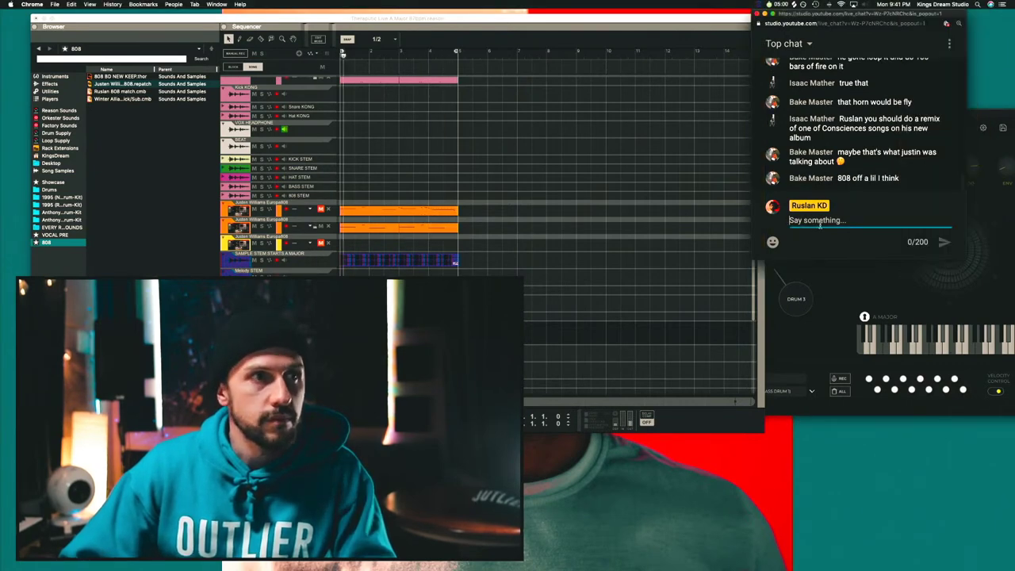
pyautogui.click(390, 227)
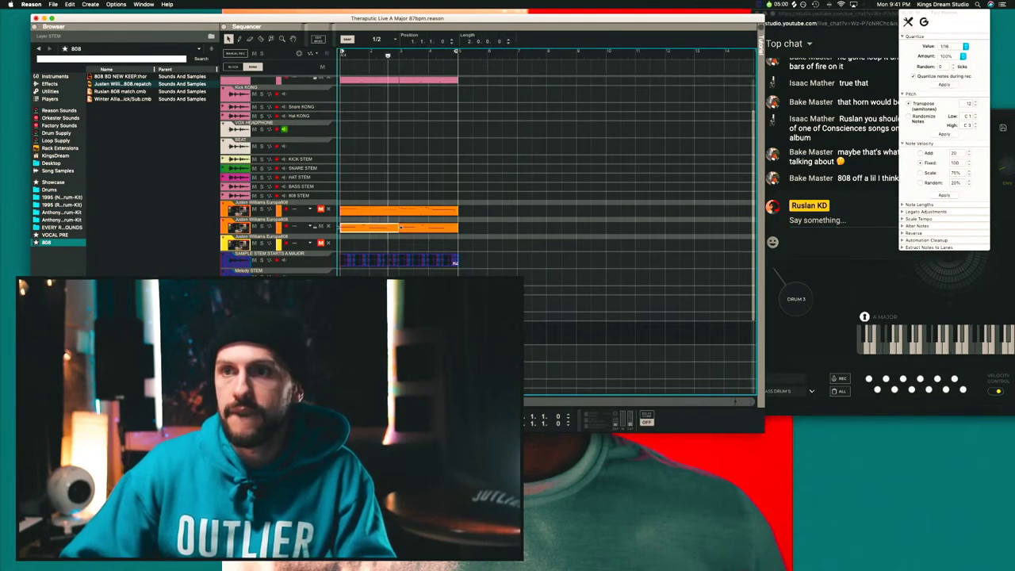
pyautogui.press('space')
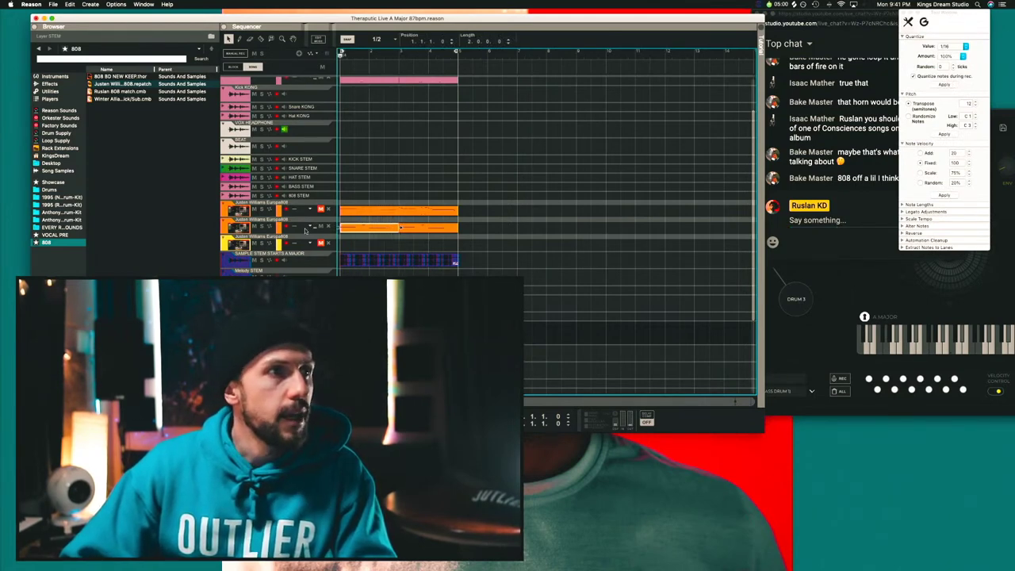
pyautogui.doubleClick(304, 220)
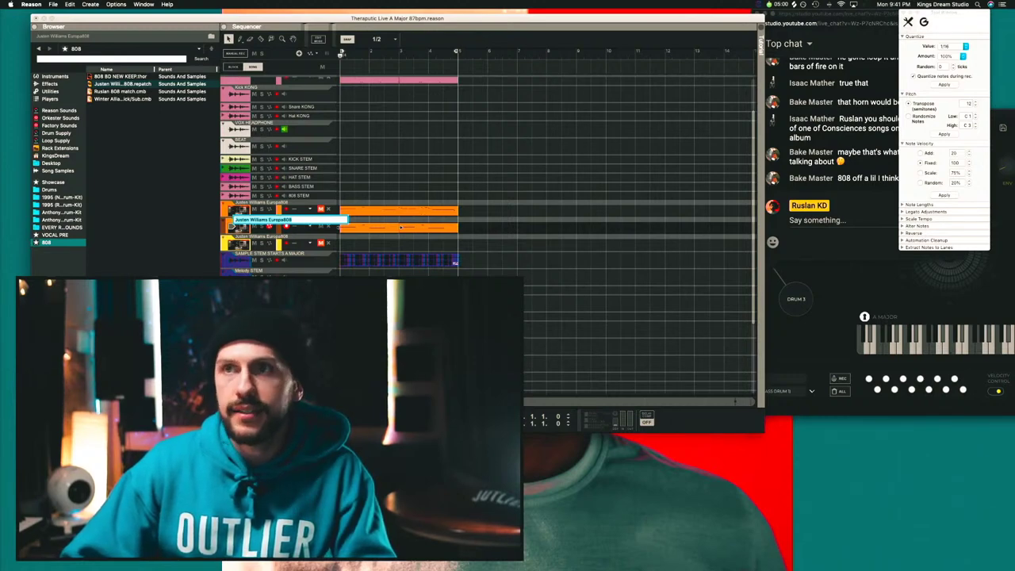
pyautogui.click(119, 91)
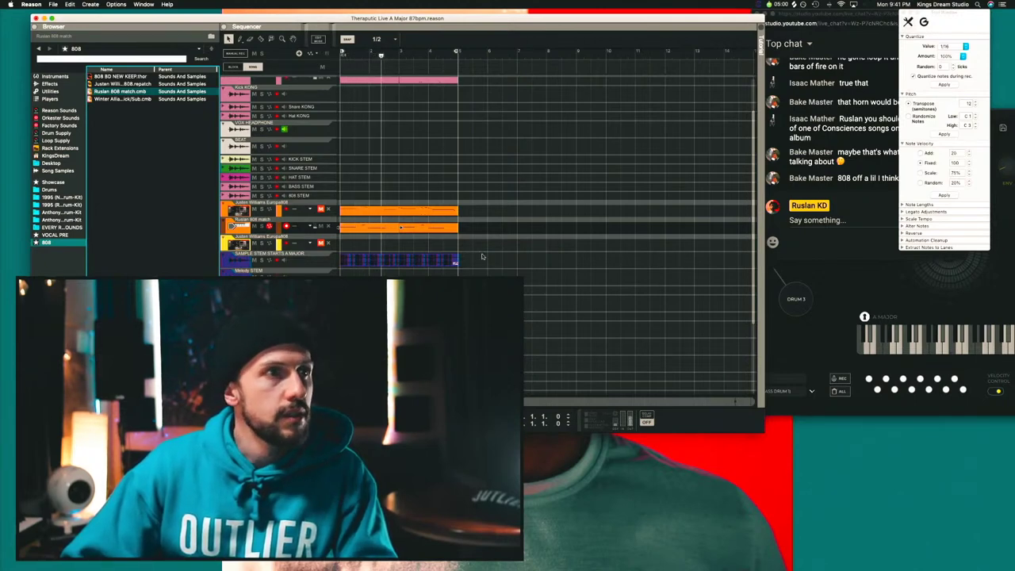
pyautogui.moveTo(481, 222); pyautogui.dragTo(391, 234)
pyautogui.press('Delete')
pyautogui.press('super+Tab')
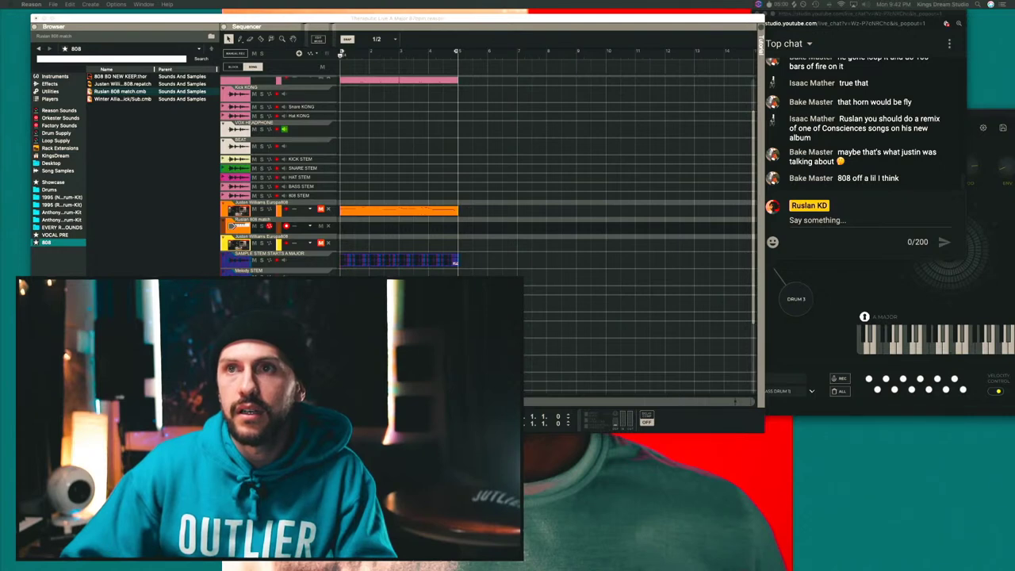
# Unfold the BASS STEM track, select its audio clip and play it with the beat.
pyautogui.moveTo(378, 187); pyautogui.dragTo(354, 189)
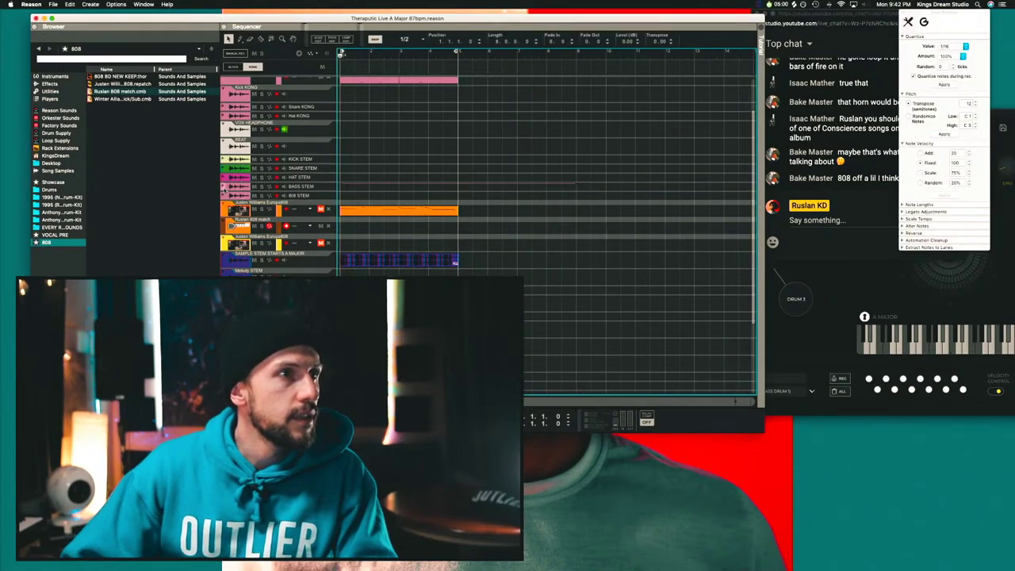
pyautogui.click(223, 186)
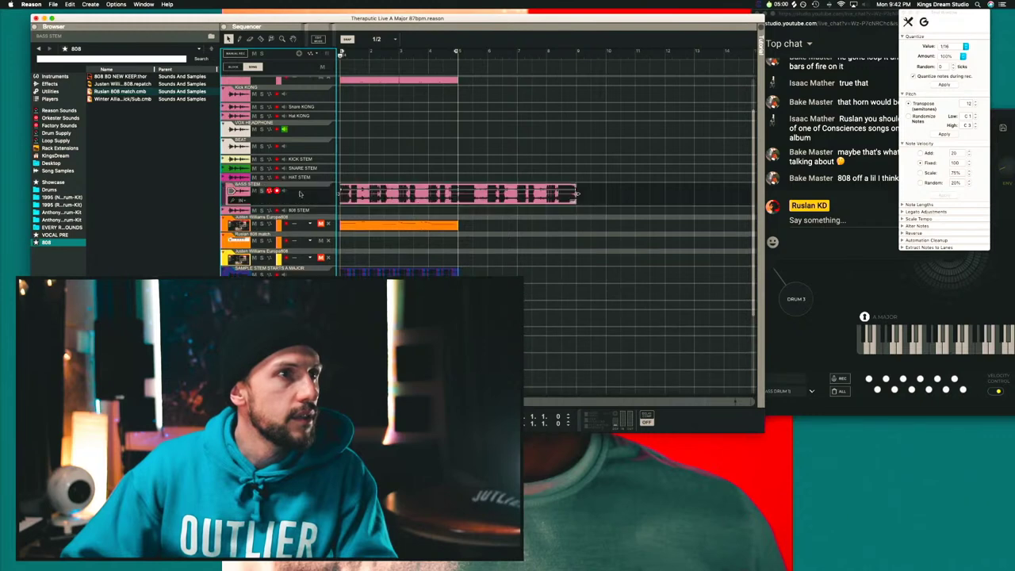
pyautogui.click(421, 203)
pyautogui.press('space')
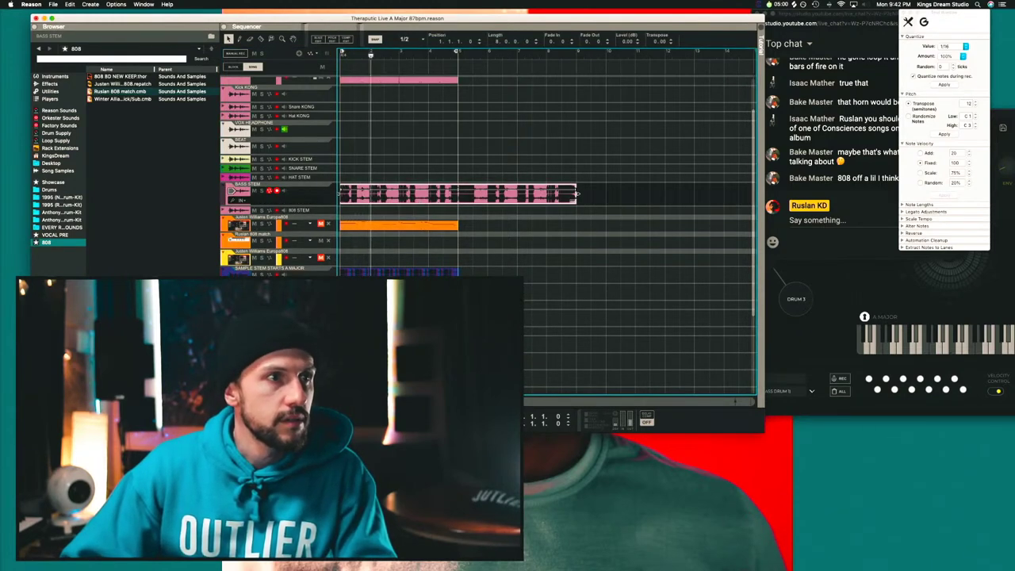
# Select the Layer STEM track and its audio clip while the beat plays.
pyautogui.click(230, 341)
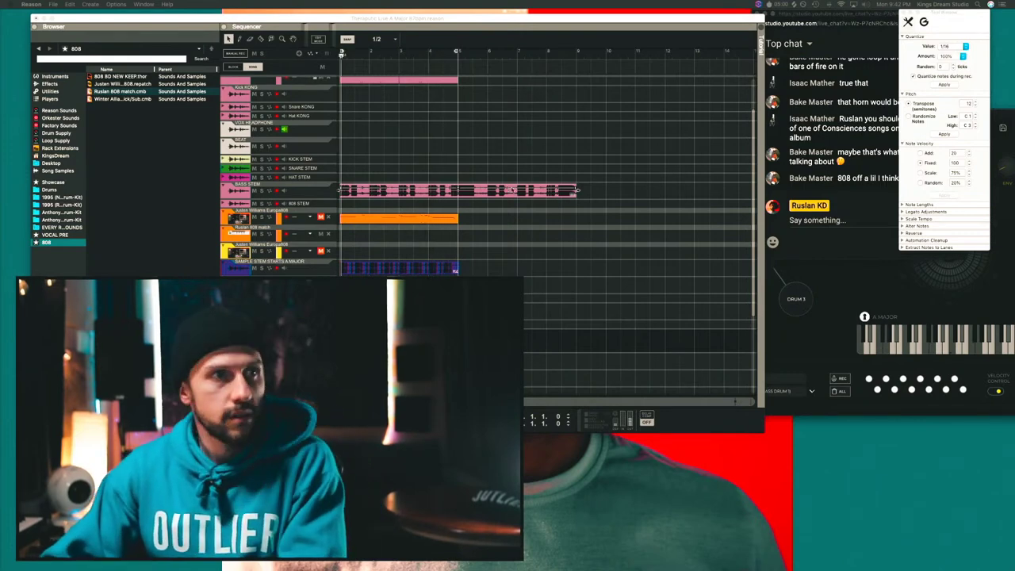
pyautogui.click(432, 302)
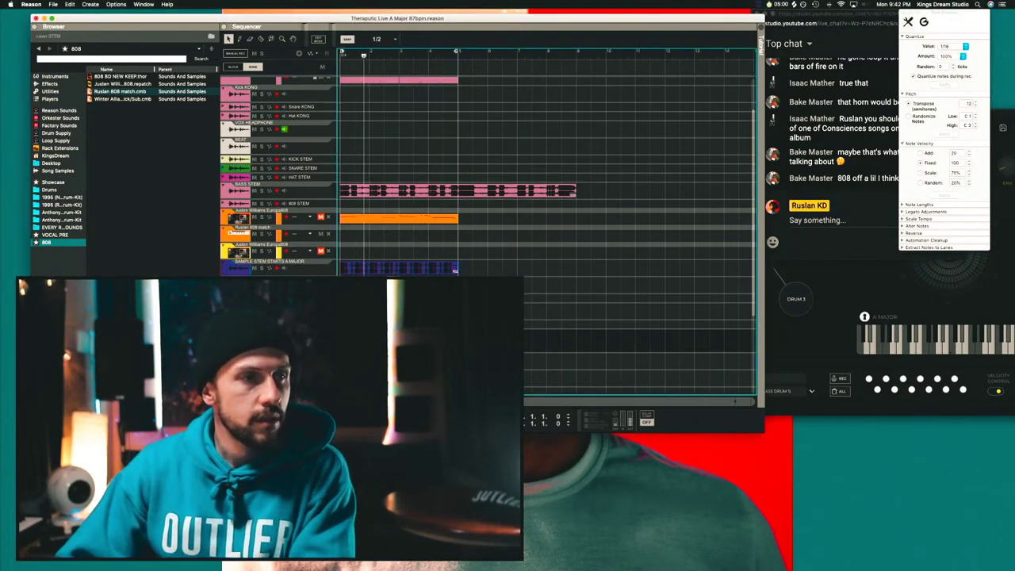
pyautogui.click(433, 301)
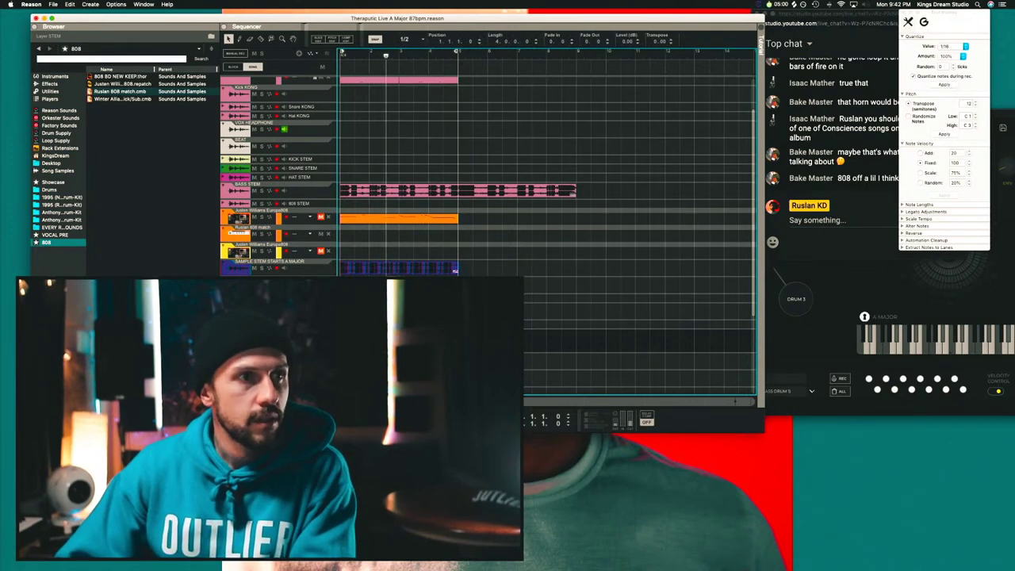
# Select the BASS STEM audio clip and play it looped over its full length, from bar 1 to bar 9.
pyautogui.press('g')
pyautogui.press('g')
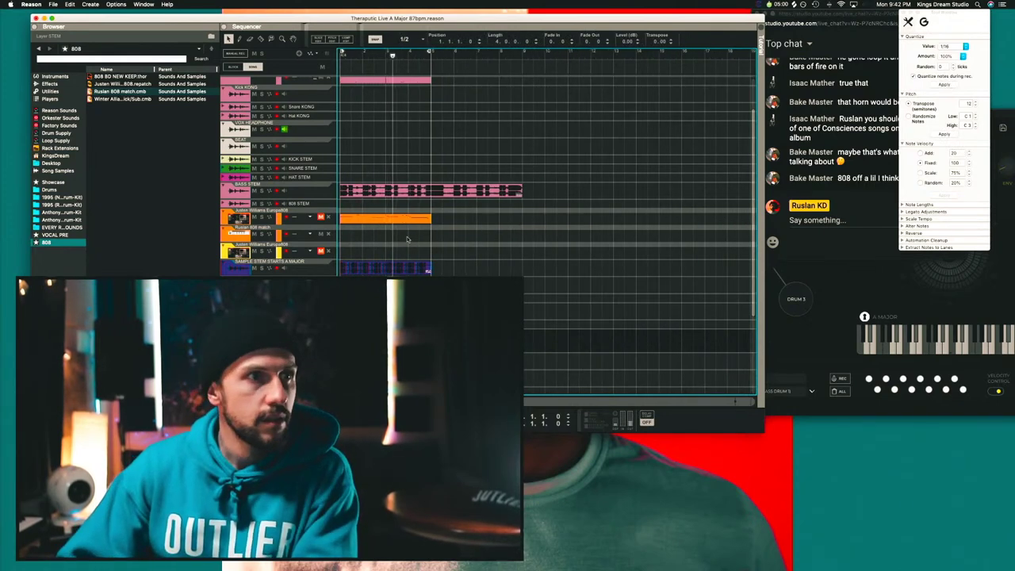
pyautogui.click(521, 190)
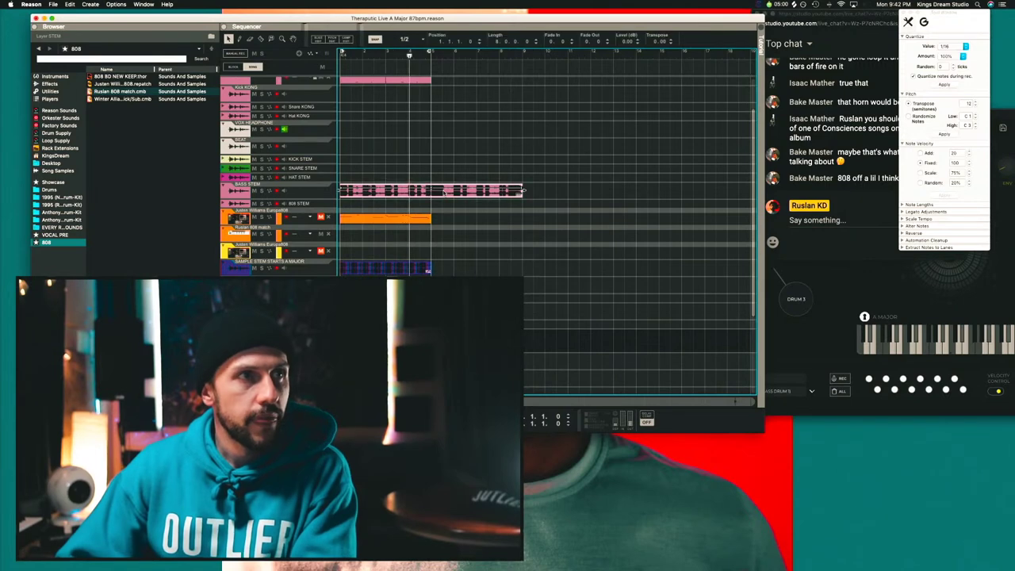
pyautogui.scroll(3, 522, 190)
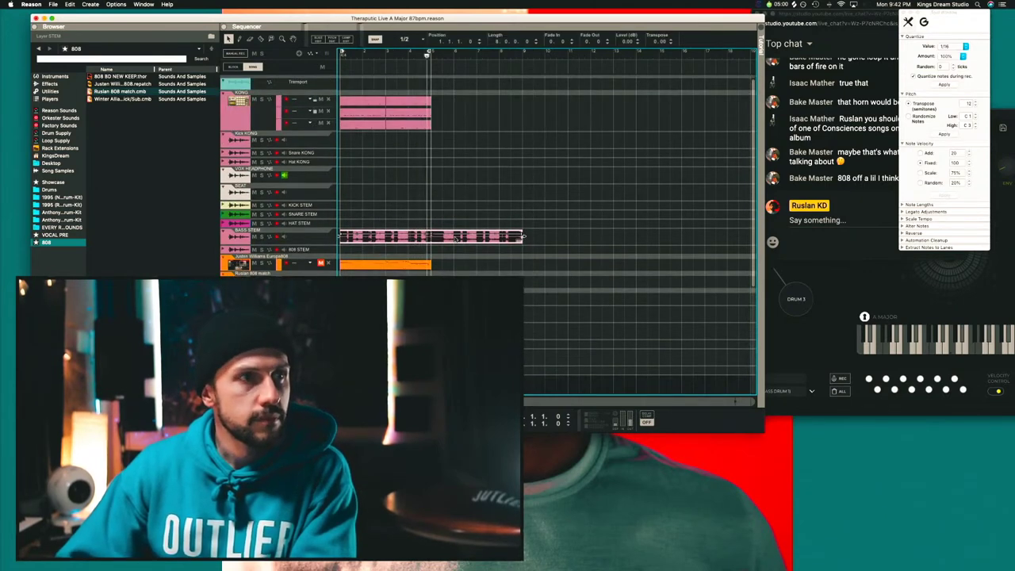
pyautogui.press('p')
# Copy the sample stem clip onto the Melody STEM track so the copy spans bars 5 to 9.
pyautogui.scroll(-2, 522, 206)
pyautogui.click(308, 276)
pyautogui.moveTo(374, 259); pyautogui.dragTo(465, 275)
pyautogui.click(308, 274)
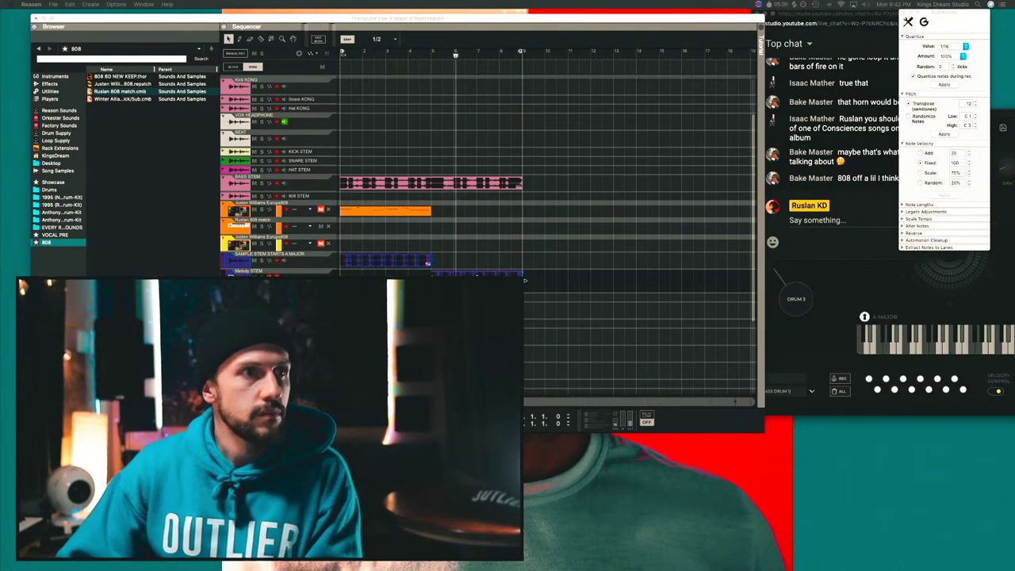
# Extend the KONG track's second and third drum lanes to bar 9 by copying their clips to bar 5.
pyautogui.scroll(2, 417, 251)
pyautogui.scroll(1, 445, 104)
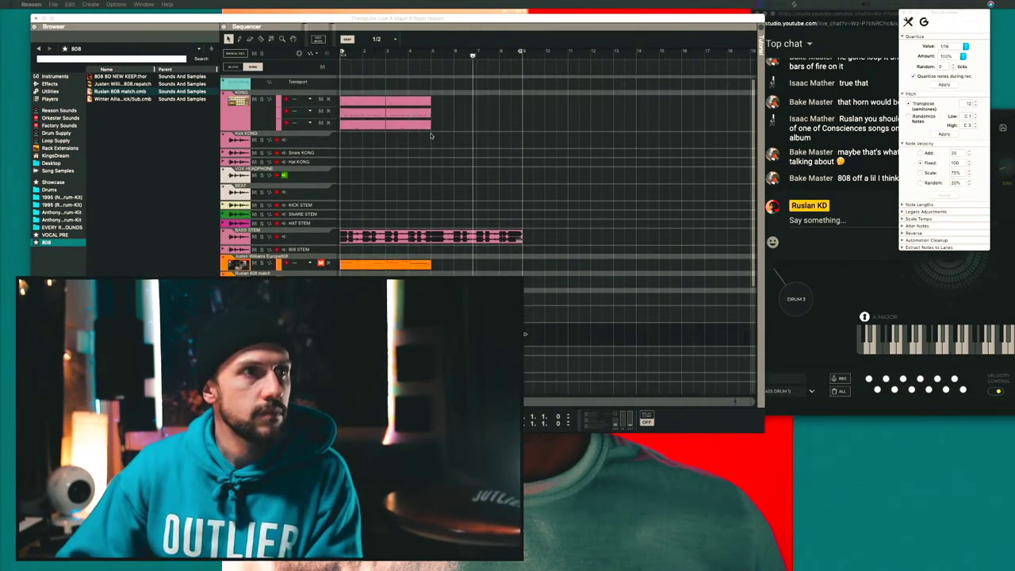
pyautogui.moveTo(455, 107); pyautogui.dragTo(487, 133)
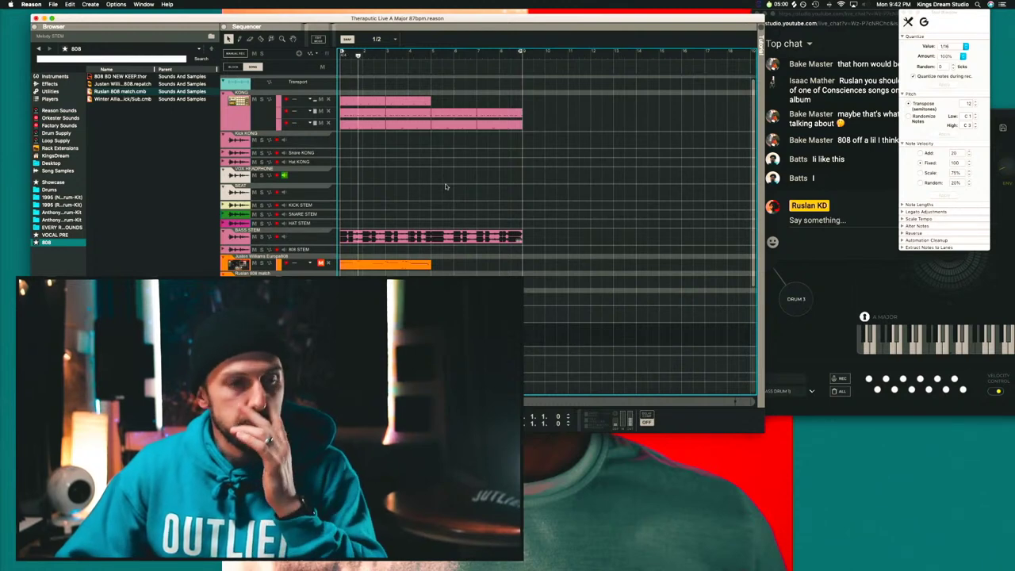
# Play the extended arrangement, check the BASS STEM and Melody STEM tracks, and switch to the YouTube live chat.
pyautogui.press('g')
pyautogui.press('g')
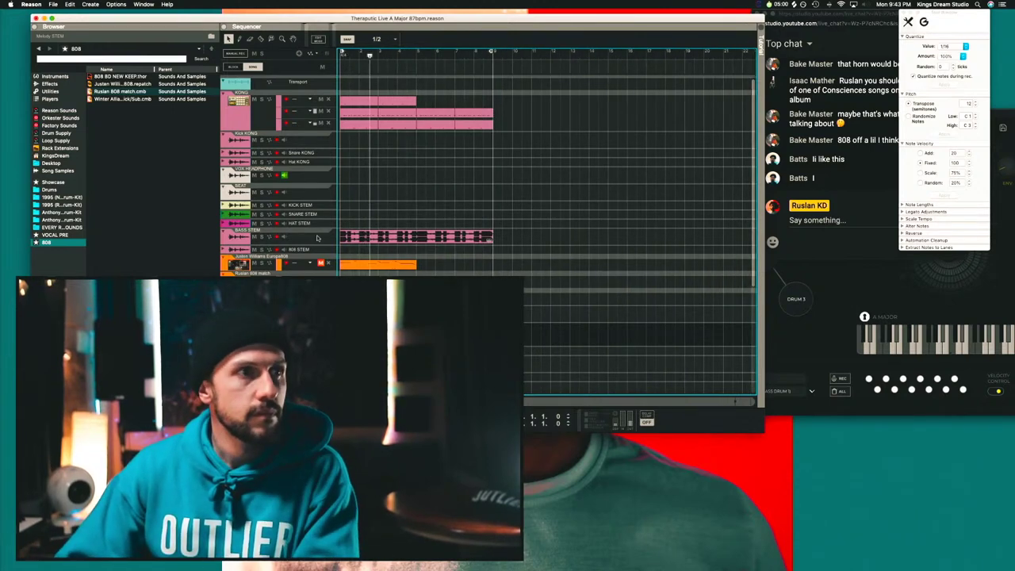
pyautogui.click(316, 238)
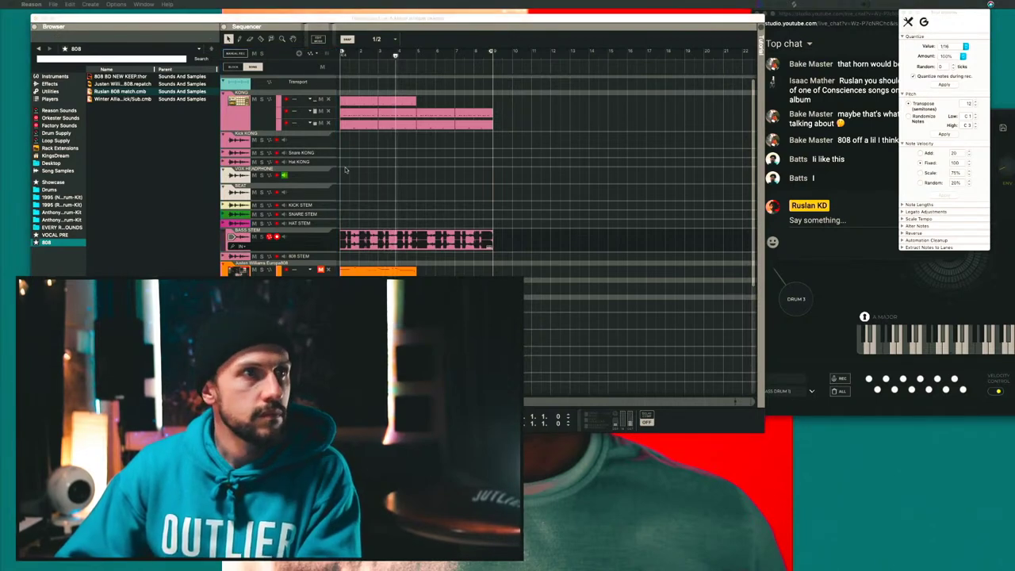
pyautogui.click(408, 206)
pyautogui.press('Down')
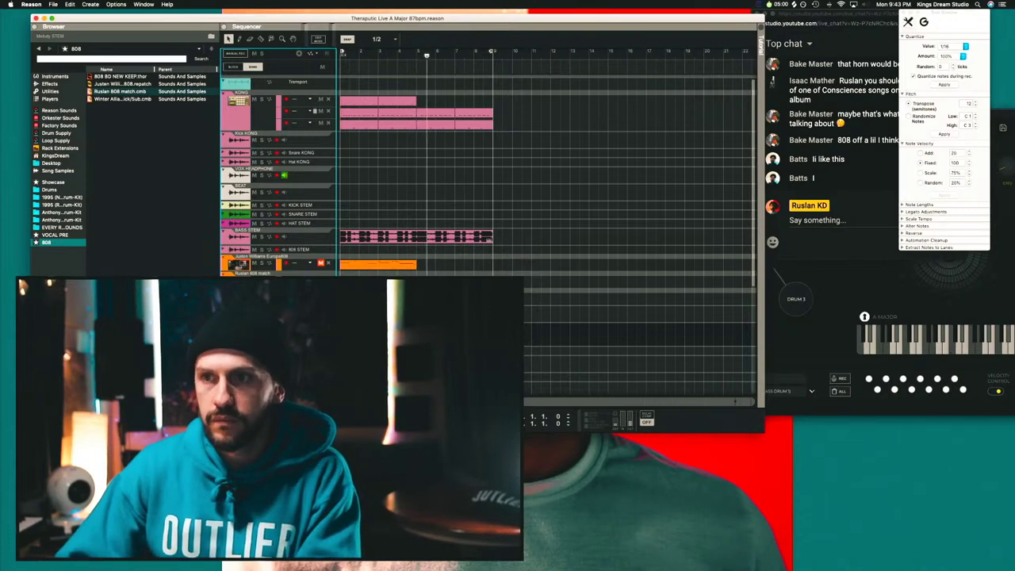
pyautogui.press('super+Tab')
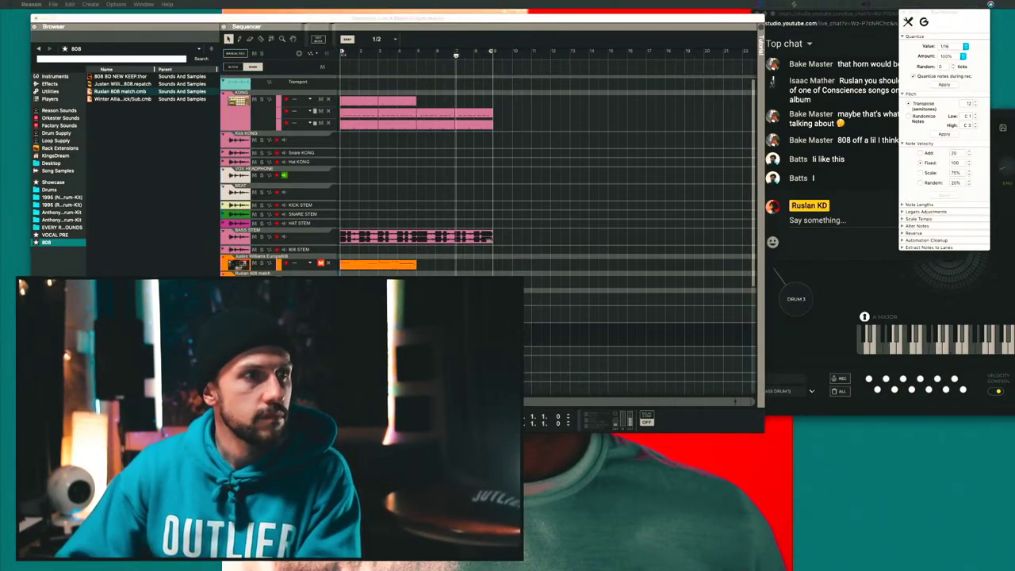
pyautogui.scroll(-5, 508, 238)
pyautogui.click(456, 243)
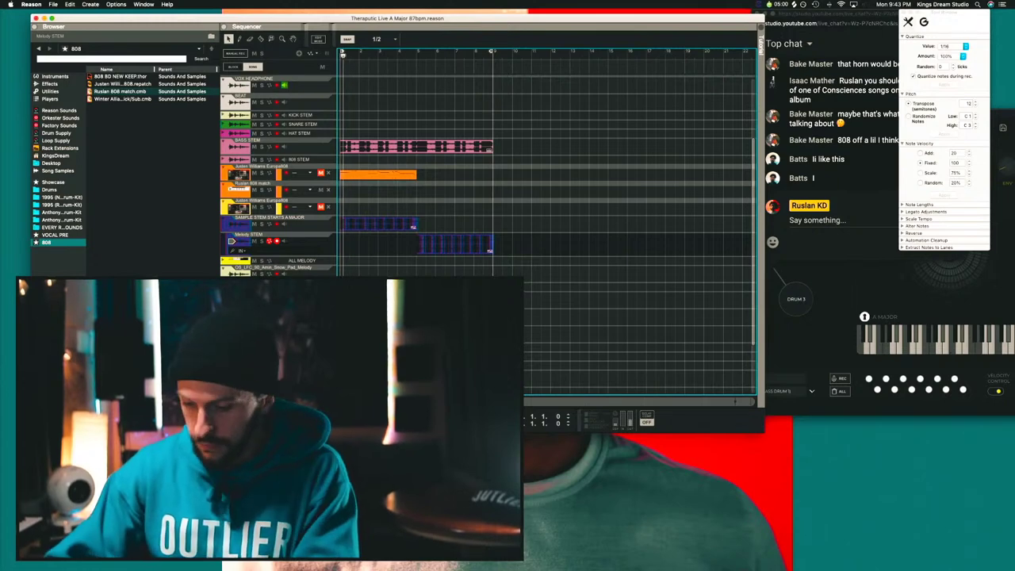
pyautogui.press('g')
pyautogui.press('g')
pyautogui.press('g')
pyautogui.click(833, 223)
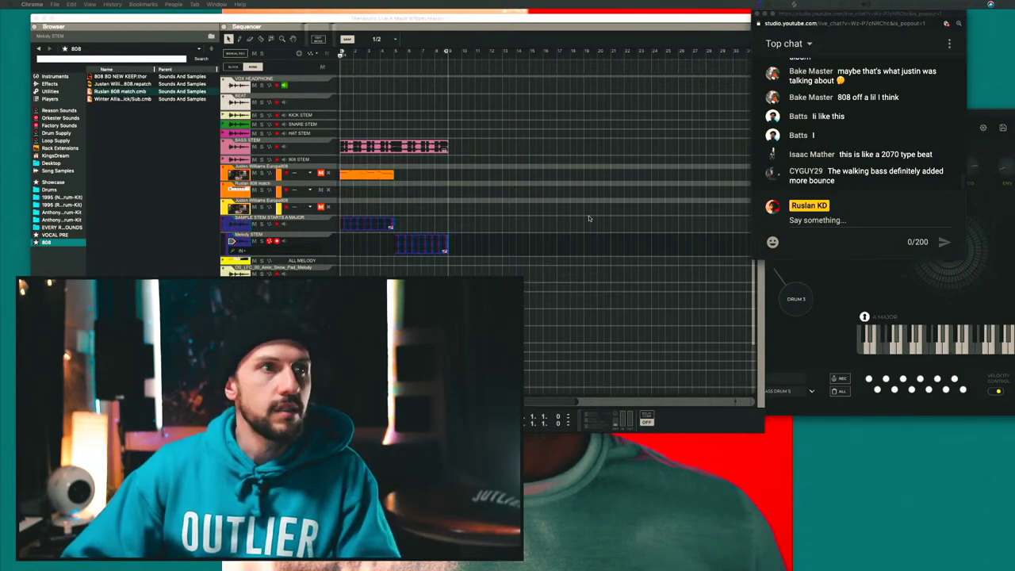
# Return to Reason, select the eight-bar audio clip below the pad melody track and play the arrangement from bar 1.
pyautogui.moveTo(432, 247); pyautogui.dragTo(357, 277)
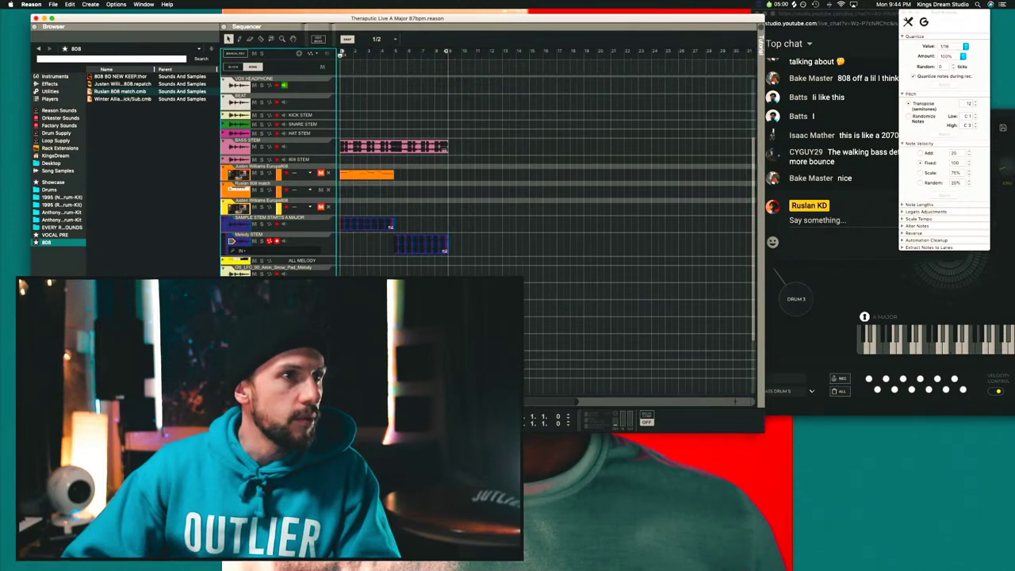
pyautogui.press('h')
pyautogui.press('h')
pyautogui.press('h')
pyautogui.press('h')
pyautogui.press('h')
pyautogui.press('h')
pyautogui.press('h')
pyautogui.press('h')
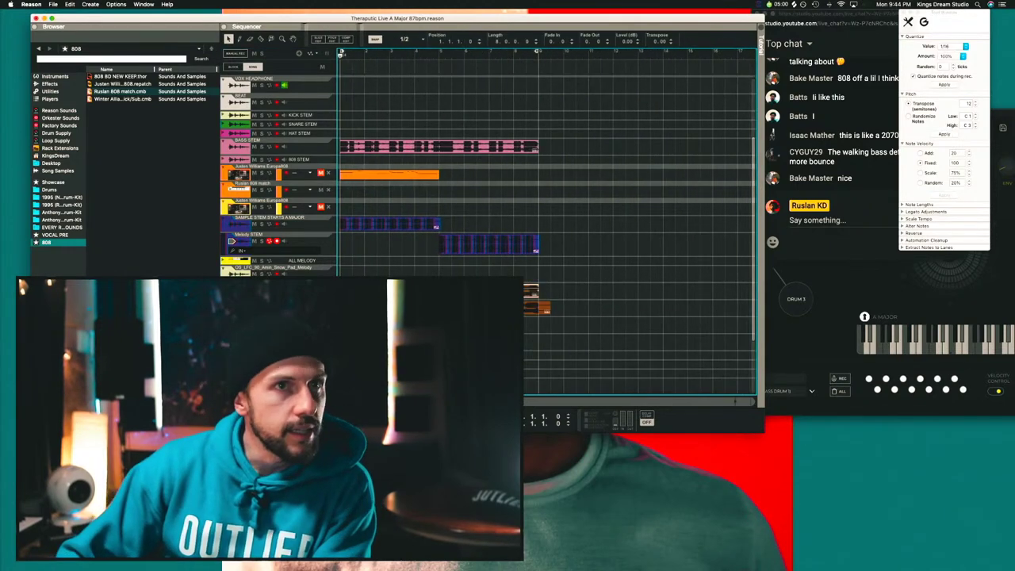
pyautogui.press('h')
pyautogui.press('h')
pyautogui.press('h')
pyautogui.press('h')
pyautogui.press('r')
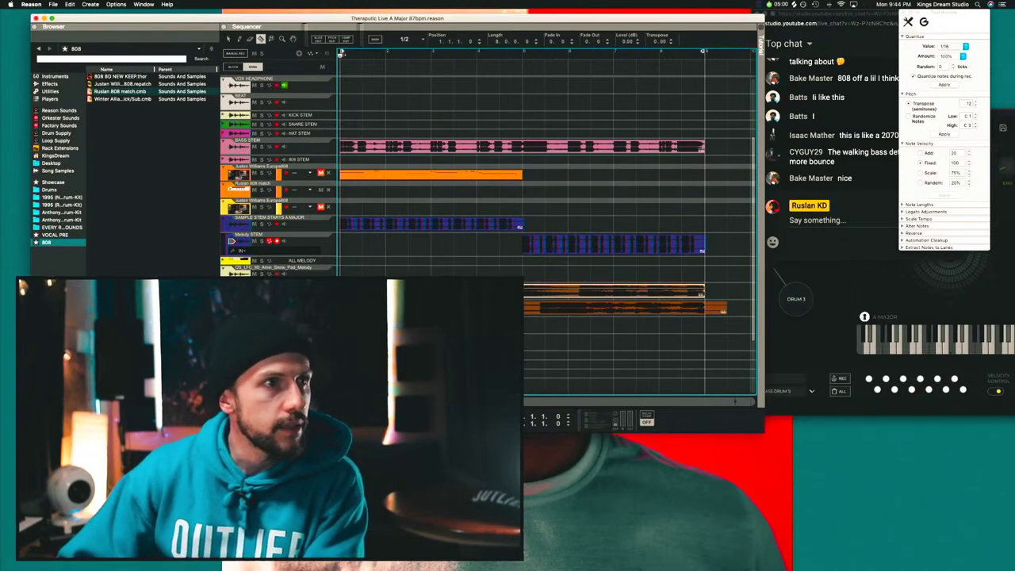
pyautogui.press('Escape')
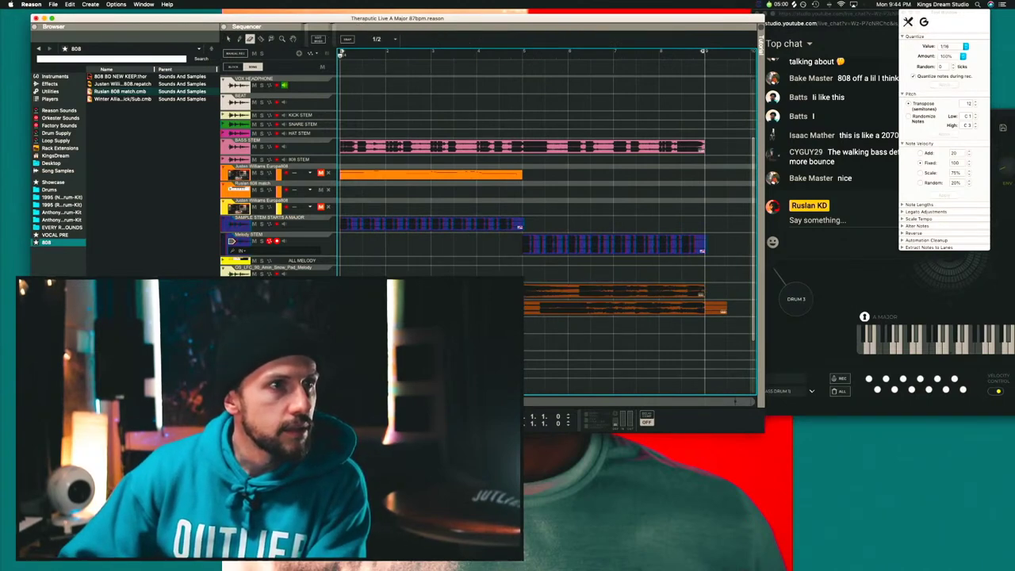
pyautogui.press('e')
pyautogui.press('s')
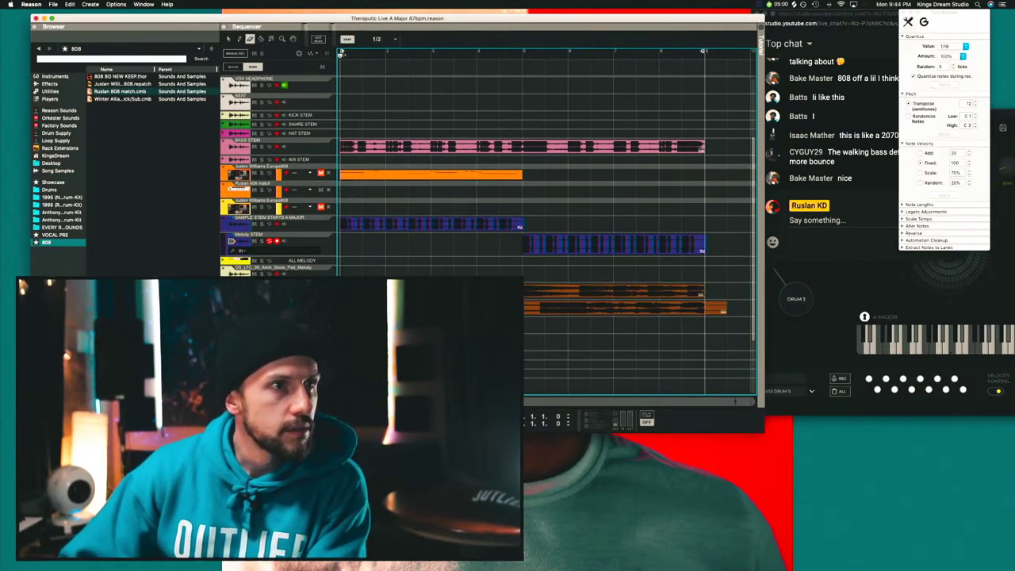
pyautogui.press('space')
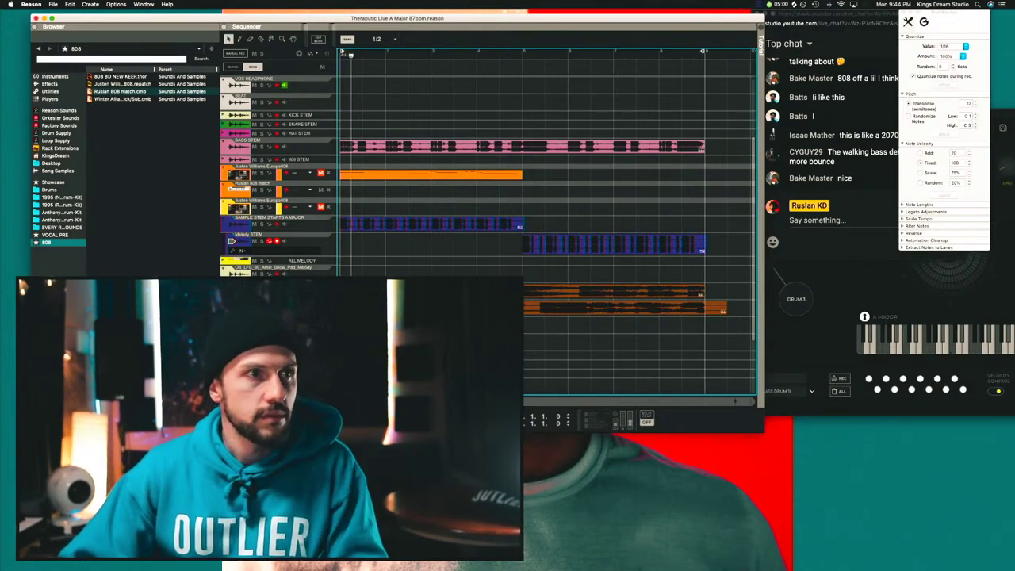
# Split the Lead STEM audio clip at bar 4.3 with the Razor tool and select the piece after the cut.
pyautogui.click(274, 288)
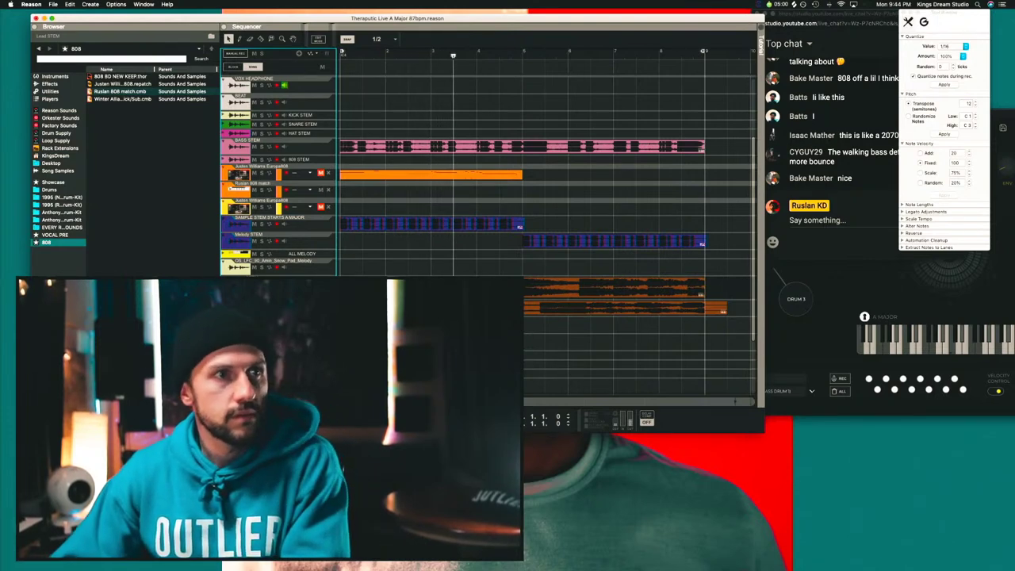
pyautogui.click(444, 307)
pyautogui.click(508, 291)
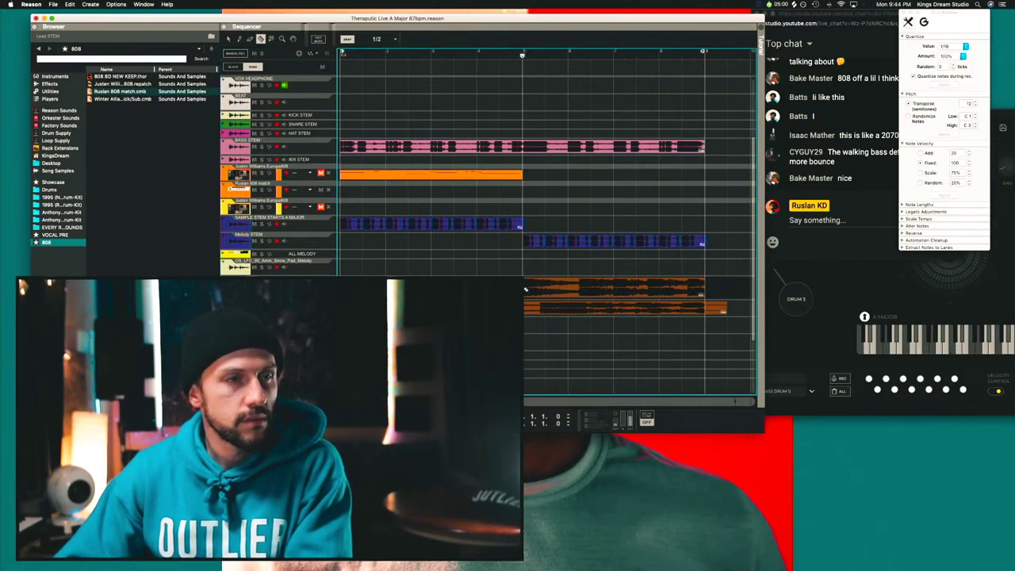
pyautogui.click(602, 283)
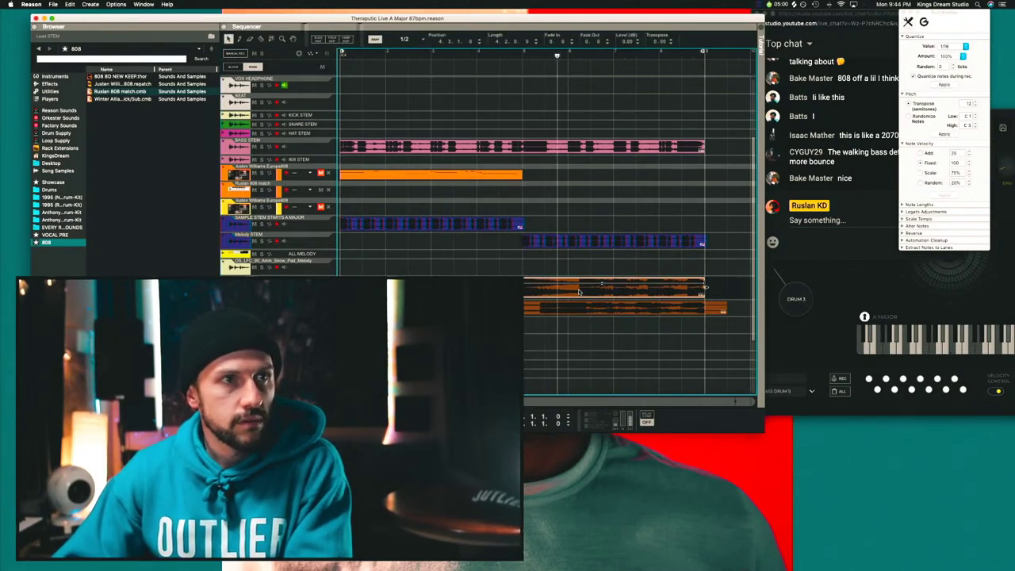
# Select the Lead STEM clip pieces, set their transpose to -12 and play the result.
pyautogui.press('Escape')
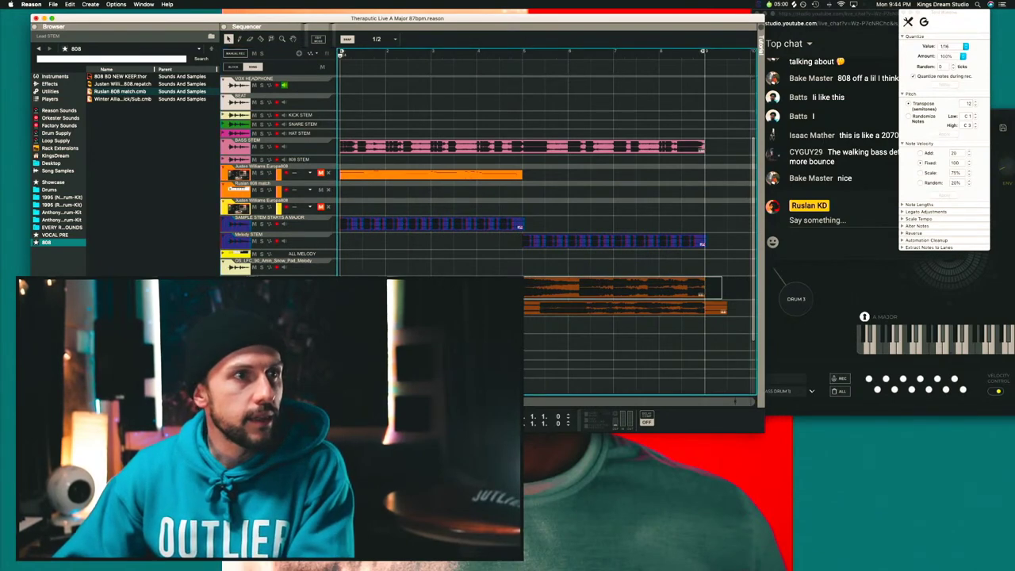
pyautogui.click(704, 288)
pyautogui.doubleClick(653, 43)
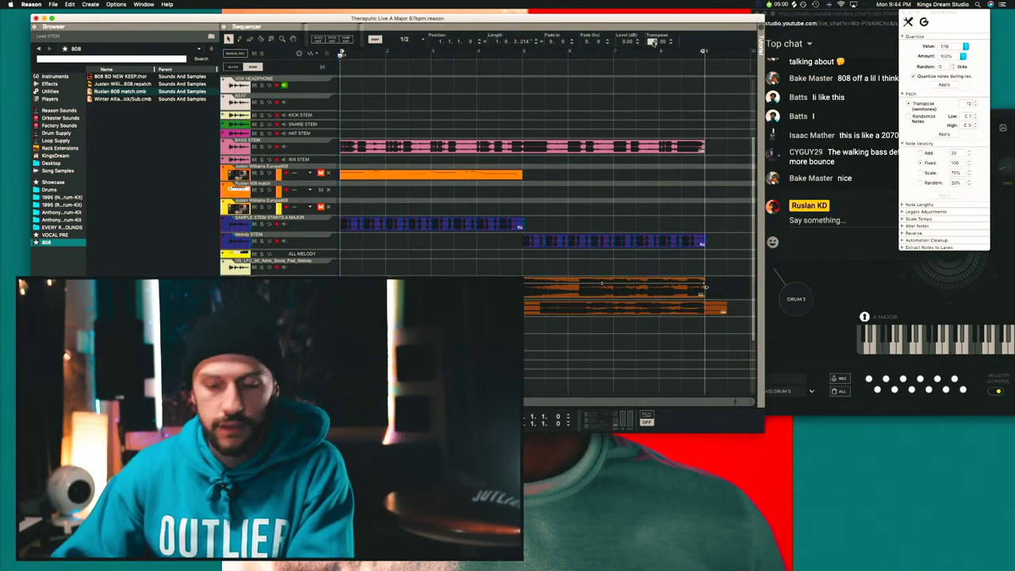
pyautogui.write('-12')
pyautogui.press('Return')
pyautogui.press('space')
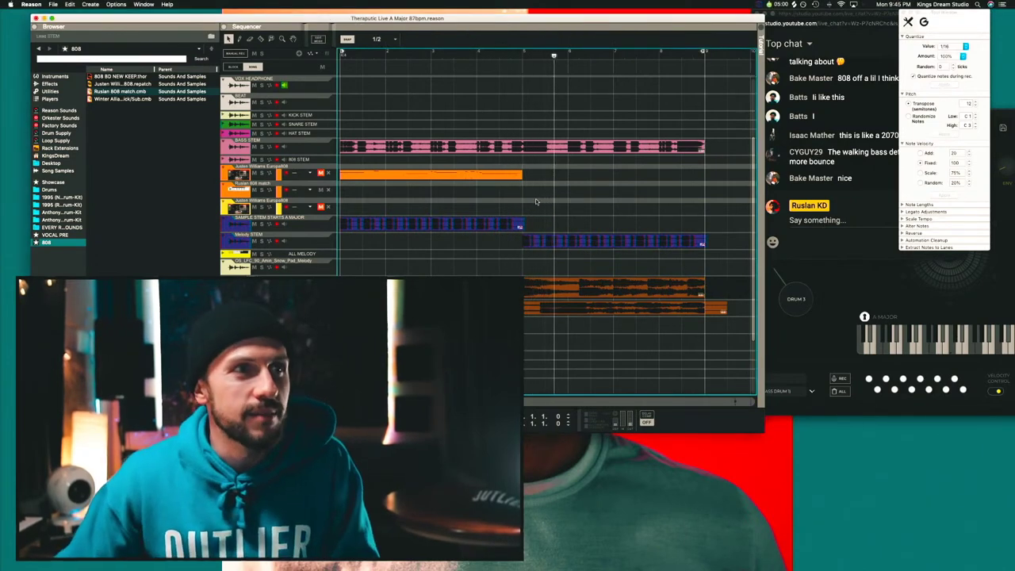
# Duplicate the bass, 808, sample, melody and lead clips from bars 1–9 to bars 9–17 and save the song.
pyautogui.scroll(-8, 537, 202)
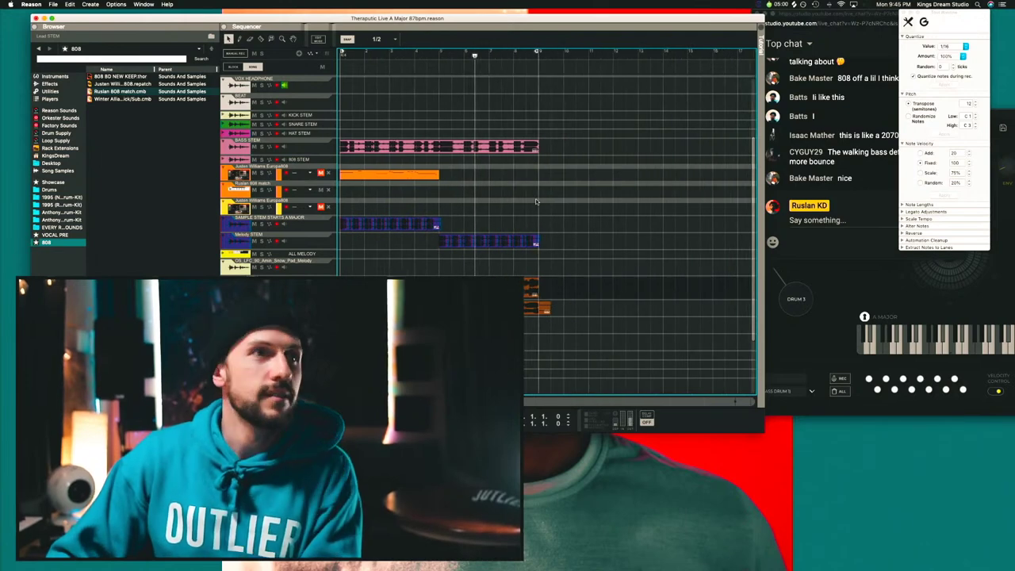
pyautogui.moveTo(596, 139); pyautogui.dragTo(372, 274)
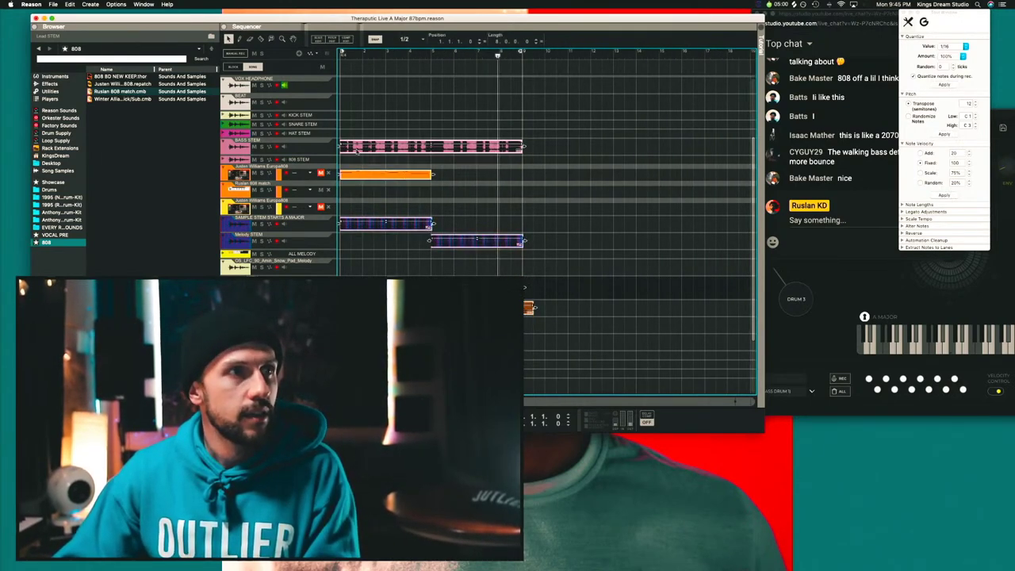
pyautogui.press('super+d')
pyautogui.moveTo(541, 149)
pyautogui.mouseDown()
pyautogui.moveTo(553, 149)
pyautogui.moveTo(541, 147)
pyautogui.mouseUp()
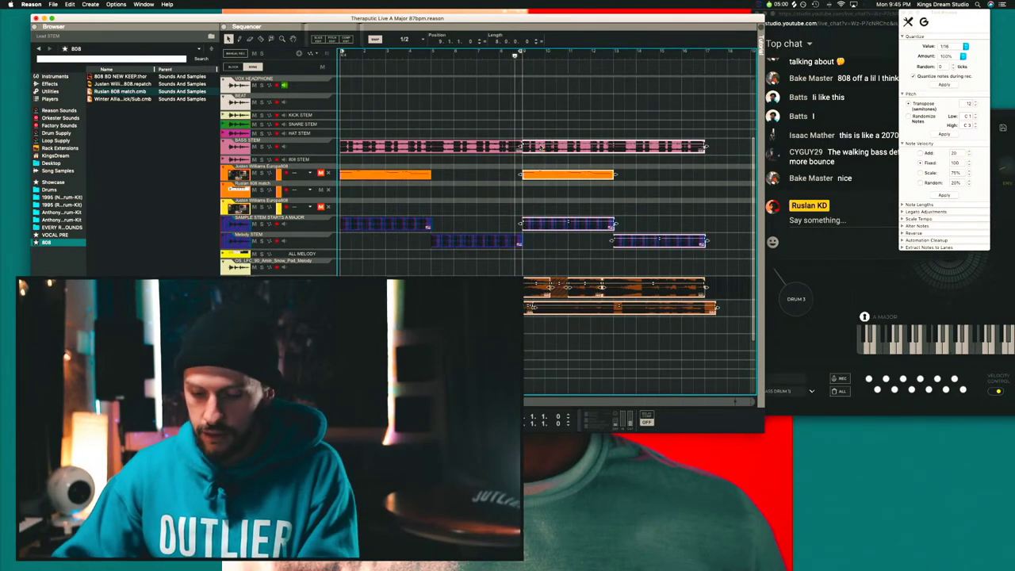
pyautogui.press('super+s')
# Deselect the duplicated clips, play the arrangement from the start and switch to the YouTube live chat.
pyautogui.scroll(-4, 541, 146)
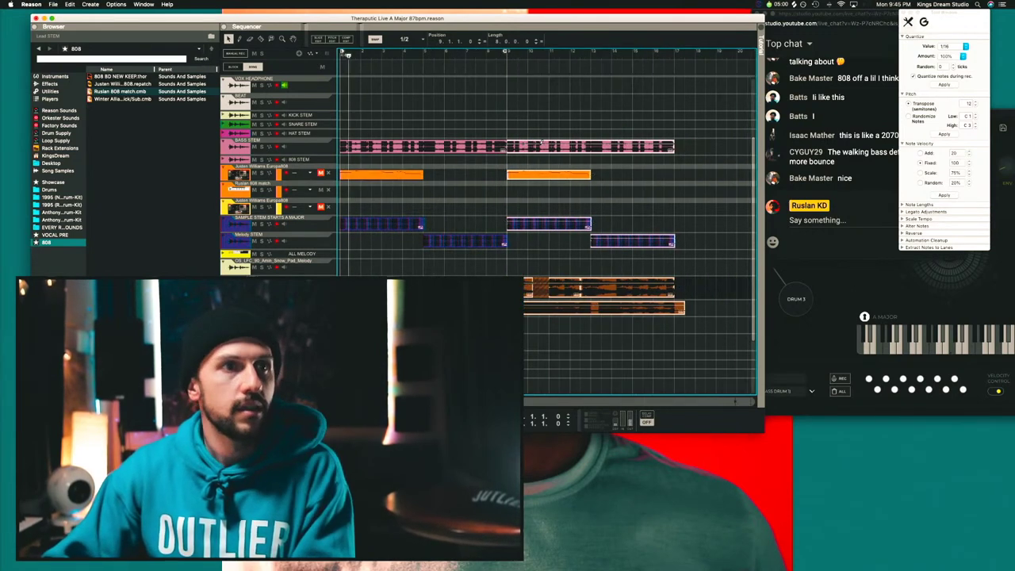
pyautogui.scroll(-1, 541, 146)
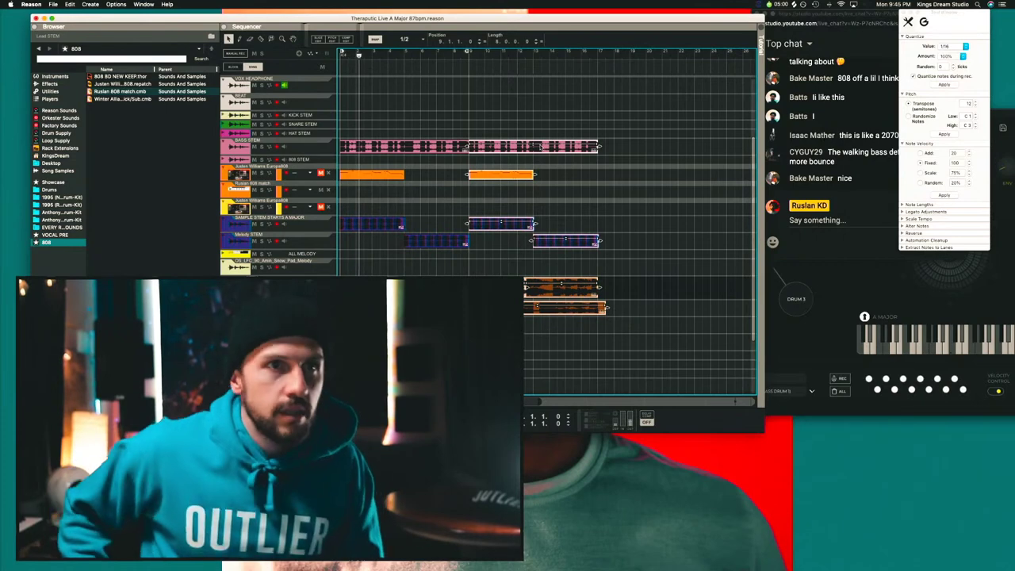
pyautogui.click(405, 201)
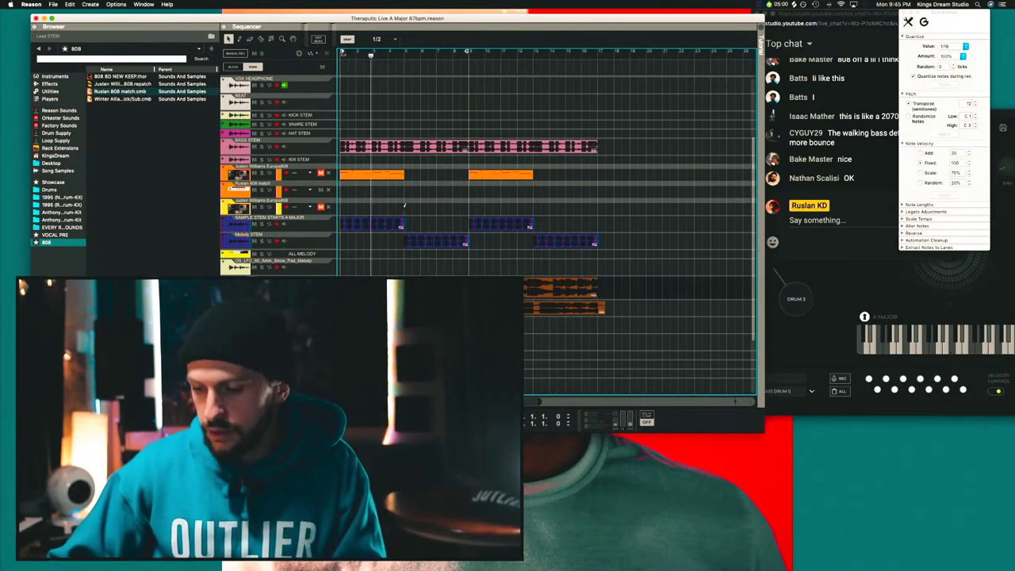
pyautogui.scroll(-2, 405, 202)
pyautogui.scroll(-1, 404, 201)
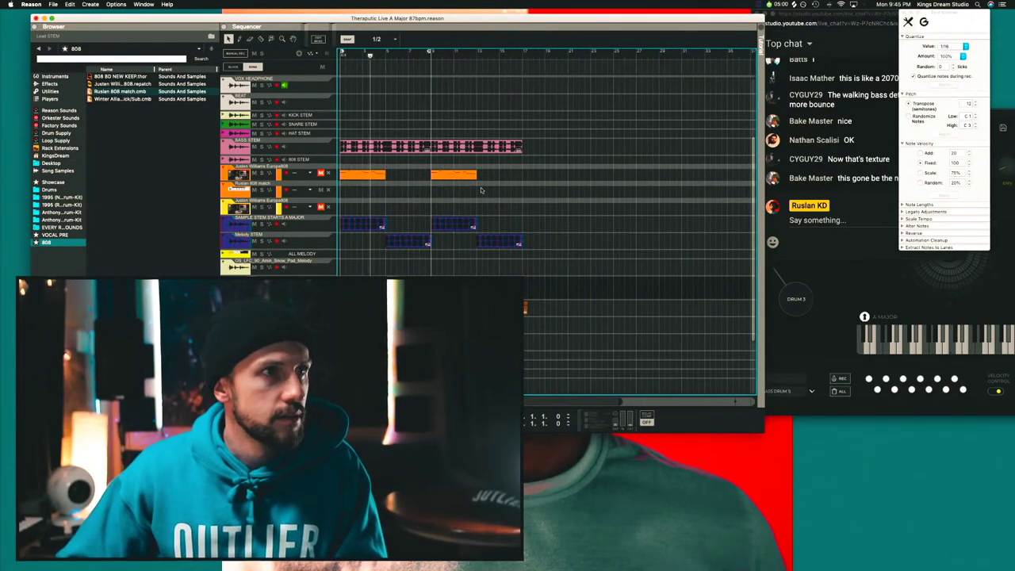
pyautogui.press('super+Tab')
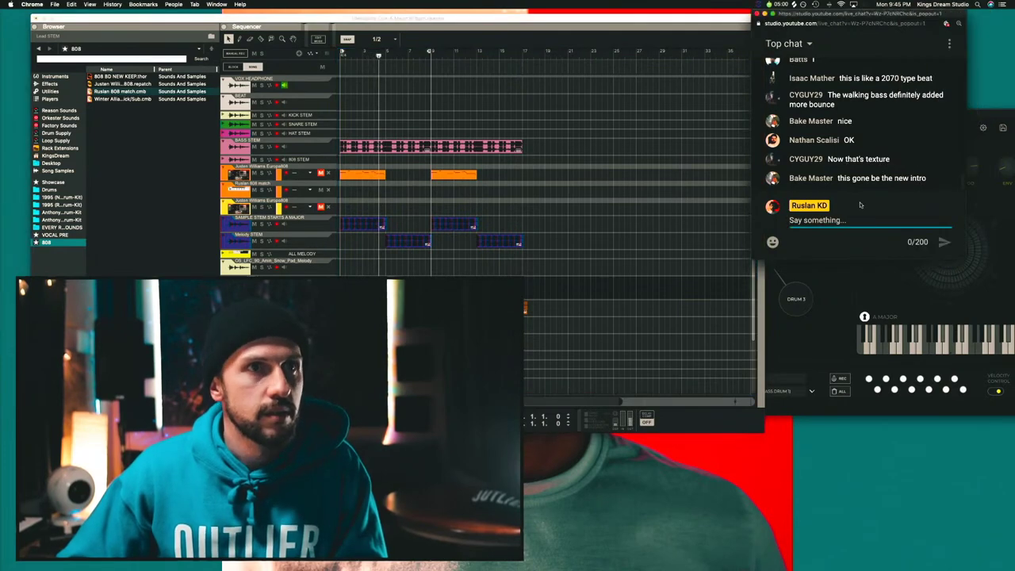
# Switch to Reason, duplicate the Kong drum clips to fill bars 9–17 on all three lanes, and return to the live chat.
pyautogui.press('super+Tab')
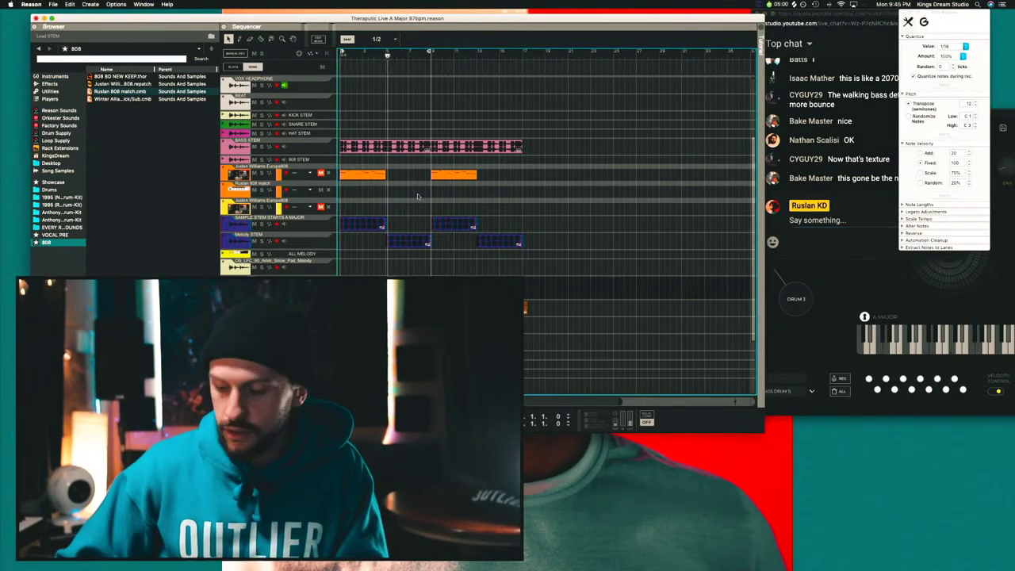
pyautogui.scroll(-1, 419, 191)
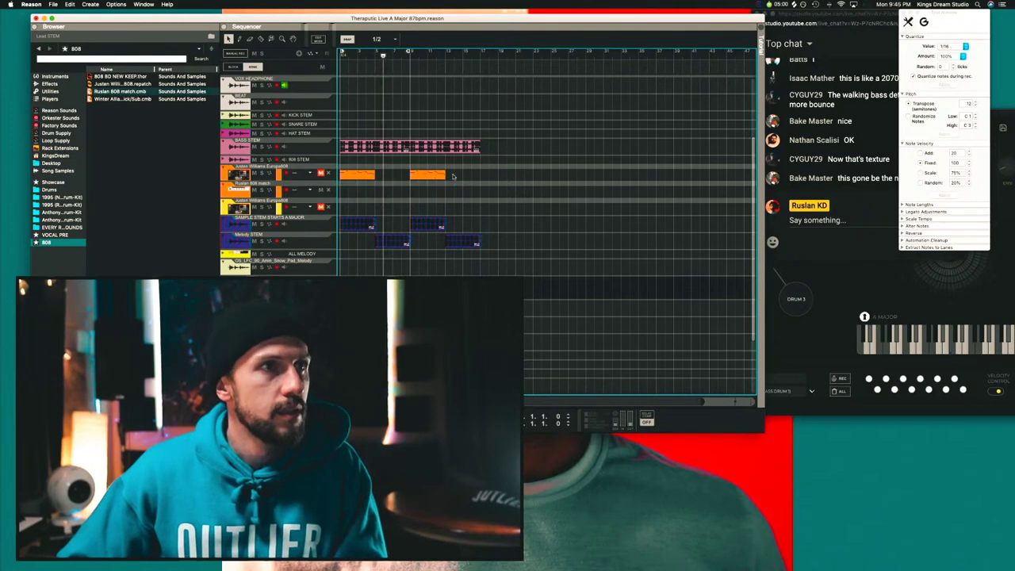
pyautogui.scroll(-1, 436, 184)
pyautogui.scroll(2, 454, 176)
pyautogui.scroll(2, 454, 176)
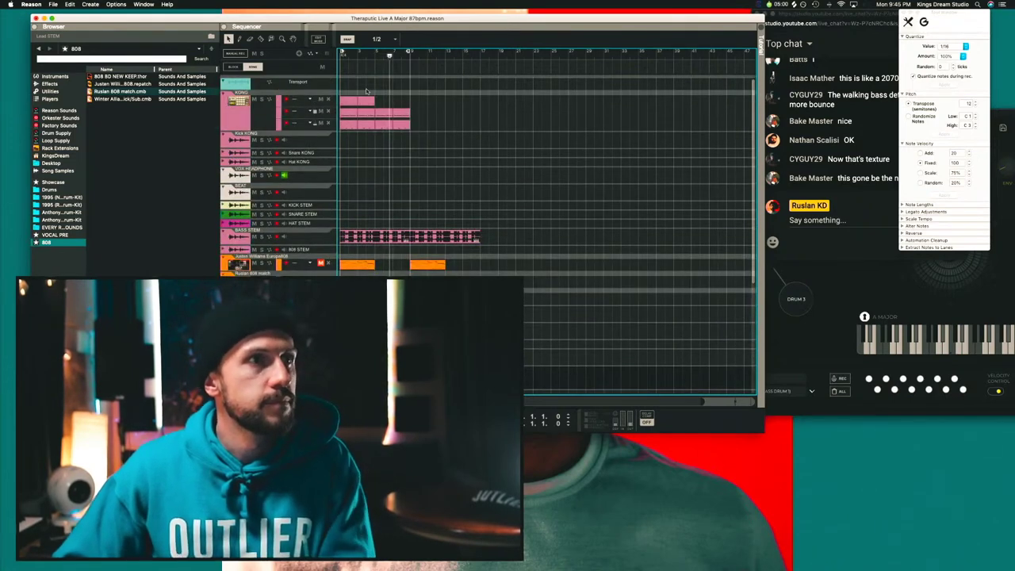
pyautogui.moveTo(346, 117); pyautogui.dragTo(454, 131)
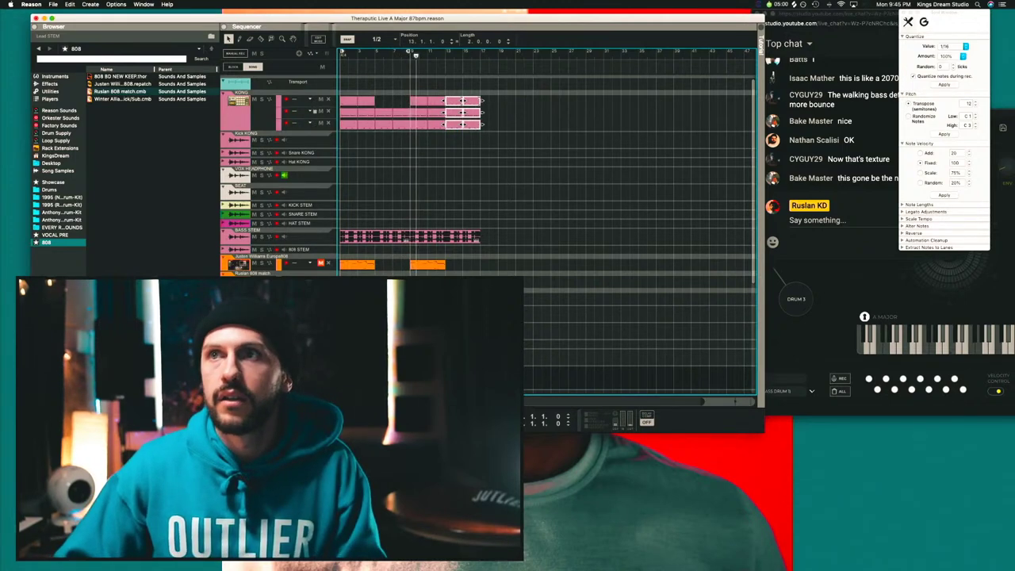
pyautogui.click(817, 219)
pyautogui.press('space')
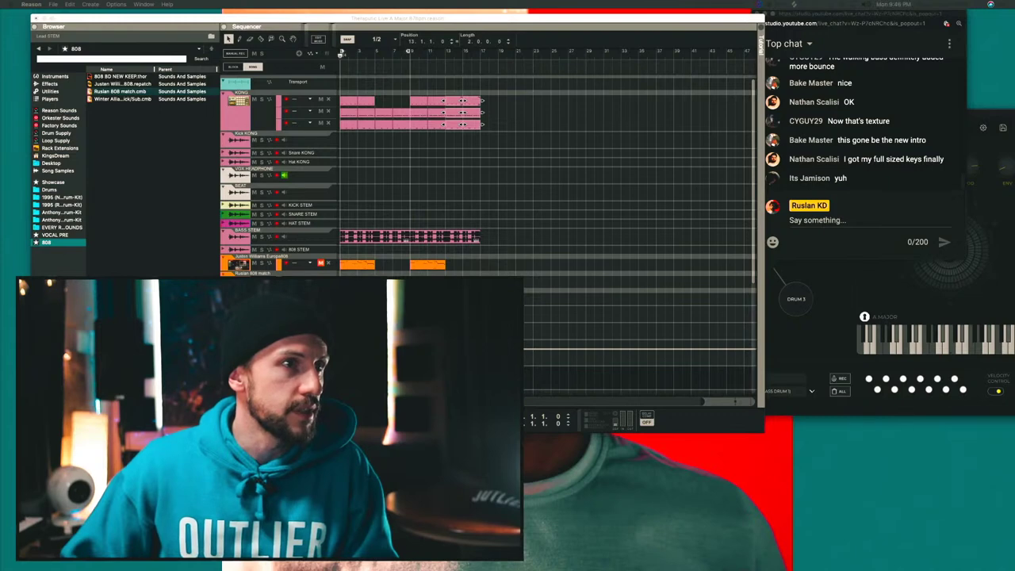
# Create a dub track for Lead STEM and move the Decap YEAH_Shout clip onto it at bar 9.
pyautogui.scroll(-5, 428, 174)
pyautogui.click(425, 172)
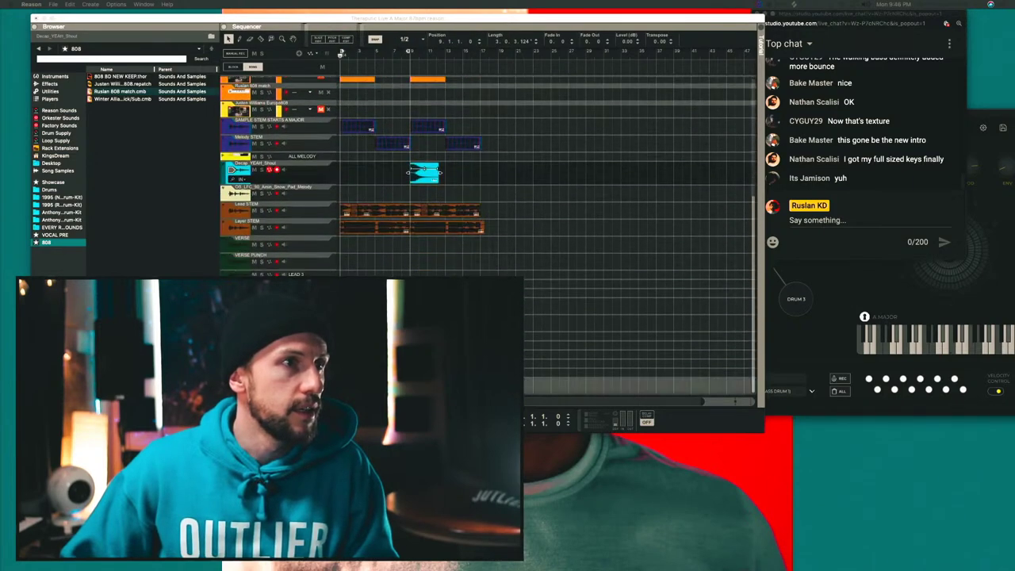
pyautogui.scroll(3, 389, 238)
pyautogui.click(324, 257)
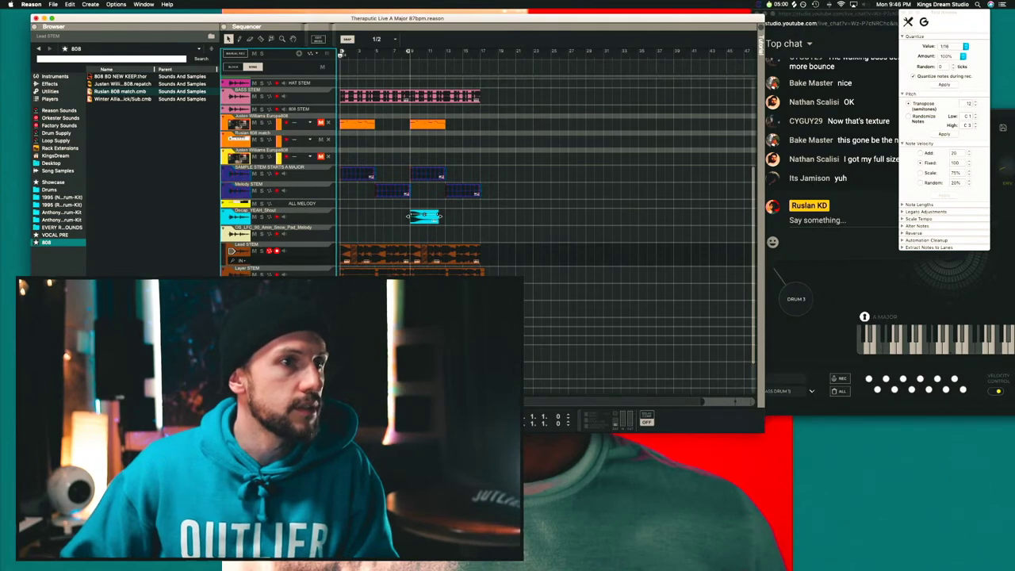
pyautogui.press('super+d')
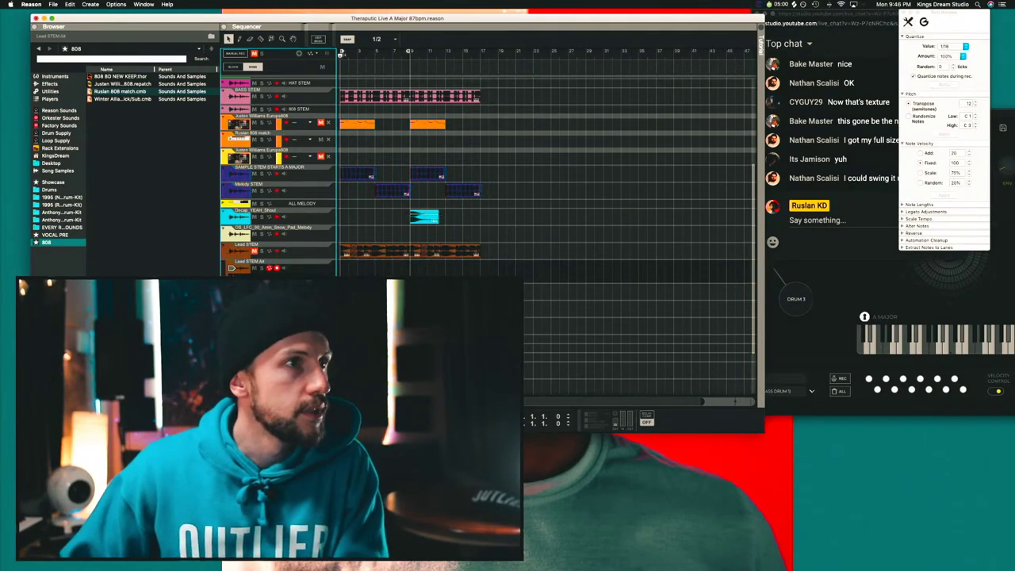
pyautogui.press('super+z')
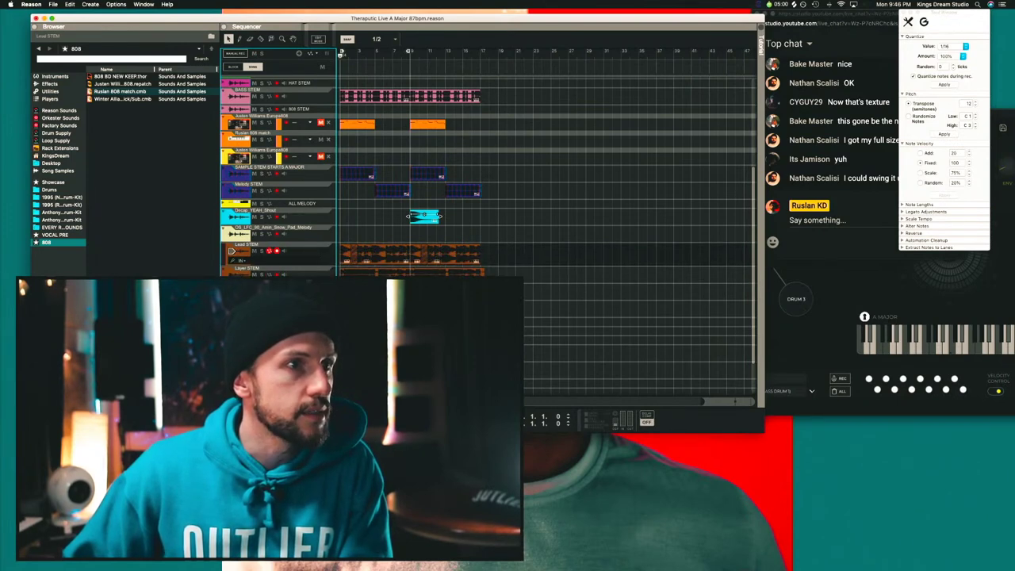
pyautogui.moveTo(424, 215); pyautogui.dragTo(424, 267)
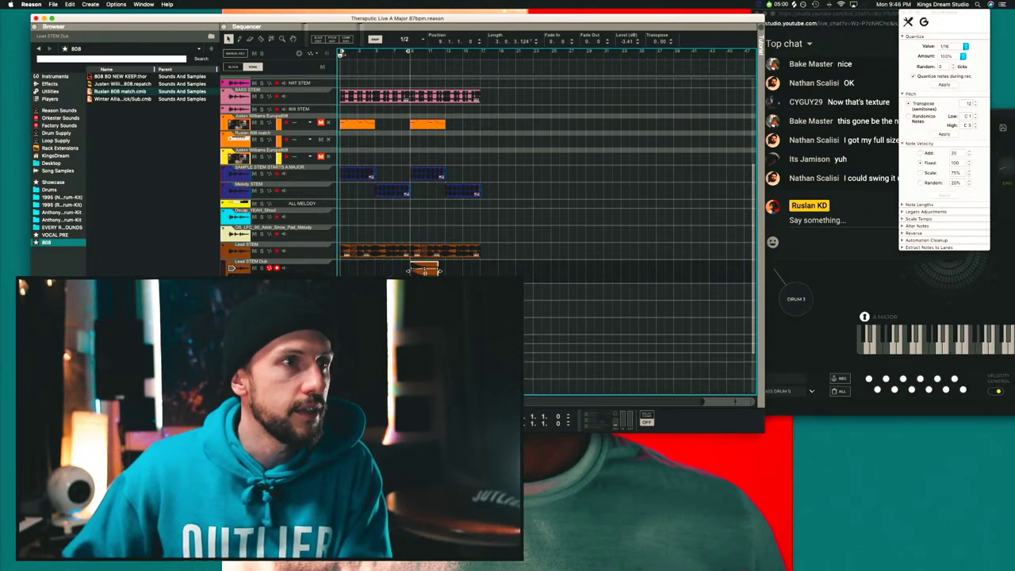
# Add the short sound clip to the Lead STEM Dub track and place it at bar 8.3, before the long clip.
pyautogui.click(812, 193)
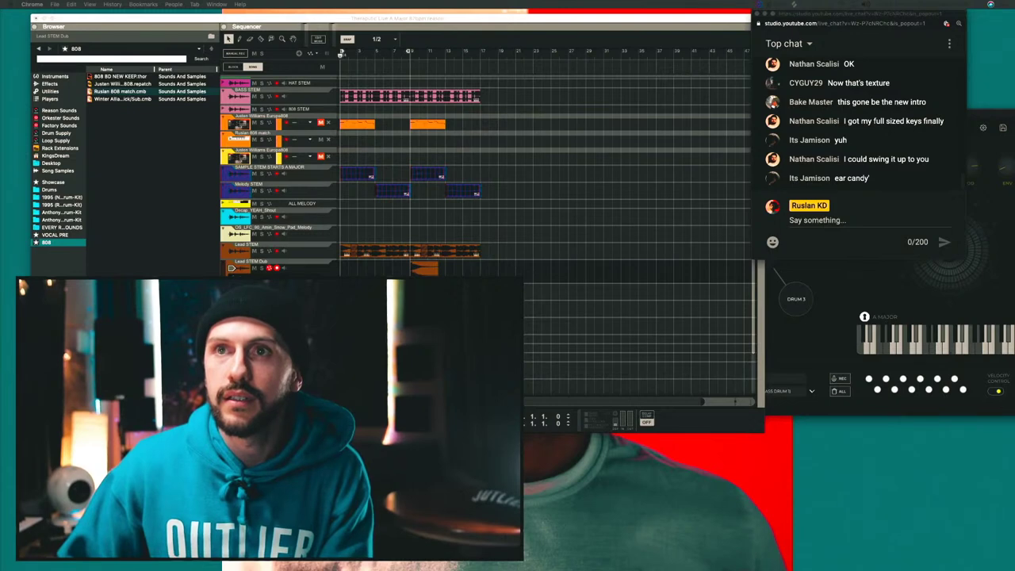
pyautogui.moveTo(1014, 80); pyautogui.dragTo(443, 270)
pyautogui.click(442, 271)
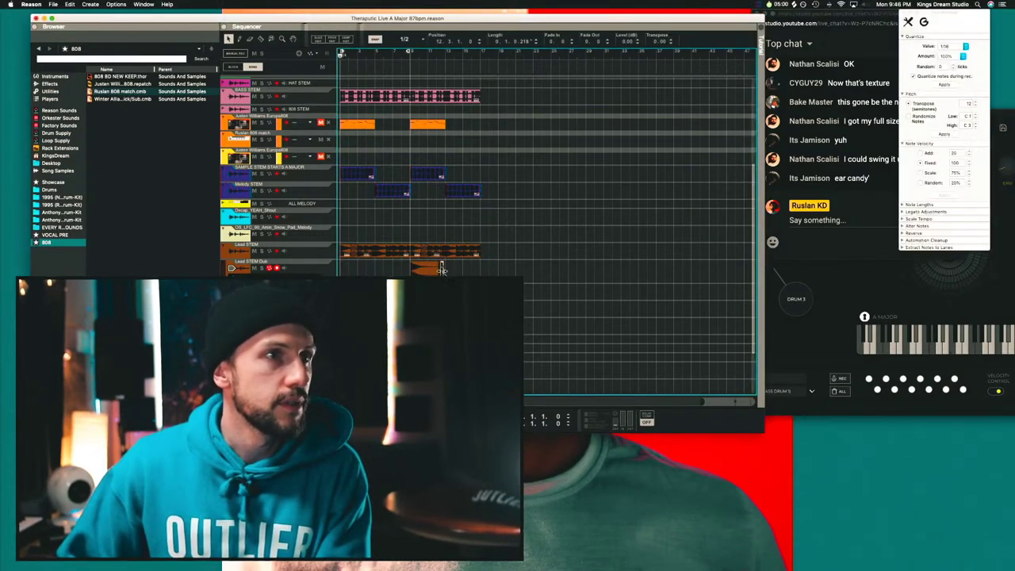
pyautogui.press('h')
pyautogui.press('h')
pyautogui.press('h')
pyautogui.press('h')
pyautogui.press('h')
pyautogui.press('h')
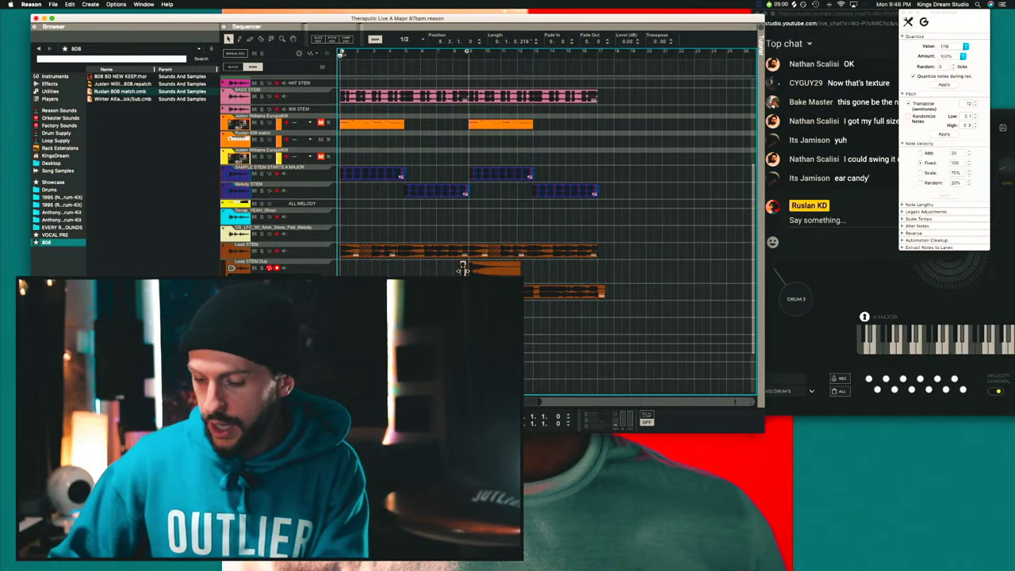
pyautogui.scroll(5, 464, 271)
pyautogui.scroll(1, 466, 272)
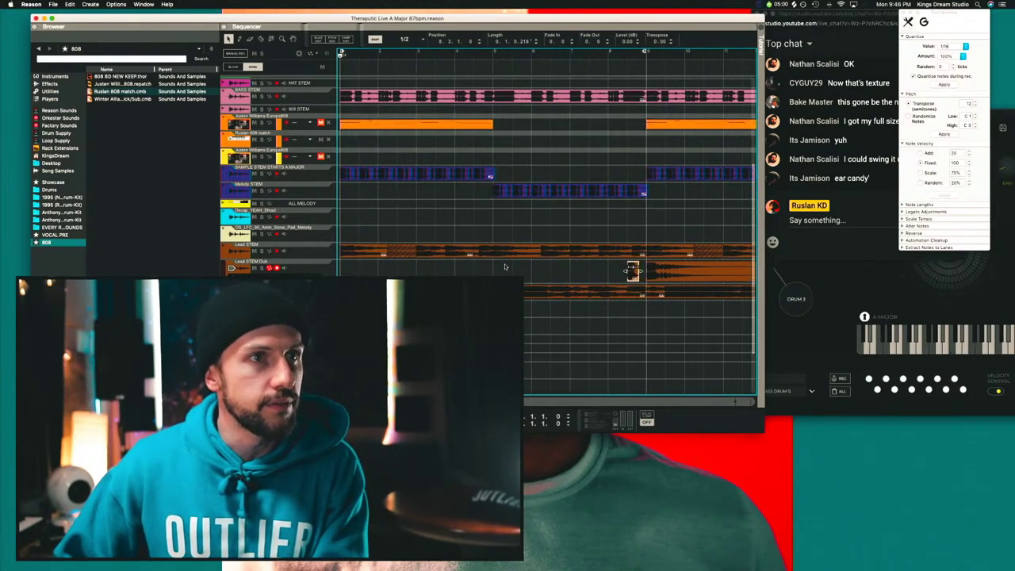
# Set the snap value to 1/8 and shift the short Lead STEM Dub clip so it ends at bar 9.
pyautogui.click(415, 42)
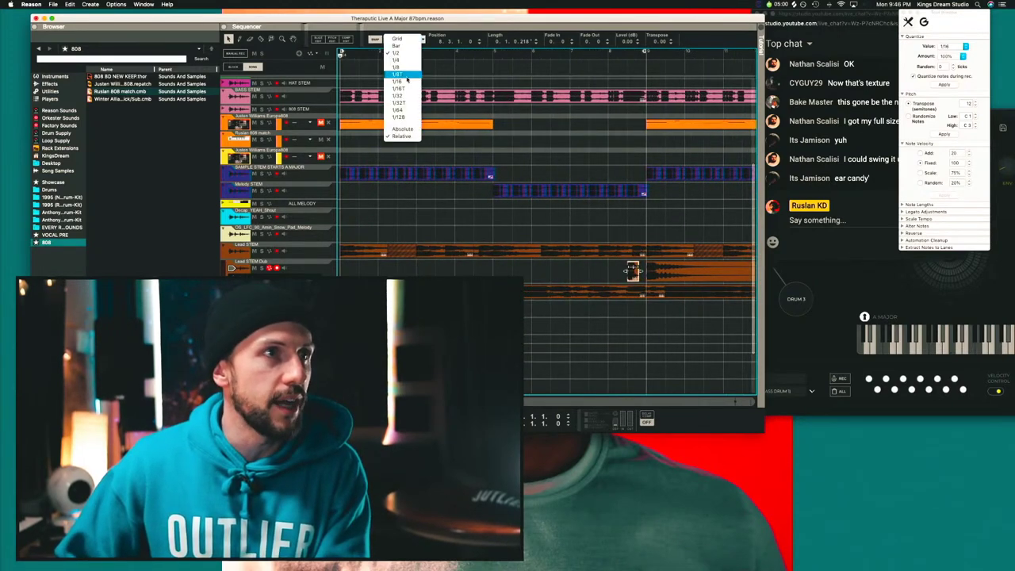
pyautogui.click(408, 70)
pyautogui.moveTo(633, 276); pyautogui.dragTo(641, 276)
pyautogui.click(593, 273)
# Draw an automation clip below the short Lead STEM Dub clip at bar 8.3.3 and open it to add an automation point.
pyautogui.click(315, 272)
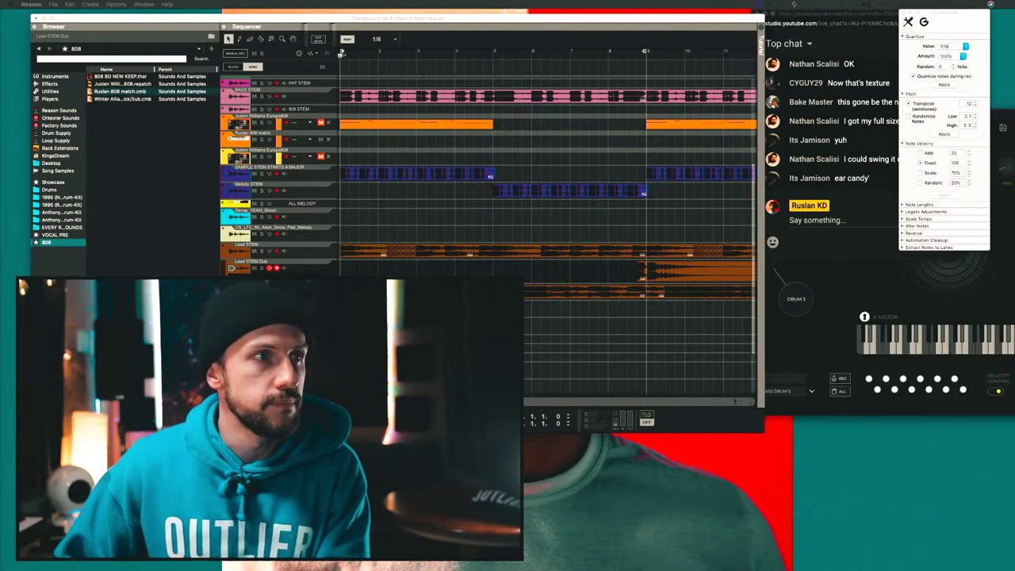
pyautogui.click(316, 272)
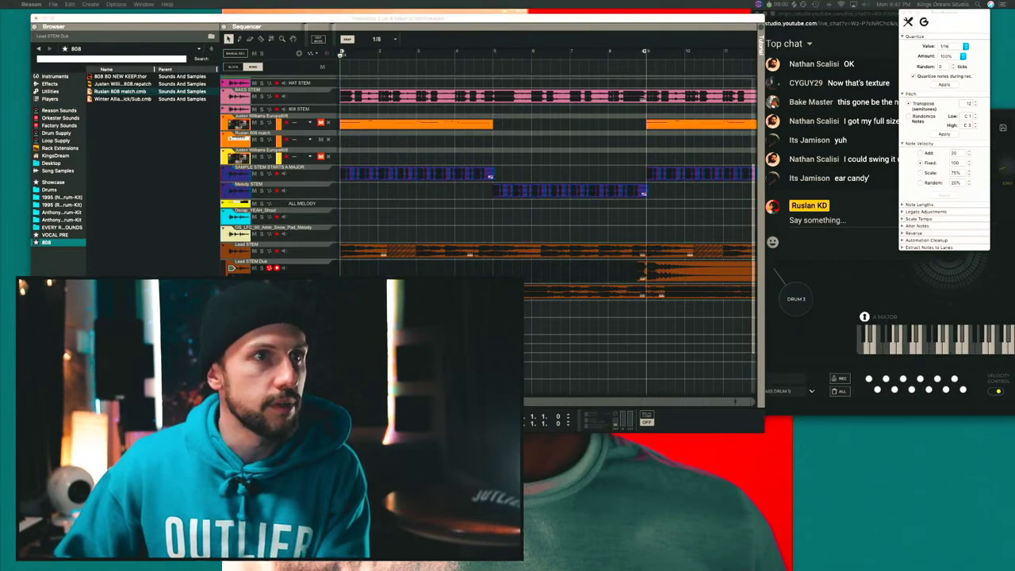
pyautogui.click(639, 288)
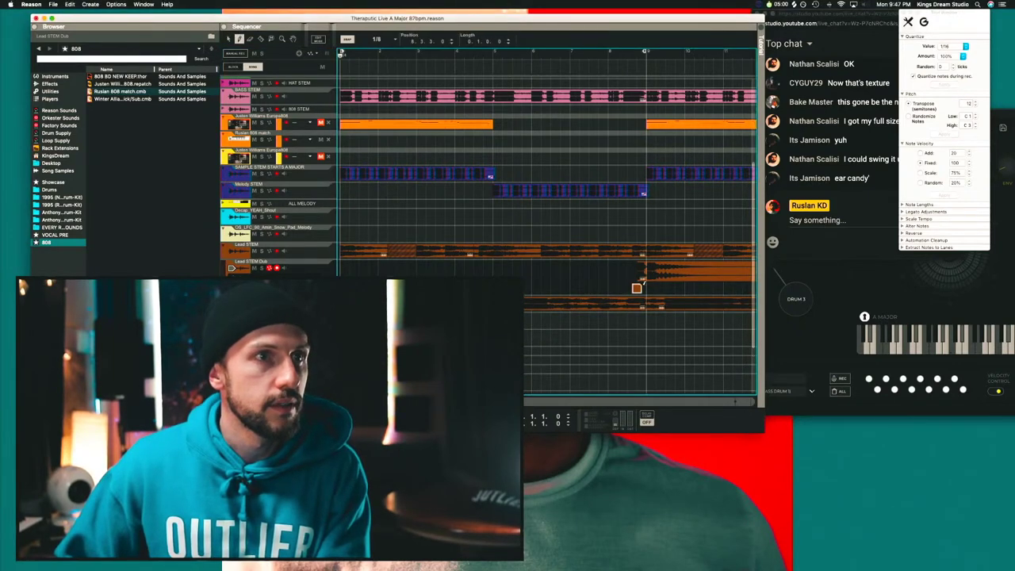
pyautogui.doubleClick(641, 289)
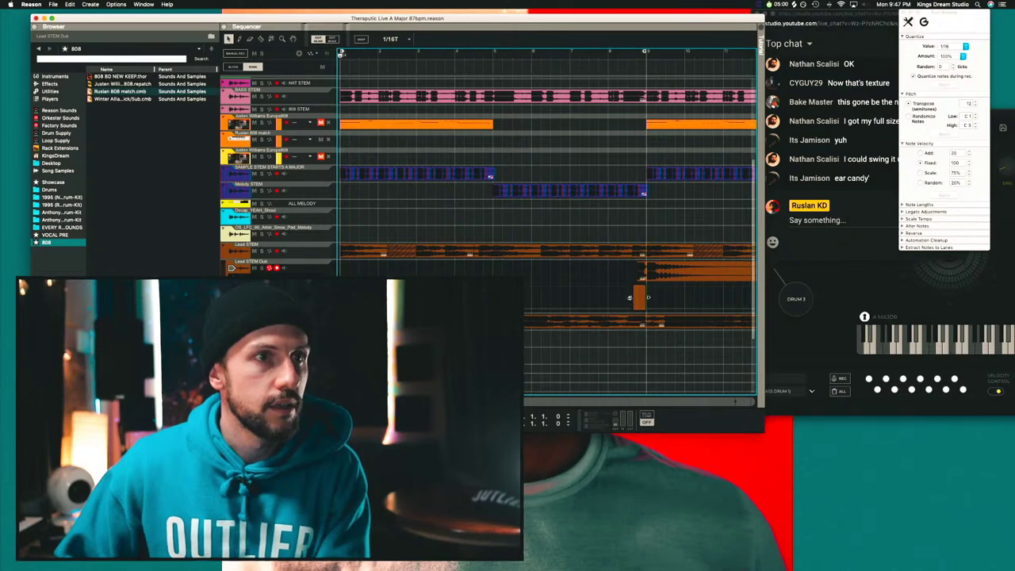
pyautogui.click(634, 289)
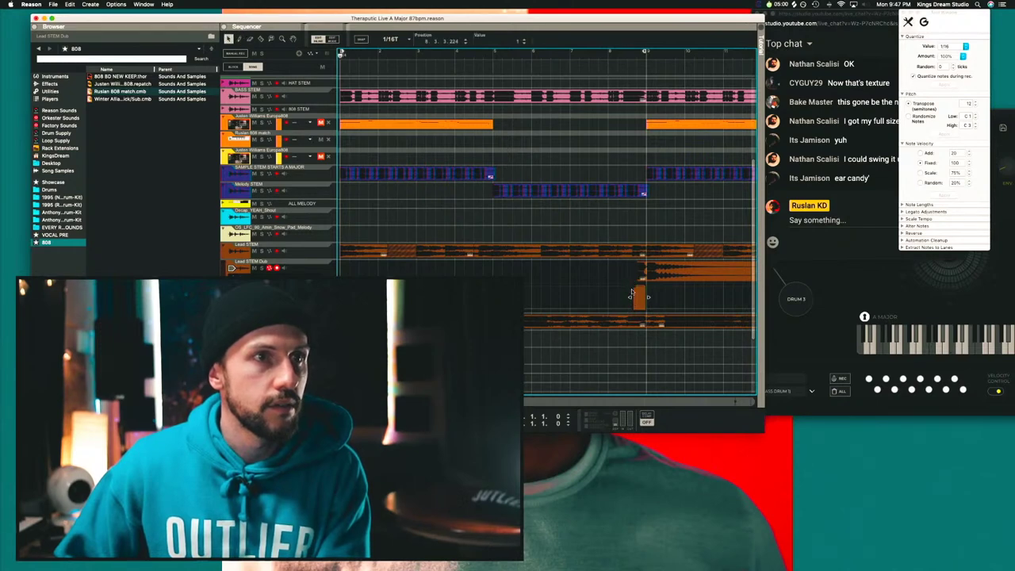
# Check the transition into bar 9 with the song position, close the automation clip and switch to the live chat.
pyautogui.moveTo(637, 56); pyautogui.dragTo(633, 56)
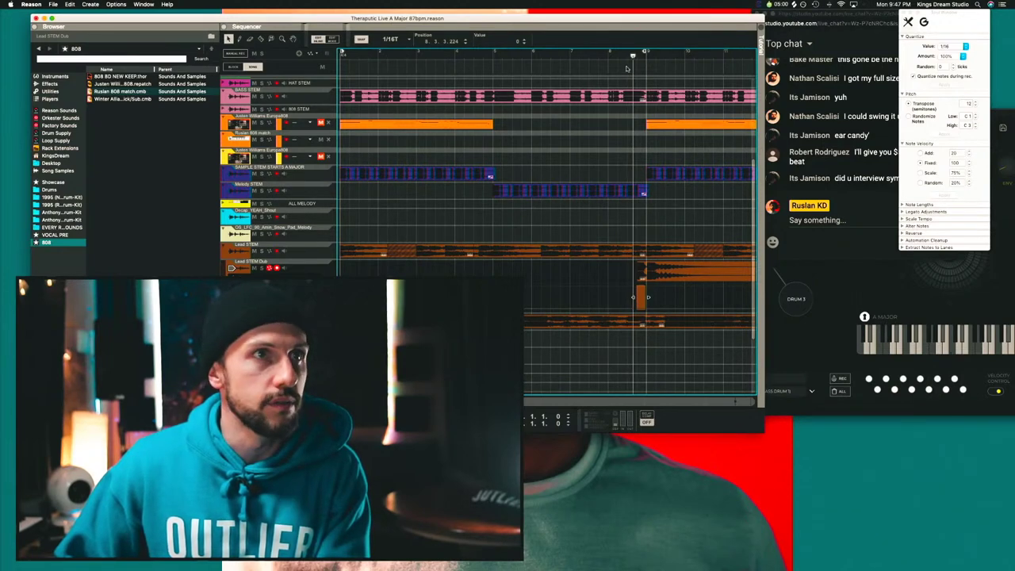
pyautogui.moveTo(632, 56); pyautogui.dragTo(642, 56)
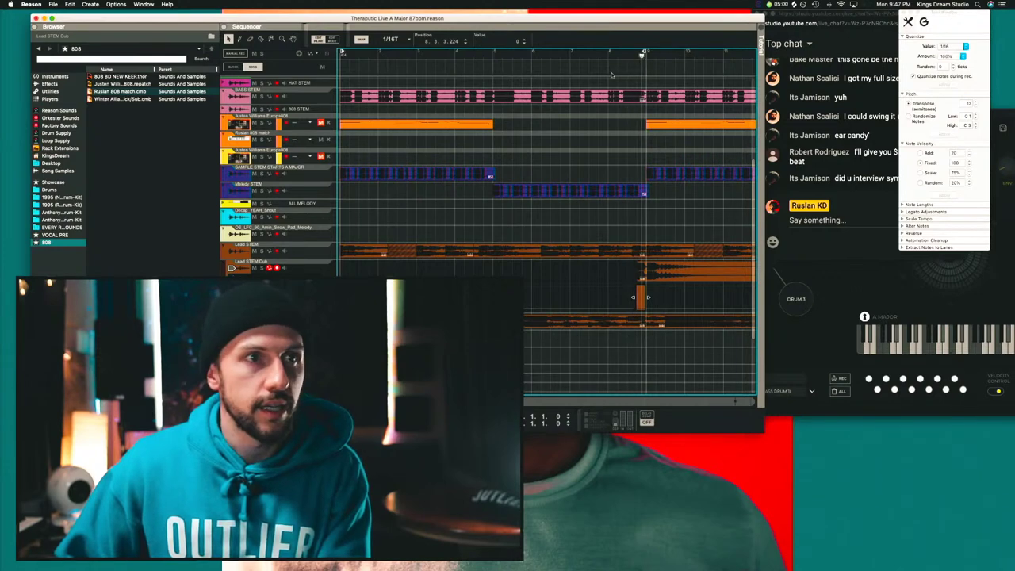
pyautogui.press('Delete')
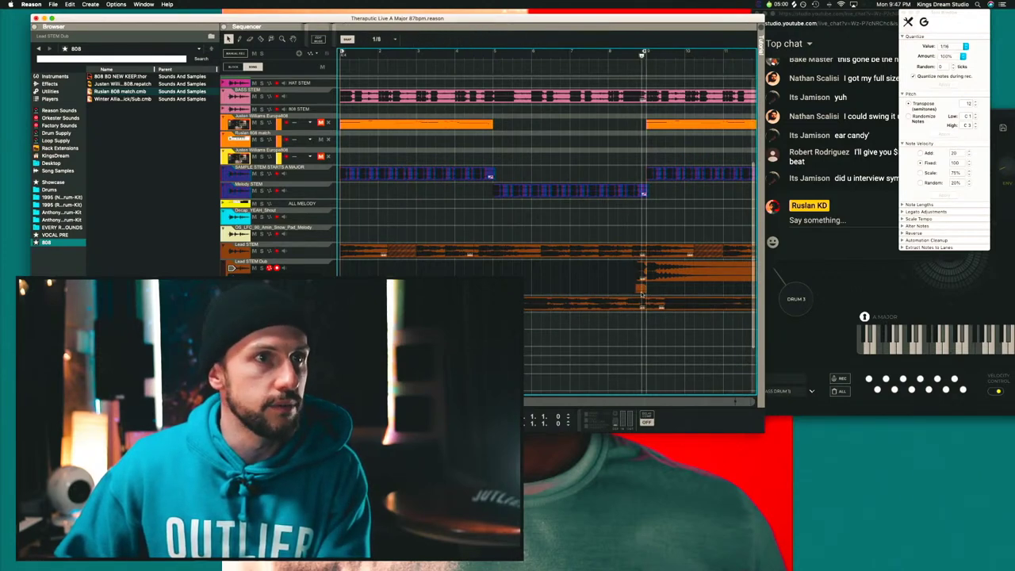
pyautogui.press('super+z')
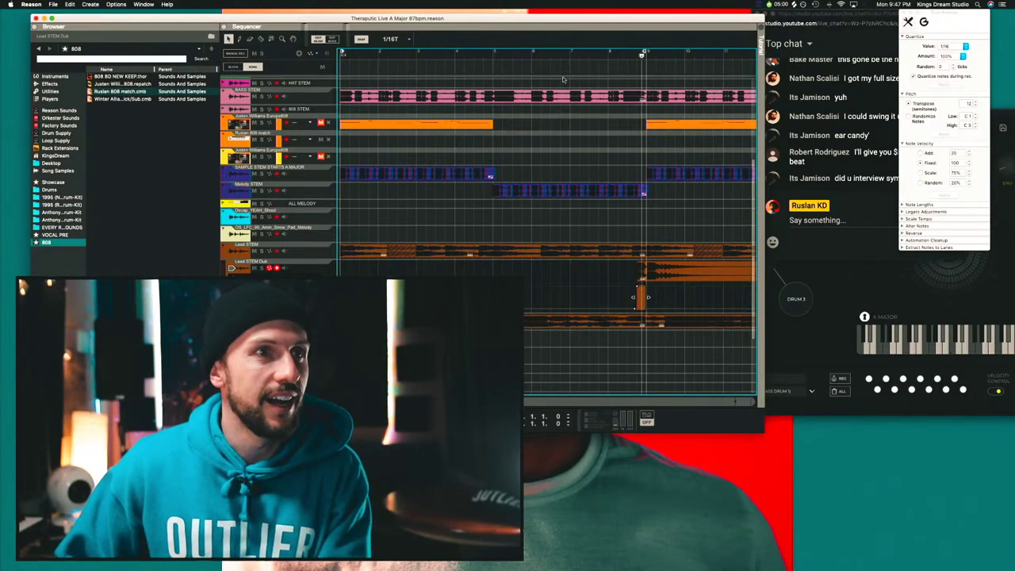
pyautogui.click(420, 67)
pyautogui.click(845, 222)
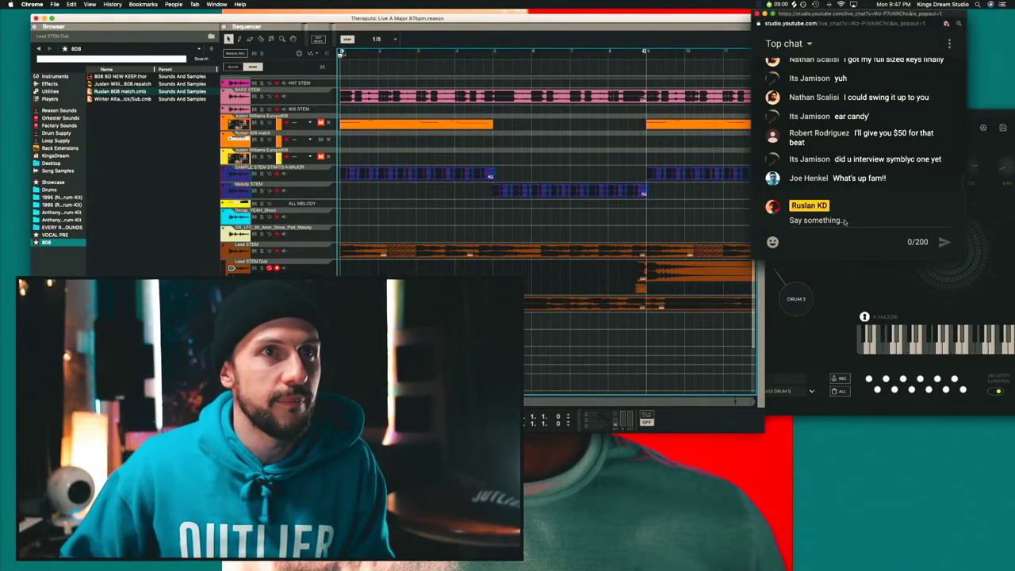
# Duplicate the long Lead STEM Dub clip from bar 9 to bar 11 and set the transpose of both clips to -4.
pyautogui.click(589, 276)
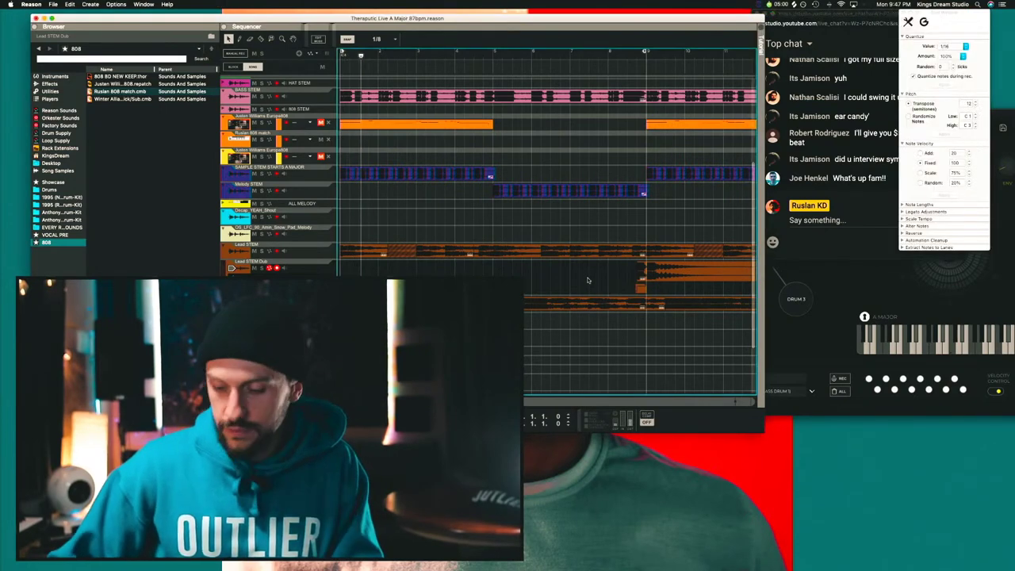
pyautogui.scroll(-1, 589, 275)
pyautogui.scroll(-3, 589, 276)
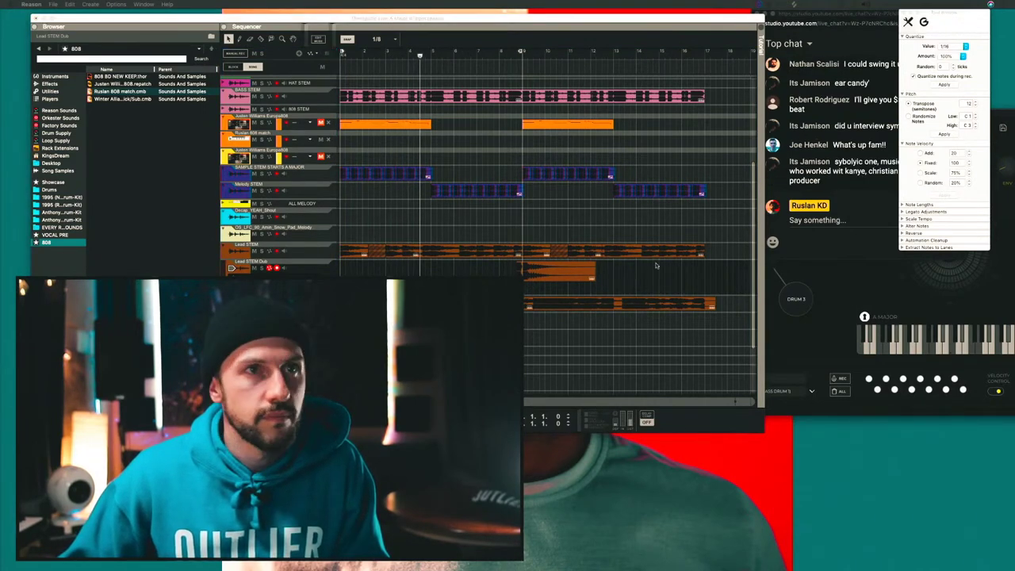
pyautogui.click(836, 179)
pyautogui.click(535, 280)
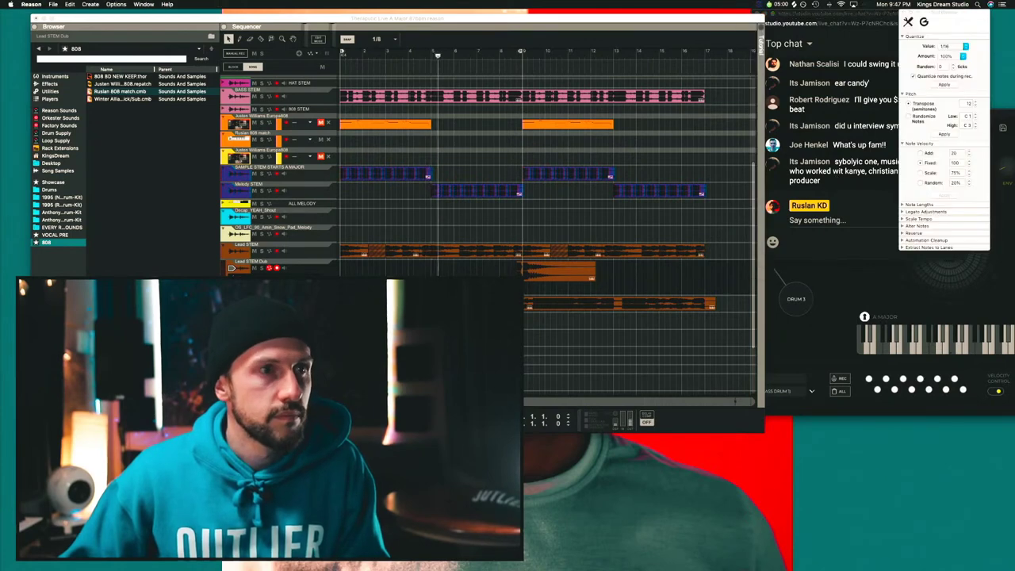
pyautogui.click(539, 278)
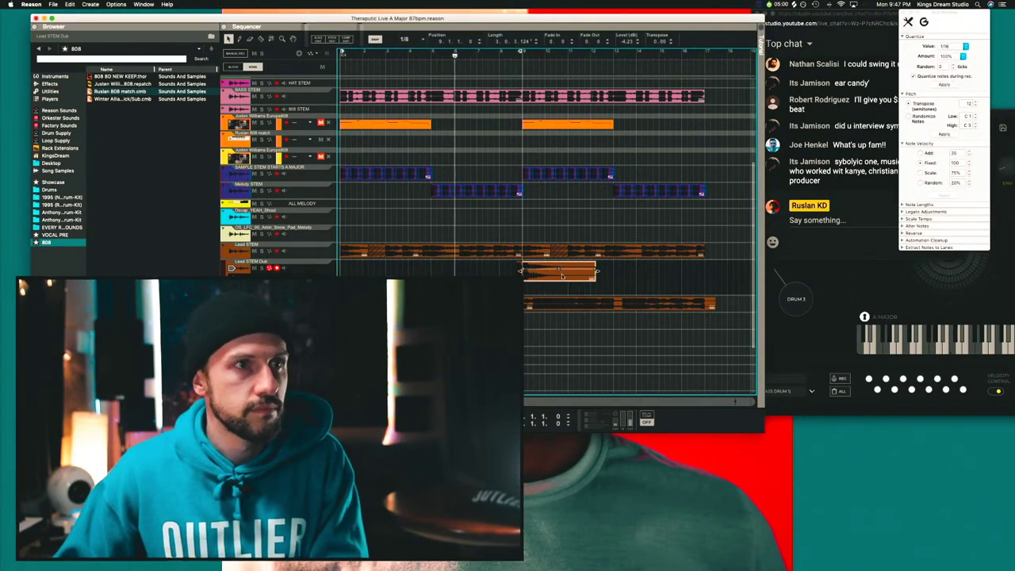
pyautogui.moveTo(551, 280); pyautogui.dragTo(595, 279)
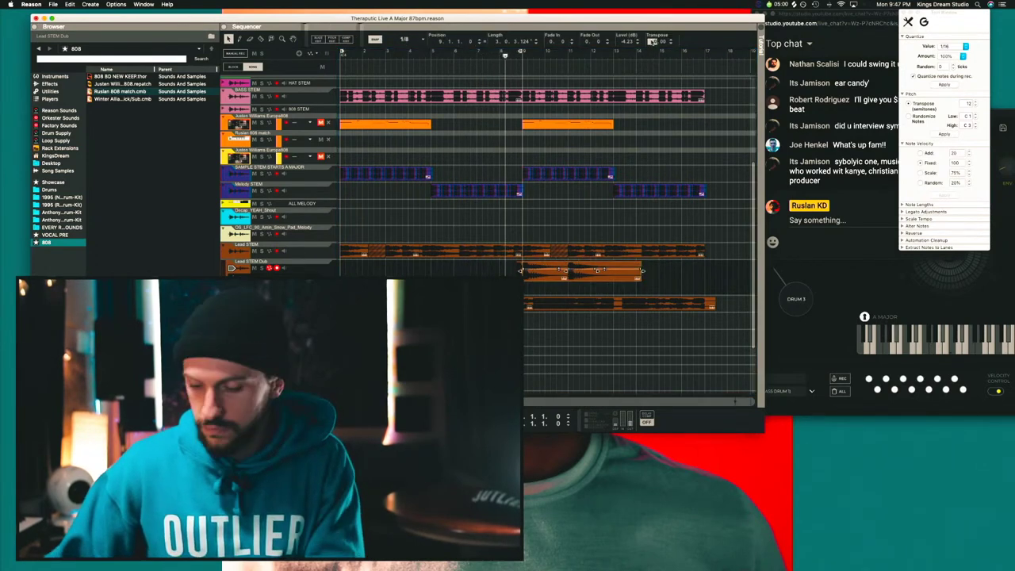
pyautogui.press('Return')
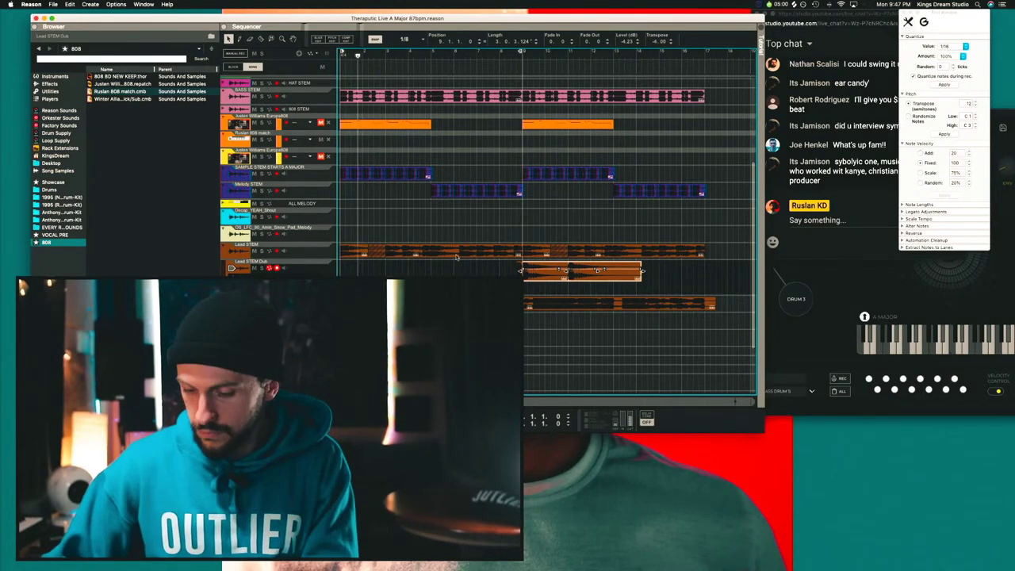
# Copy the transposed Lead STEM Dub clip to shortly before bar 5 and to bar 7, and play the arrangement.
pyautogui.scroll(-3, 456, 257)
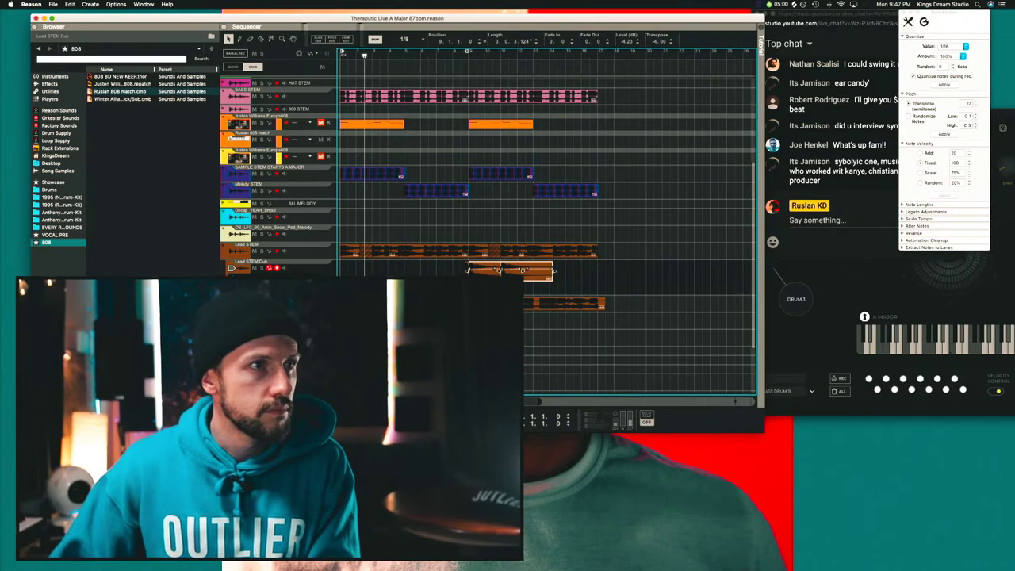
pyautogui.moveTo(490, 276); pyautogui.dragTo(418, 271)
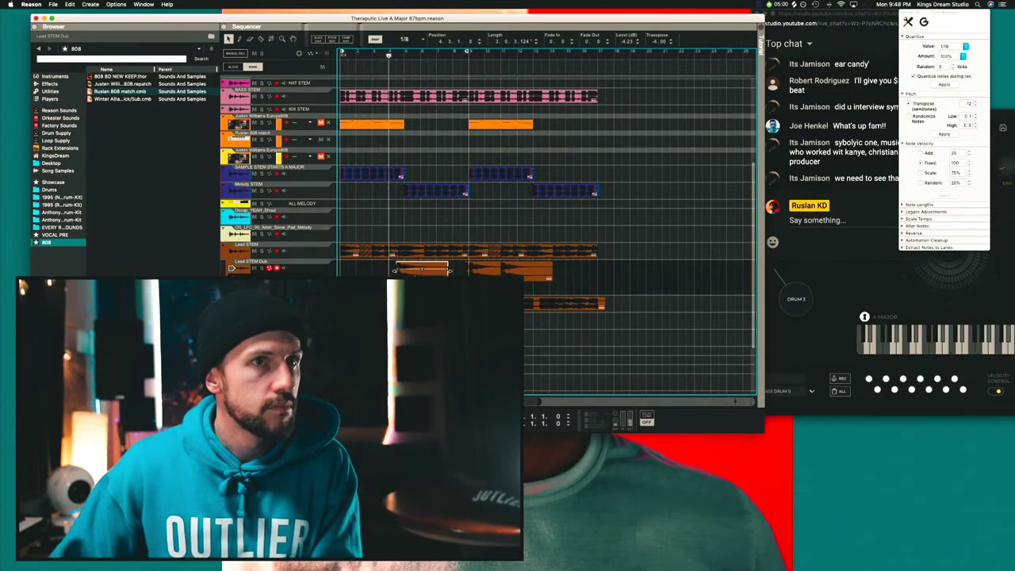
pyautogui.moveTo(414, 275); pyautogui.dragTo(445, 275)
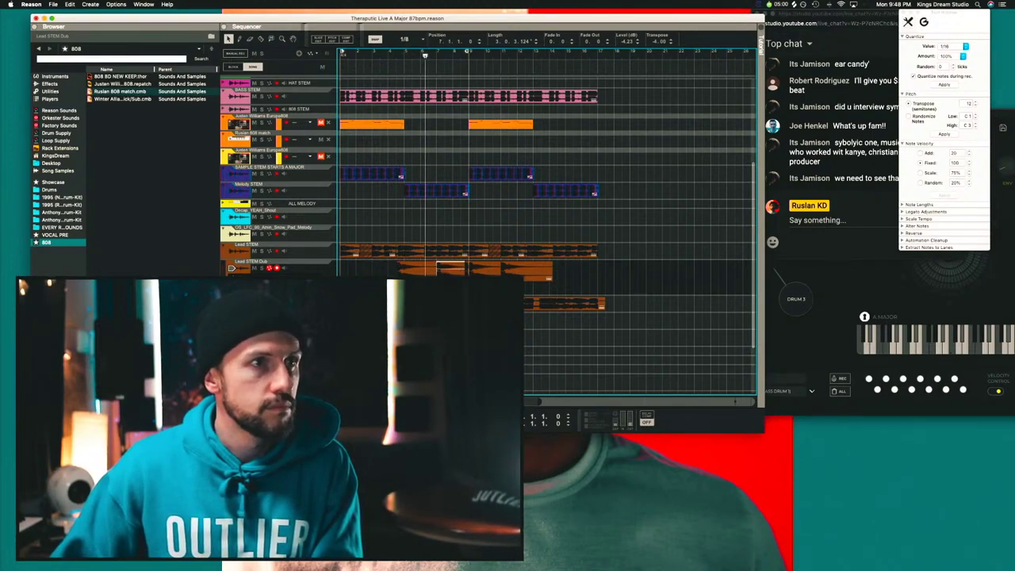
pyautogui.click(277, 279)
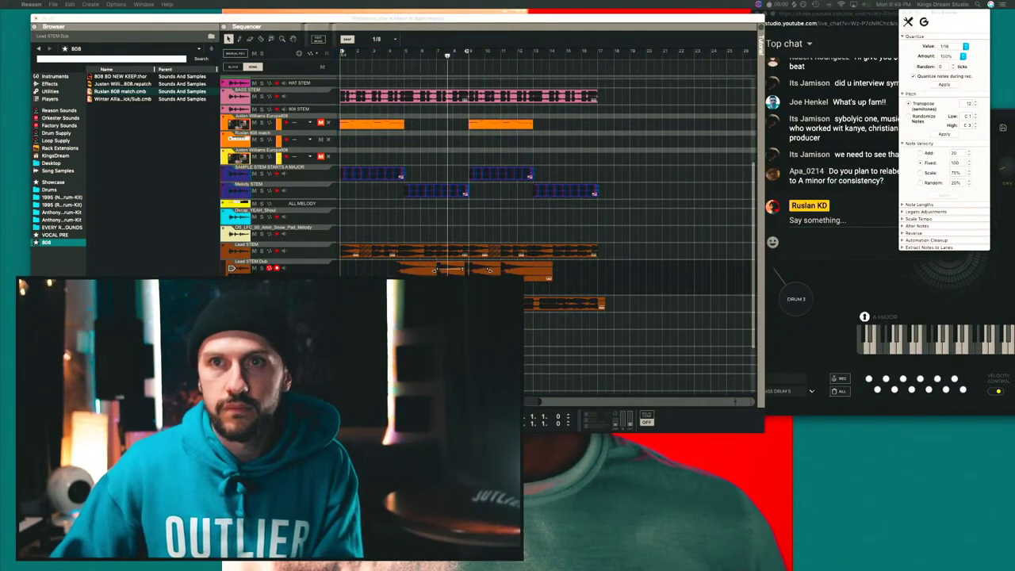
# Switch to the live chat, shrink its text to read more messages, and return to the arrangement.
pyautogui.click(831, 230)
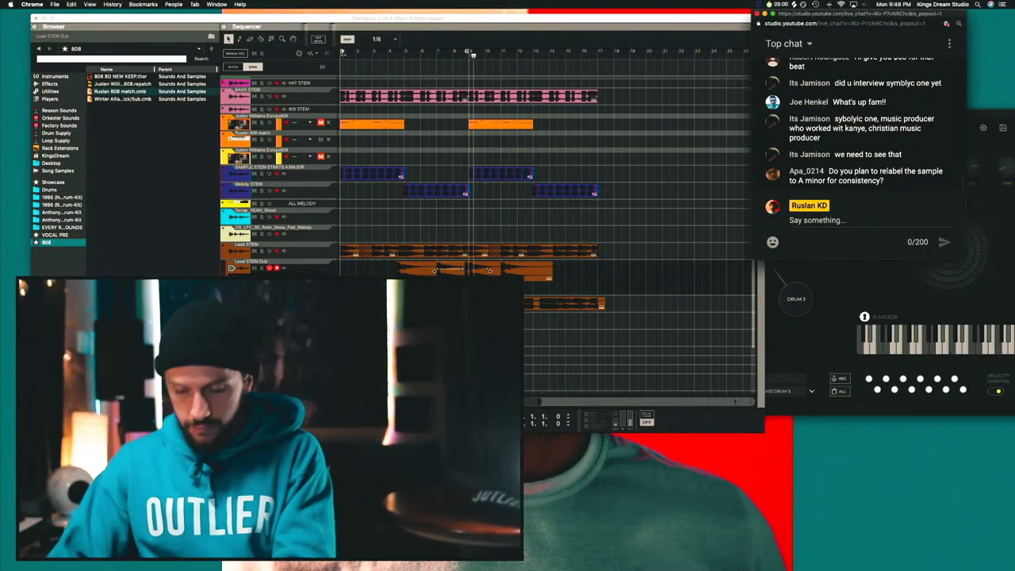
pyautogui.press('super+s')
pyautogui.press('super+minus')
pyautogui.press('Escape')
pyautogui.press('super+minus')
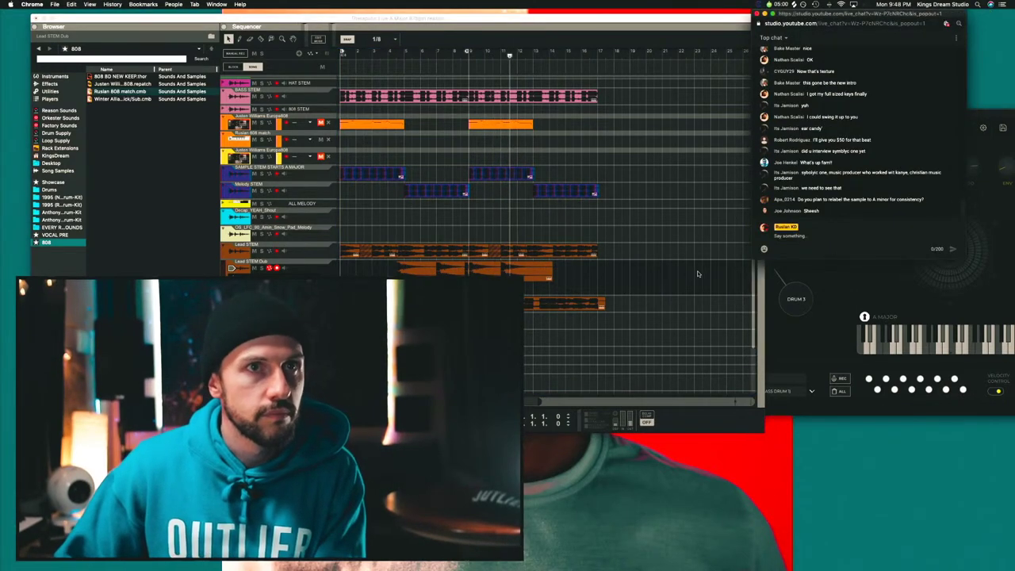
pyautogui.click(626, 282)
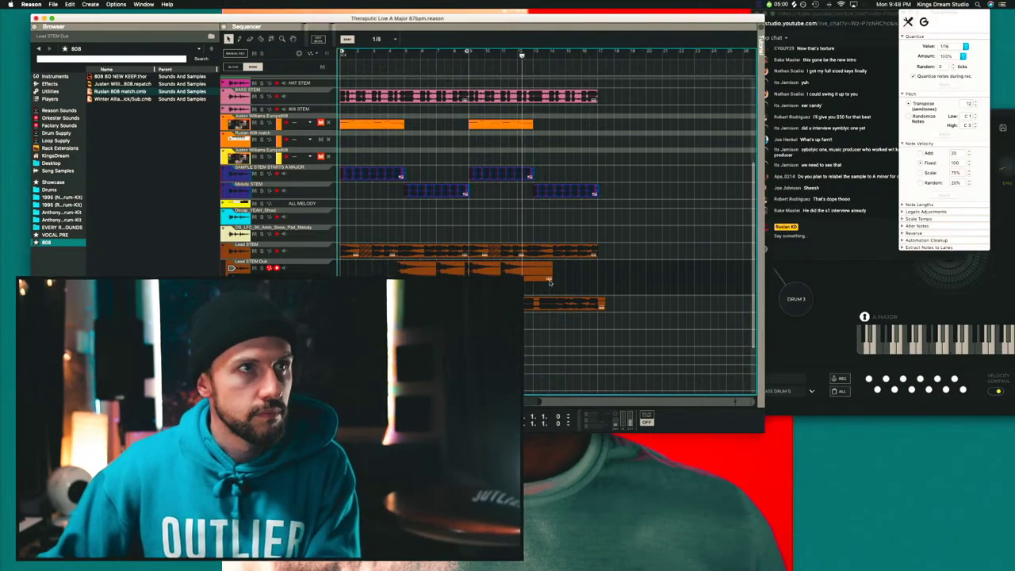
# Set the snap value to Bar and copy the selected group of Lead STEM Dub clips from bar 7 to bar 15.
pyautogui.scroll(-1, 552, 278)
pyautogui.scroll(-1, 550, 277)
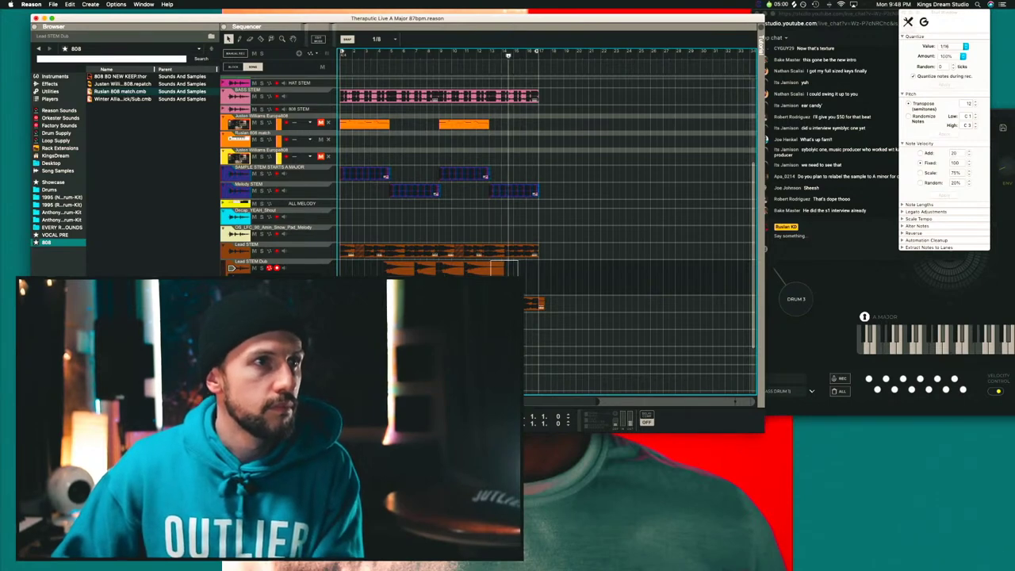
pyautogui.click(485, 270)
pyautogui.moveTo(484, 270); pyautogui.dragTo(435, 269)
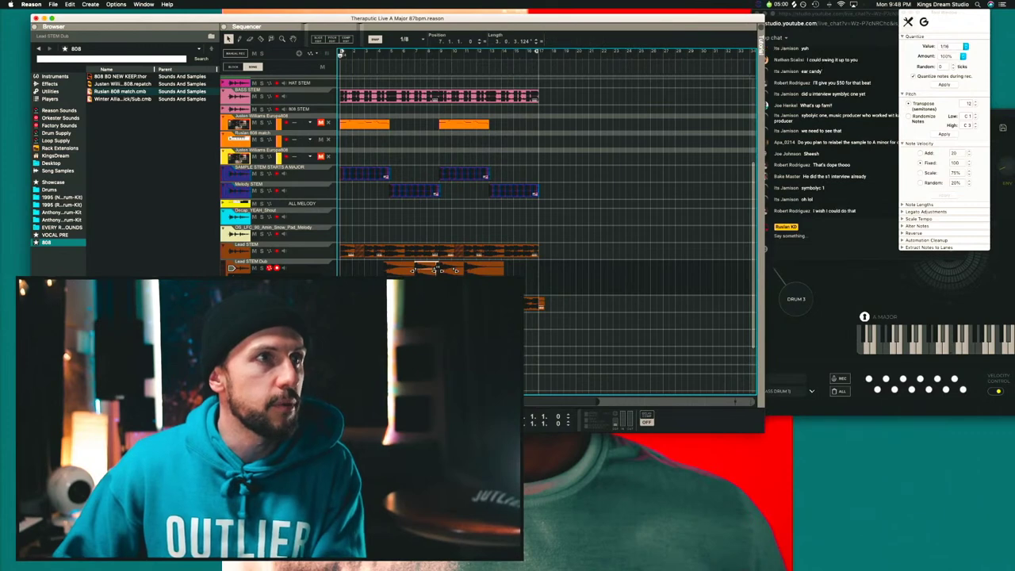
pyautogui.click(404, 39)
pyautogui.click(400, 42)
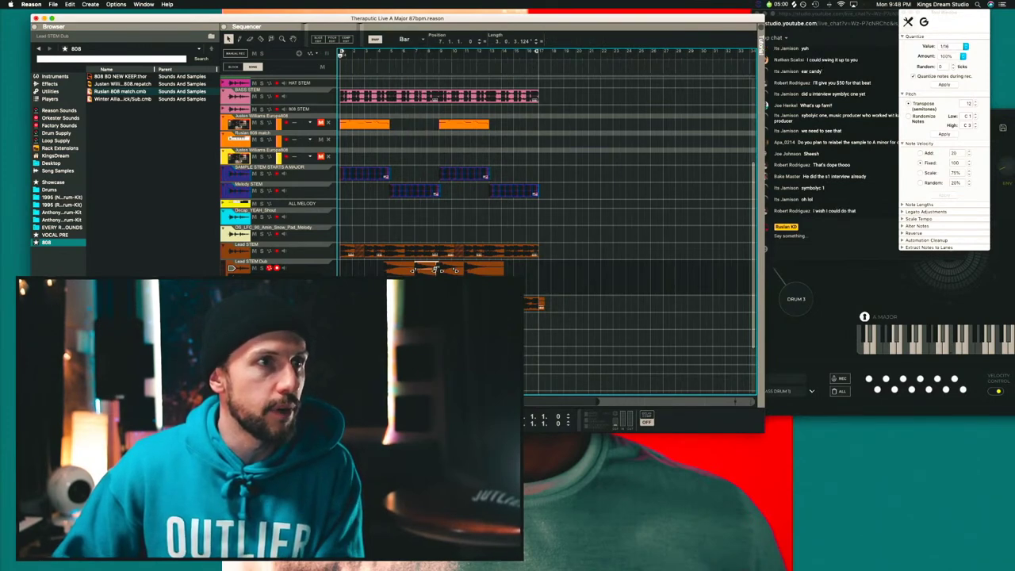
pyautogui.moveTo(446, 270); pyautogui.dragTo(517, 273)
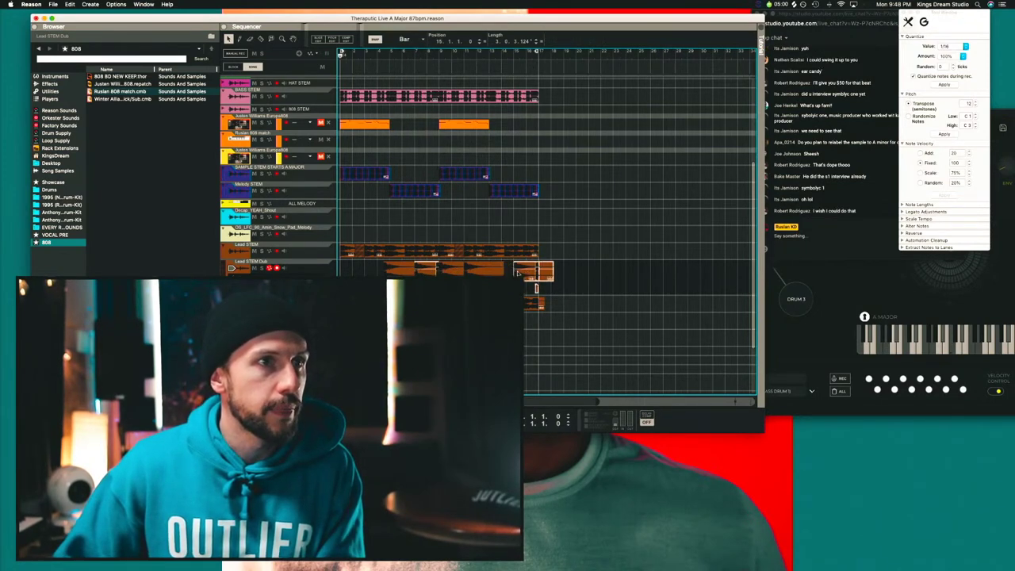
# Save the song as "Theraputic Live A Minor 87bpm" in the march 2020 beat pack folder.
pyautogui.click(53, 4)
pyautogui.click(71, 70)
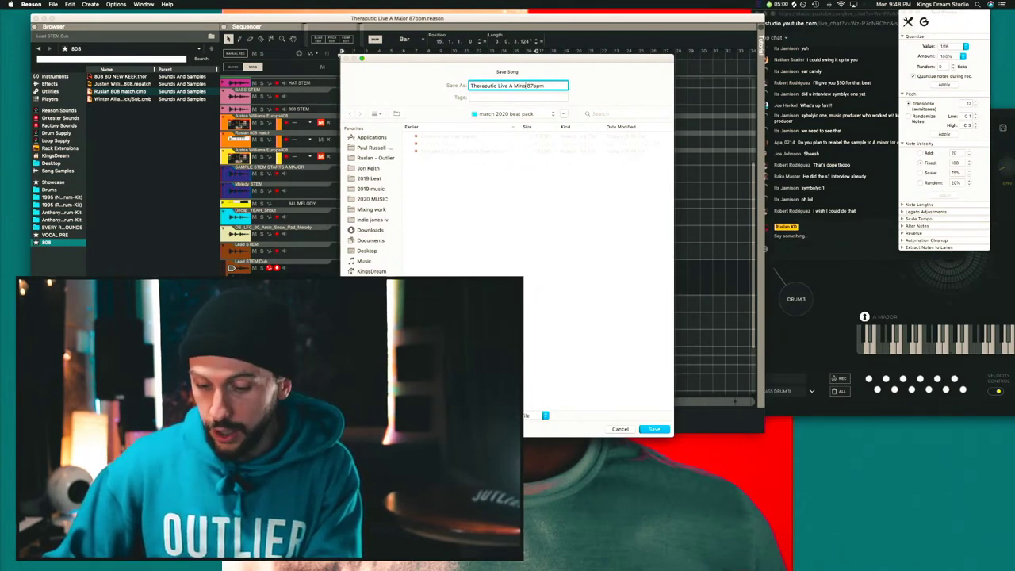
pyautogui.press('Return')
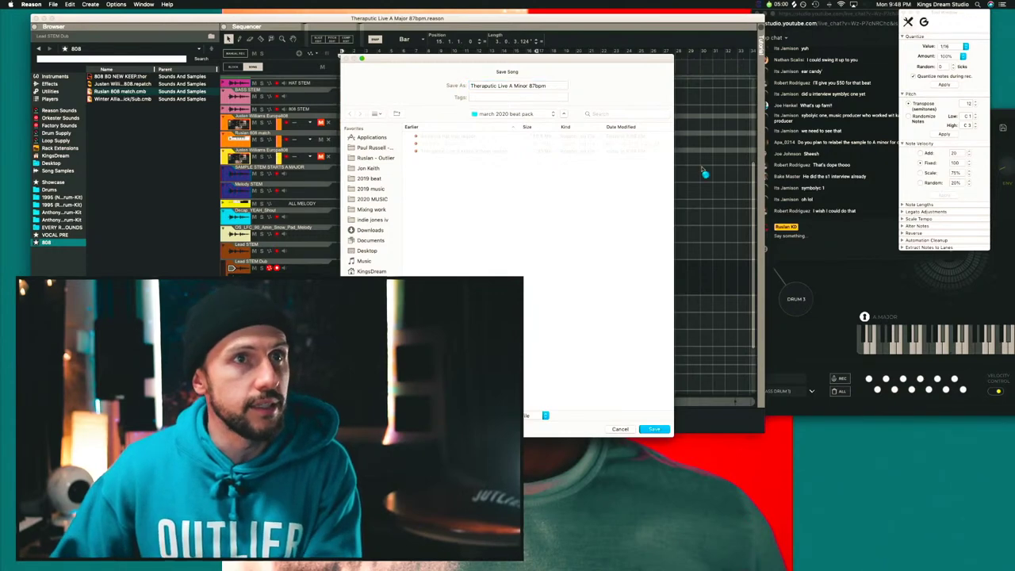
# Switch to the live chat, enlarge its text and read through the newest messages.
pyautogui.click(820, 163)
pyautogui.press('super+plus')
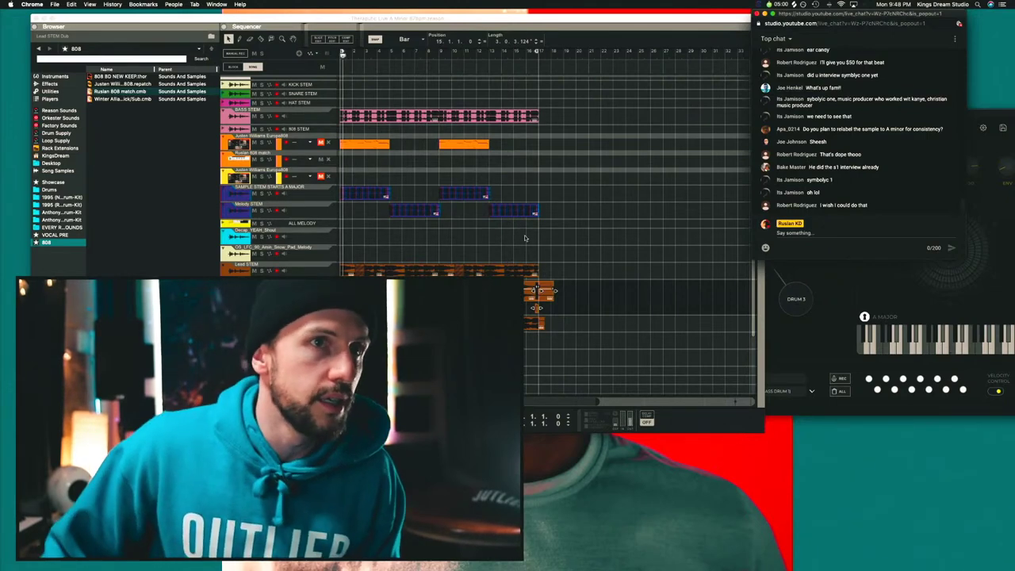
pyautogui.click(511, 236)
pyautogui.click(881, 195)
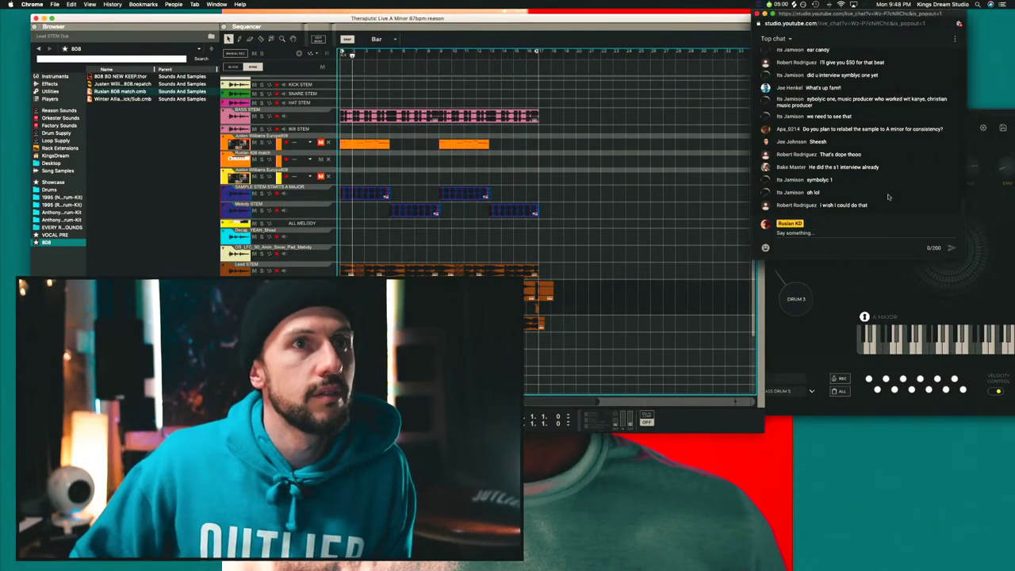
pyautogui.press('super+equal')
pyautogui.press('super+equal')
pyautogui.scroll(-3, 896, 172)
pyautogui.scroll(1, 896, 172)
pyautogui.scroll(-1, 897, 173)
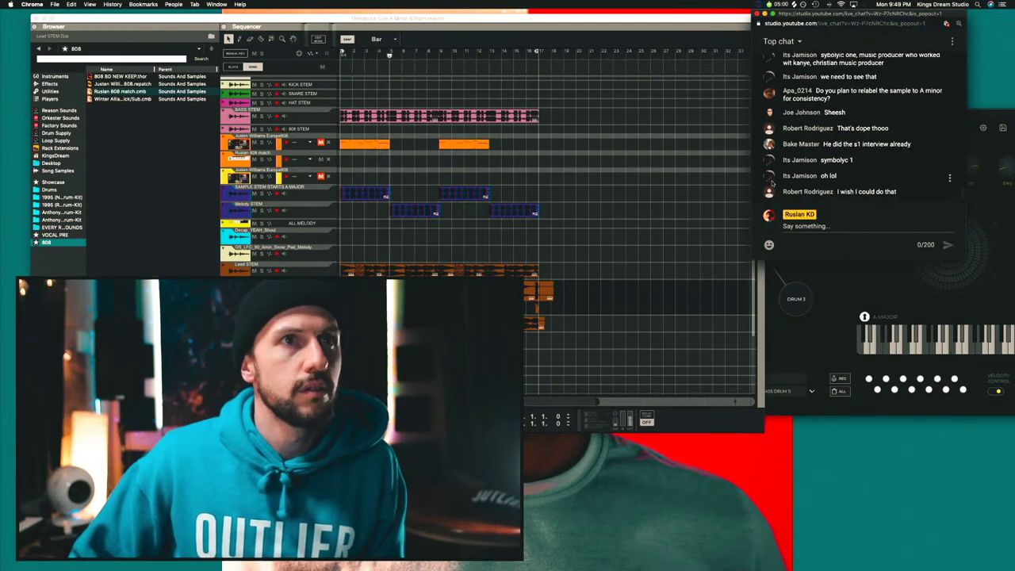
# Shorten the Lead STEM Dub clip at 4.3.1 to a length of 0.2.0 and restart the song from the beginning.
pyautogui.click(725, 174)
pyautogui.click(402, 291)
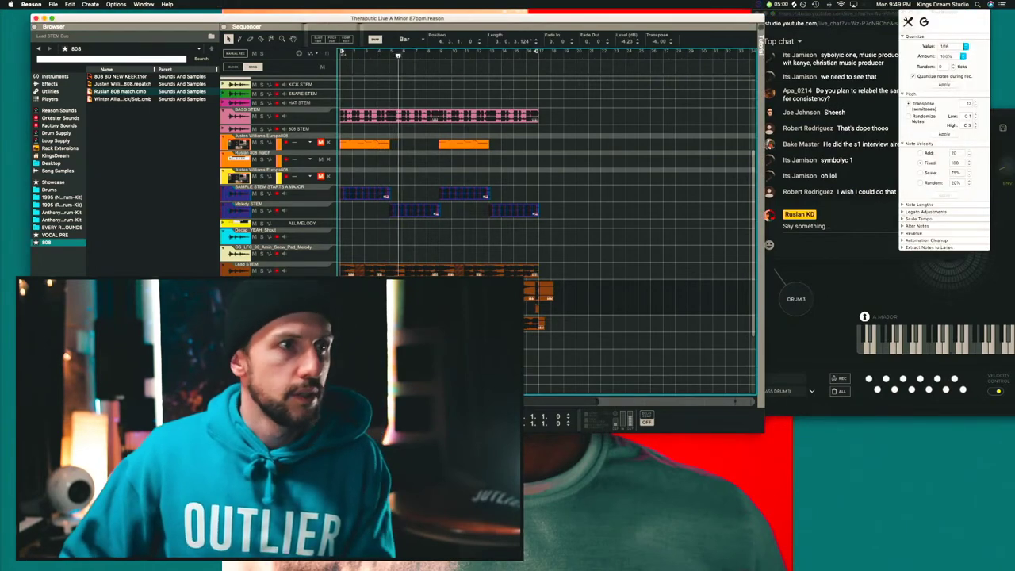
pyautogui.hotkey('shift', 'Return')
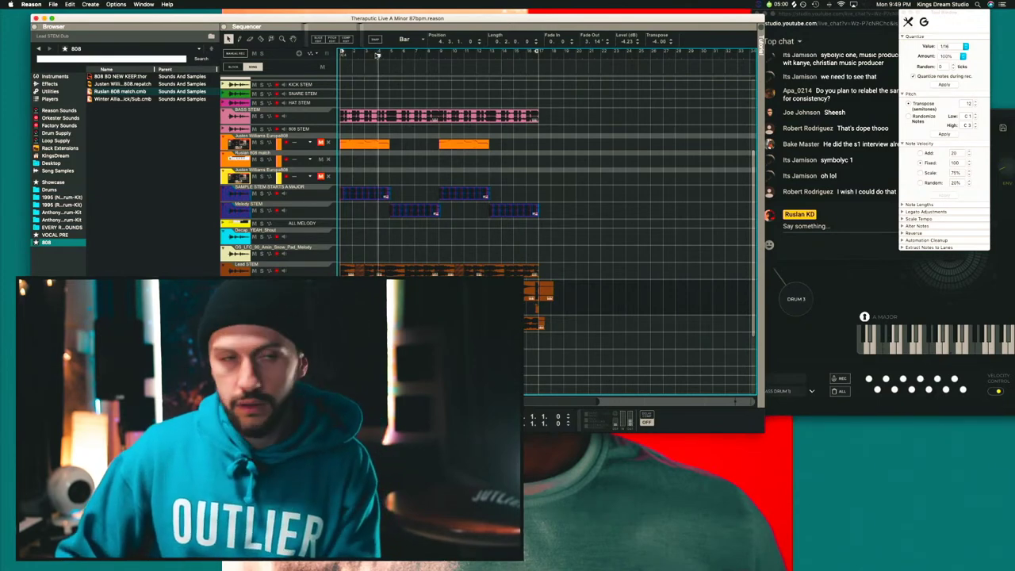
# Set the snap value to 1/2, copy the shortened Lead STEM Dub clip to bar 7 and delete the long clip at bar 9.
pyautogui.press('h')
pyautogui.press('h')
pyautogui.press('h')
pyautogui.press('h')
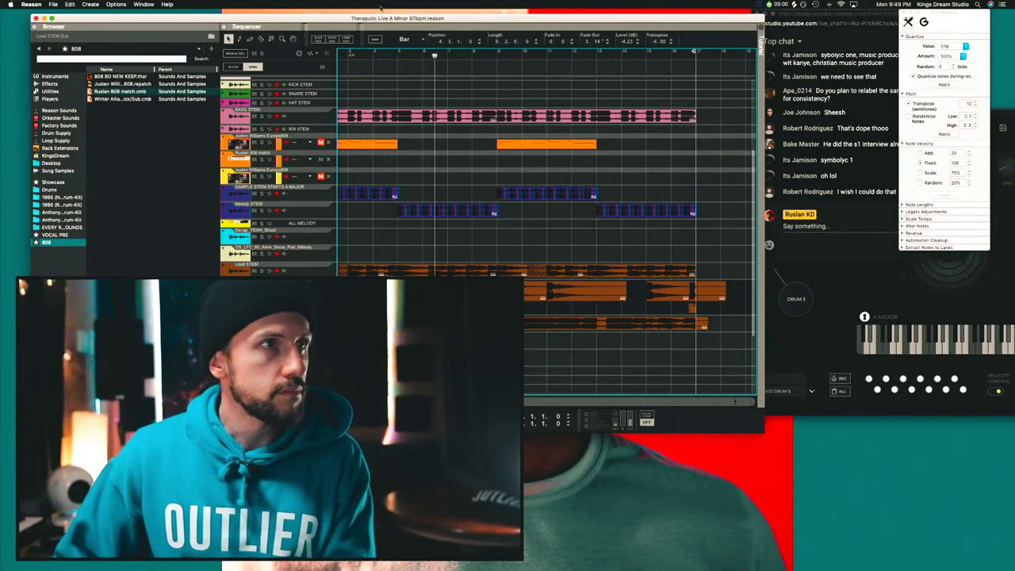
pyautogui.click(401, 40)
pyautogui.click(400, 52)
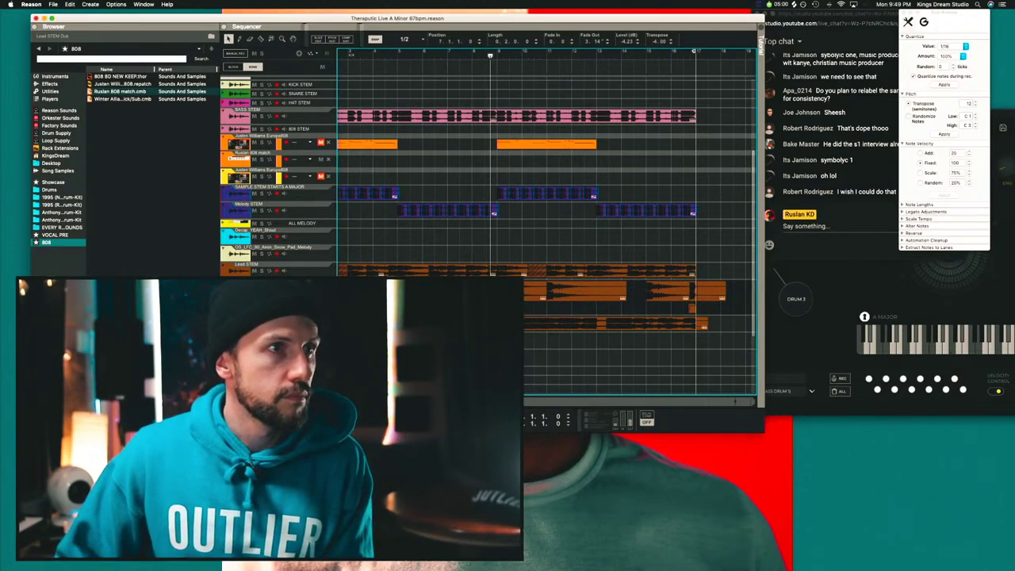
pyautogui.press('Delete')
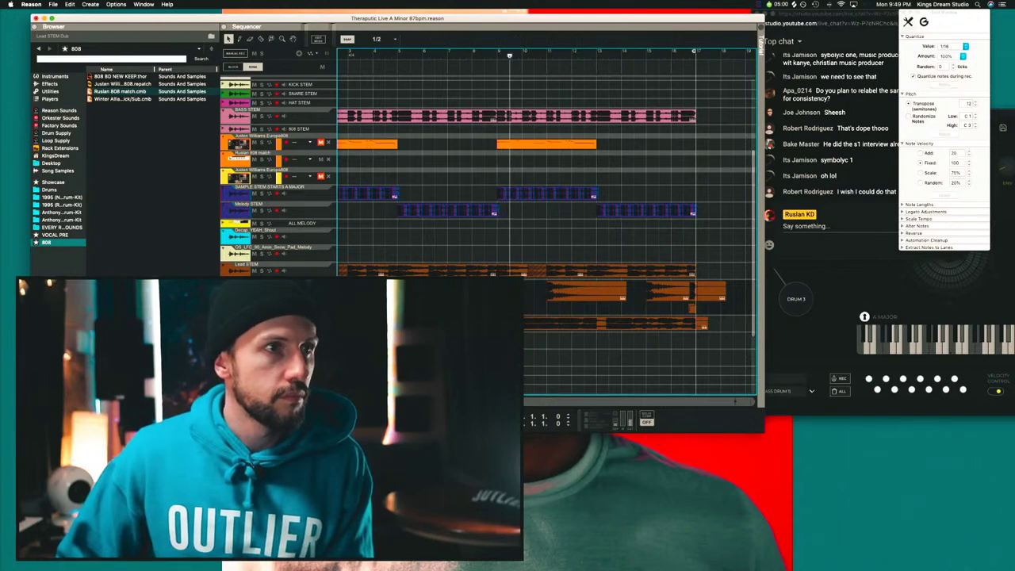
# Replace the long Lead STEM Dub clip at bar 11 with a copy of the half-bar clip.
pyautogui.click(564, 292)
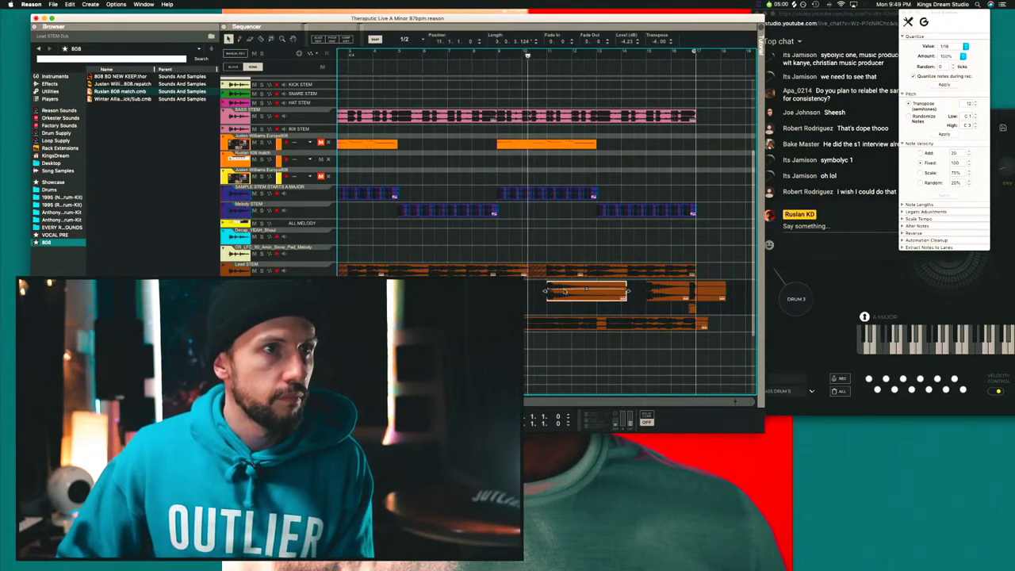
pyautogui.press('Delete')
pyautogui.moveTo(577, 297); pyautogui.dragTo(554, 292)
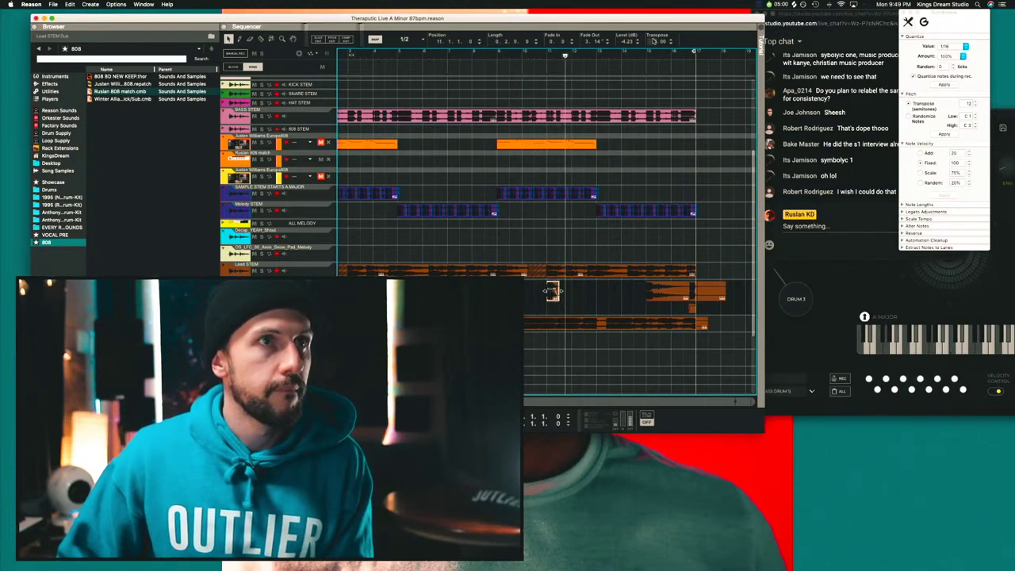
# Set the transpose of the half-bar Lead STEM Dub clip at bar 11 to -8.
pyautogui.click(663, 196)
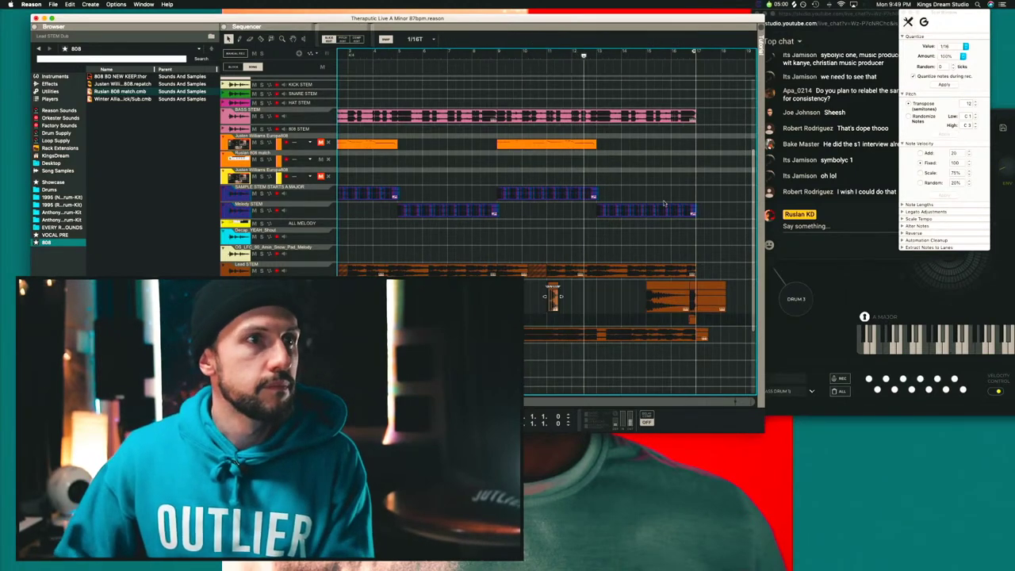
pyautogui.click(553, 292)
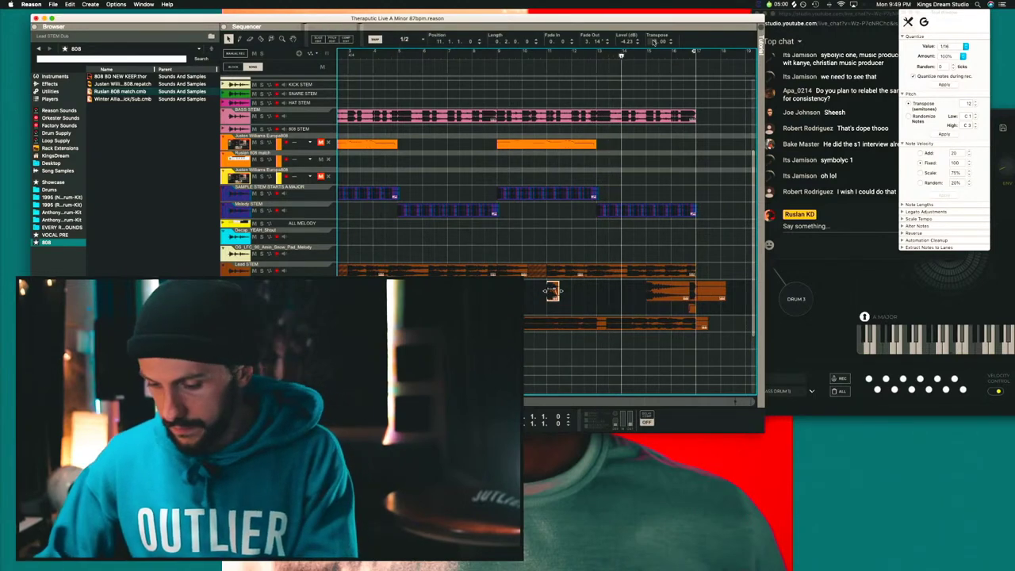
pyautogui.click(554, 231)
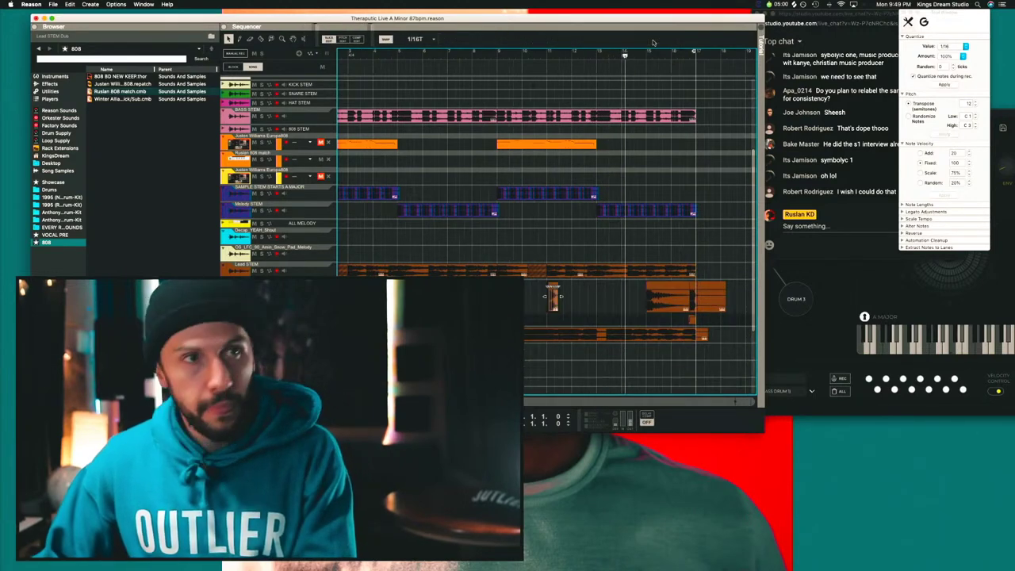
pyautogui.click(554, 231)
pyautogui.press('space')
pyautogui.doubleClick(654, 43)
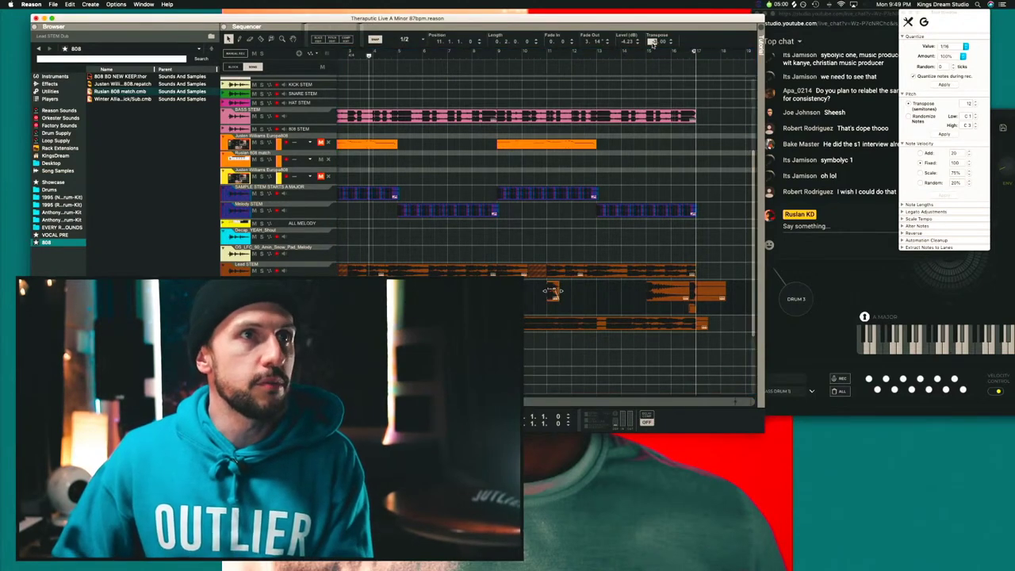
pyautogui.write('-8')
pyautogui.press('Return')
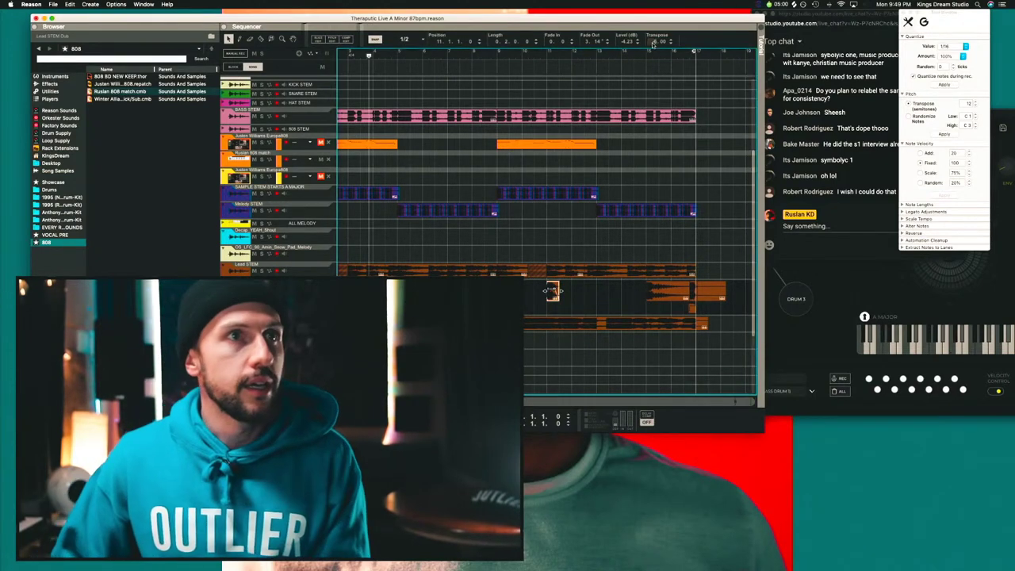
# Delete the long Lead STEM Dub clips around bar 15 and copy the half-bar clip from bar 9 to bar 13.
pyautogui.click(607, 228)
pyautogui.click(654, 298)
pyautogui.press('Delete')
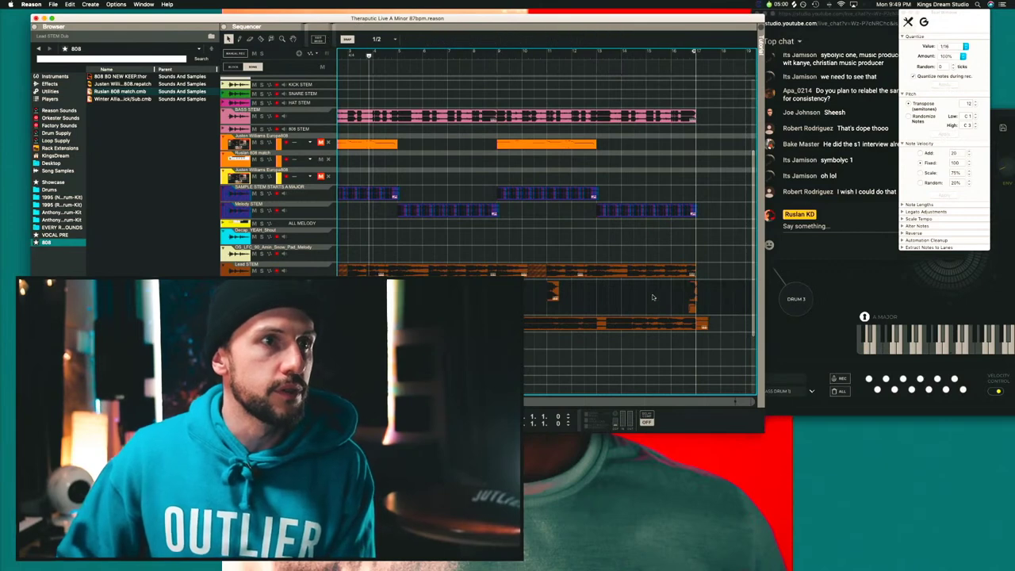
pyautogui.click(554, 291)
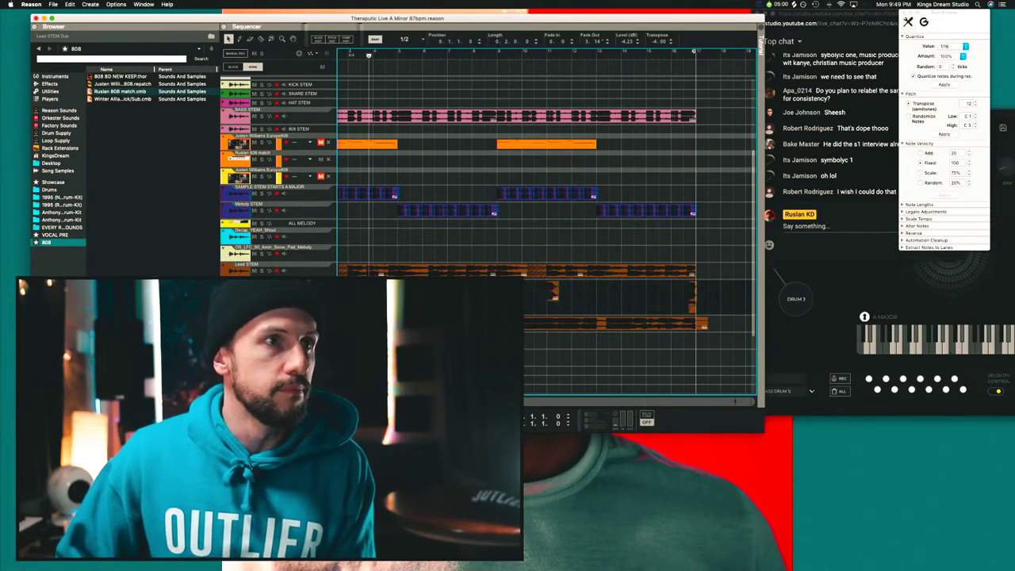
pyautogui.moveTo(628, 293); pyautogui.dragTo(640, 293)
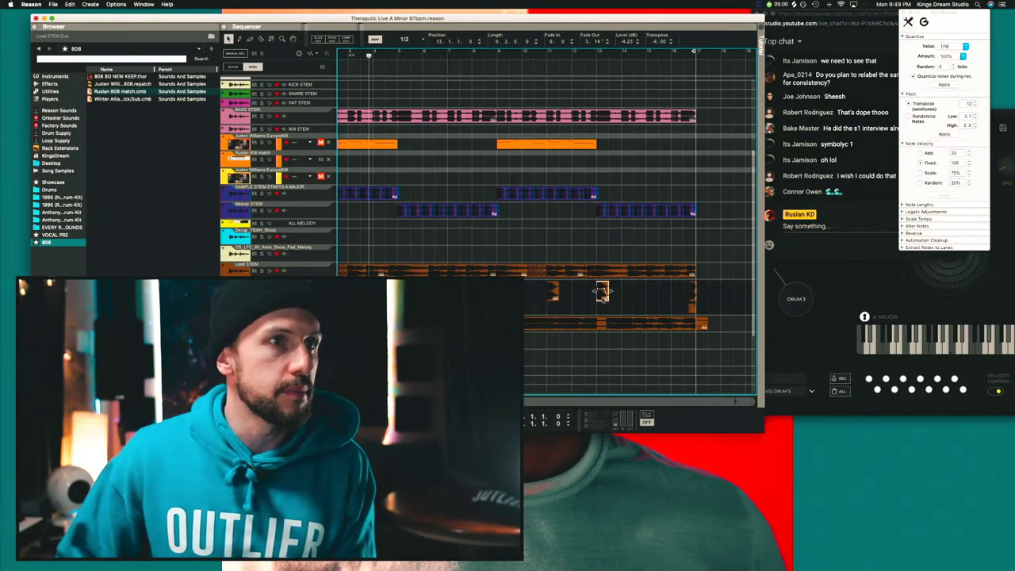
pyautogui.scroll(-5, 598, 297)
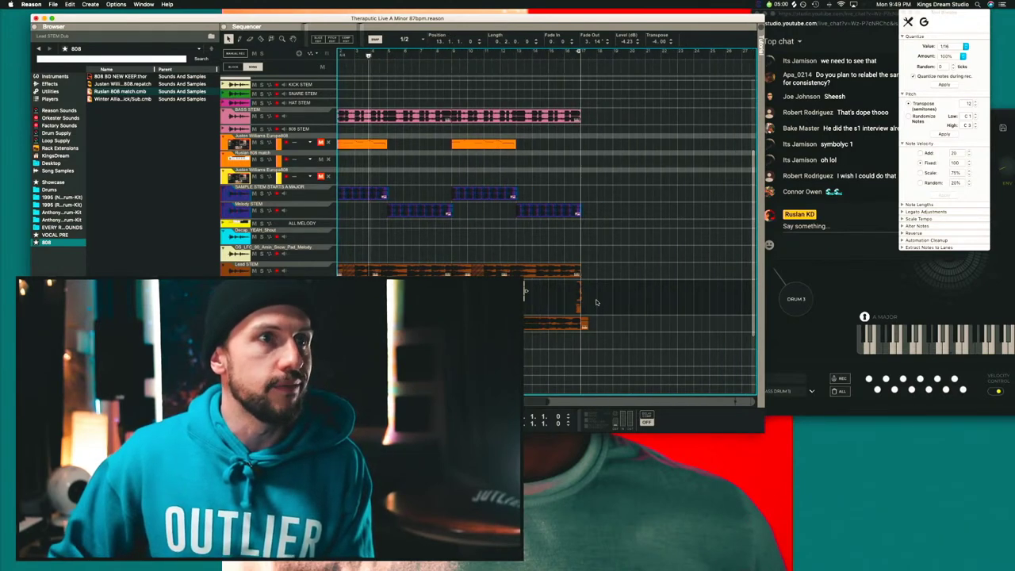
pyautogui.click(556, 248)
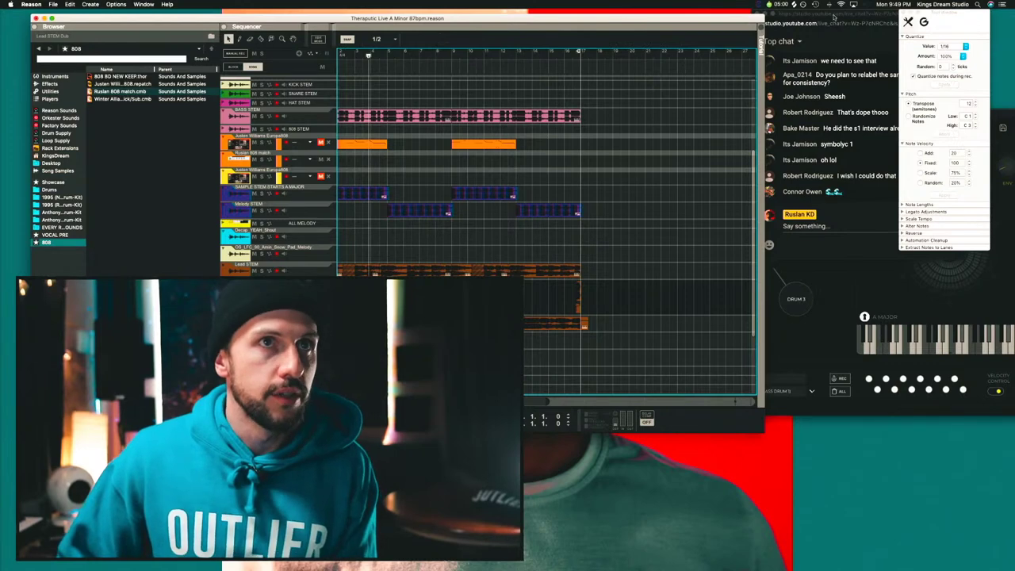
# Shift the live chat window slightly aside, check its messages, and return to the arrangement to play it from near the start.
pyautogui.click(835, 16)
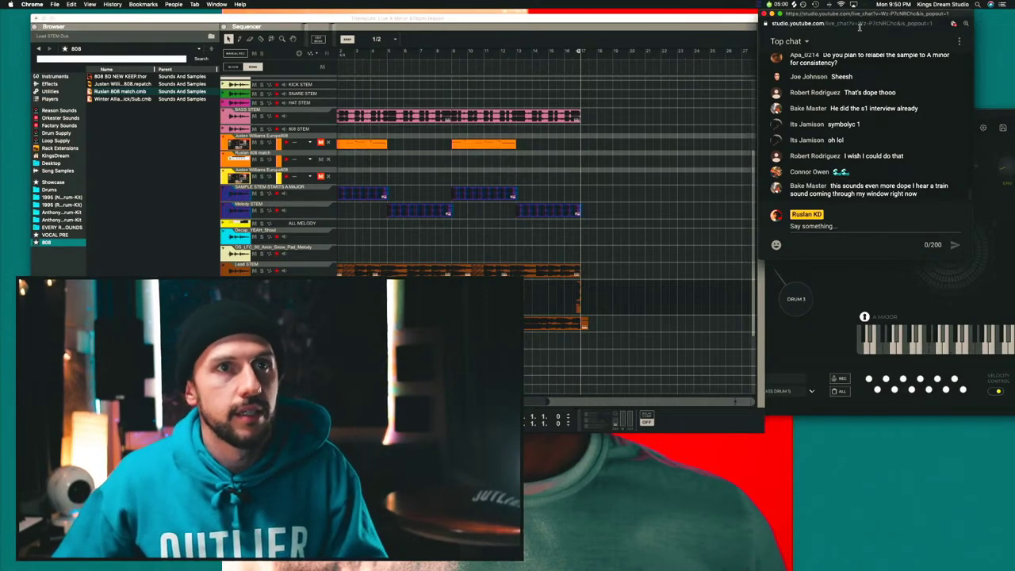
pyautogui.click(353, 56)
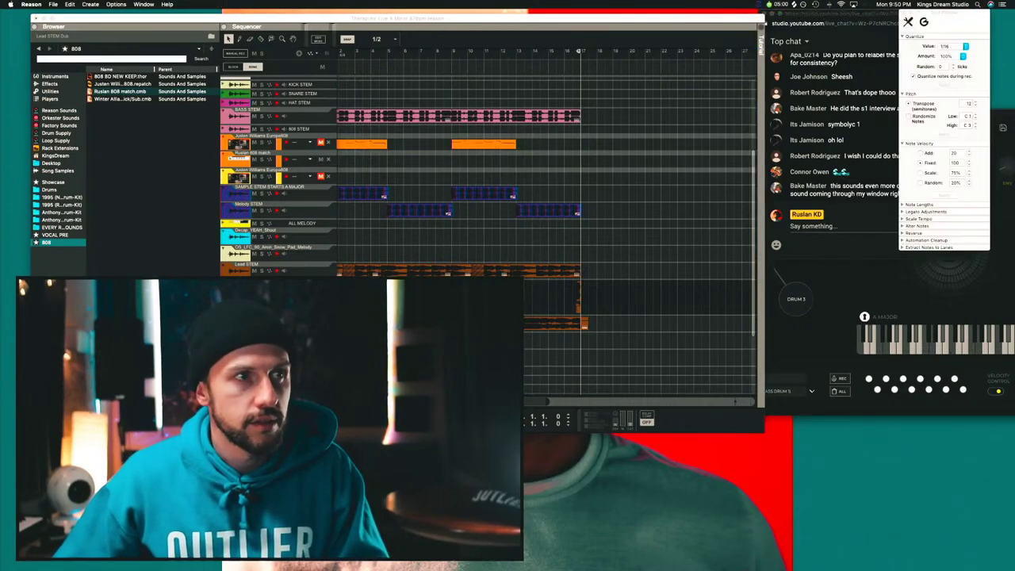
pyautogui.hscroll(-1, 353, 56)
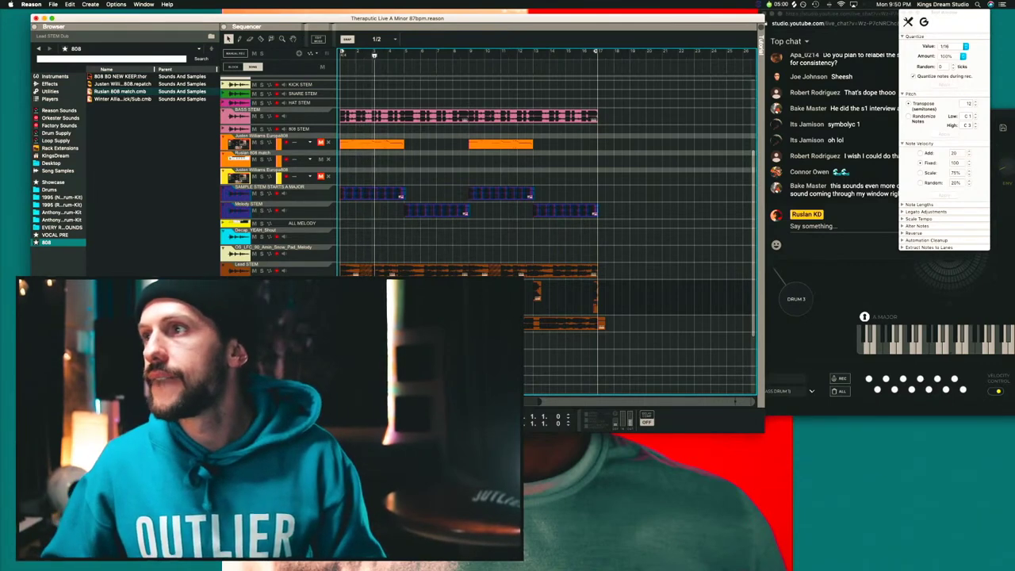
# Stop playback and bring in the Engine Tractor sound effect as an audio clip on a new track below the lead tracks.
pyautogui.press('super+Tab')
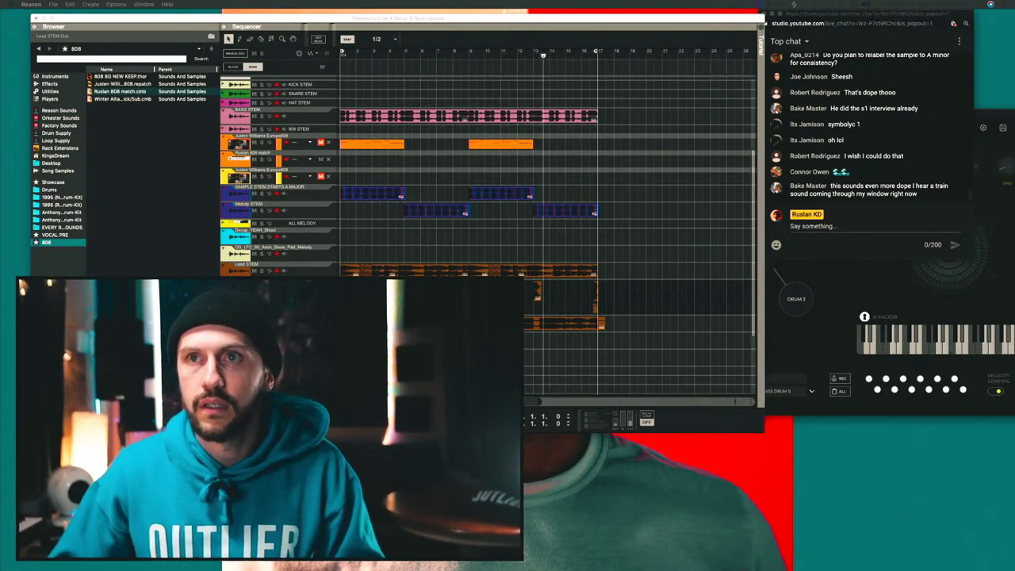
pyautogui.press('space')
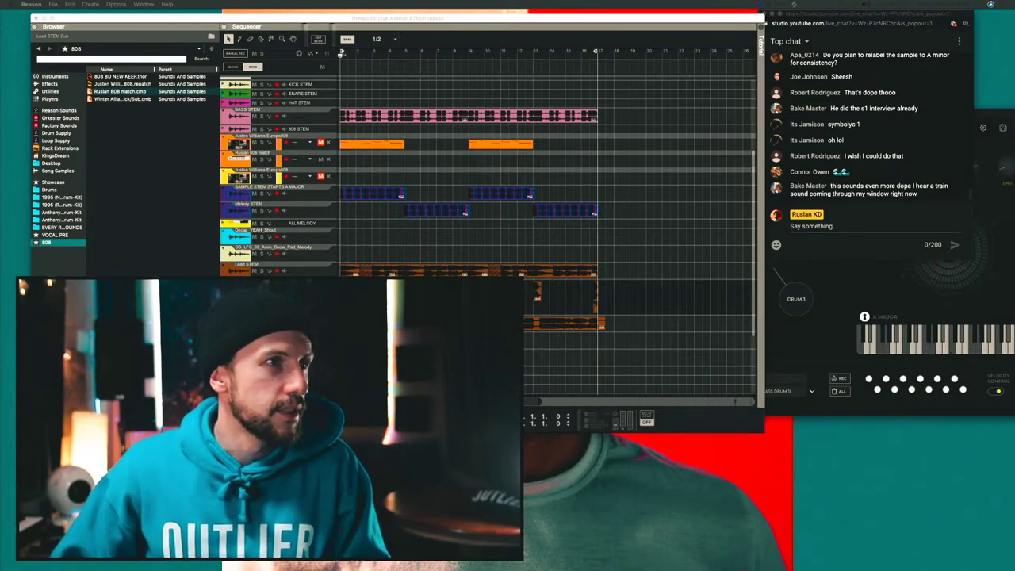
pyautogui.press('F8')
pyautogui.click(547, 337)
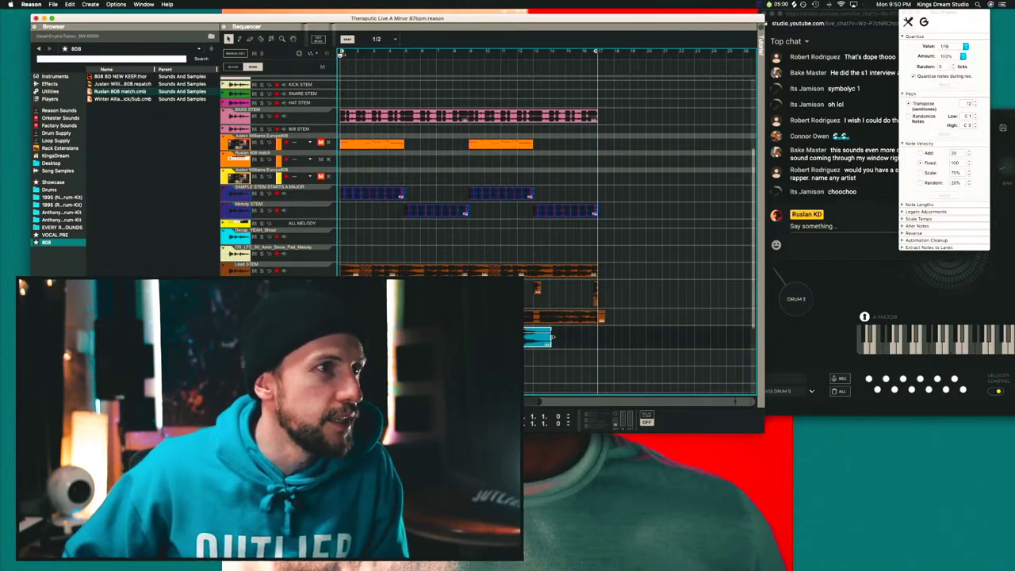
# Recolour the engine sound effect track and its clip orange to match the lead tracks, and play the song from the start.
pyautogui.press('Up')
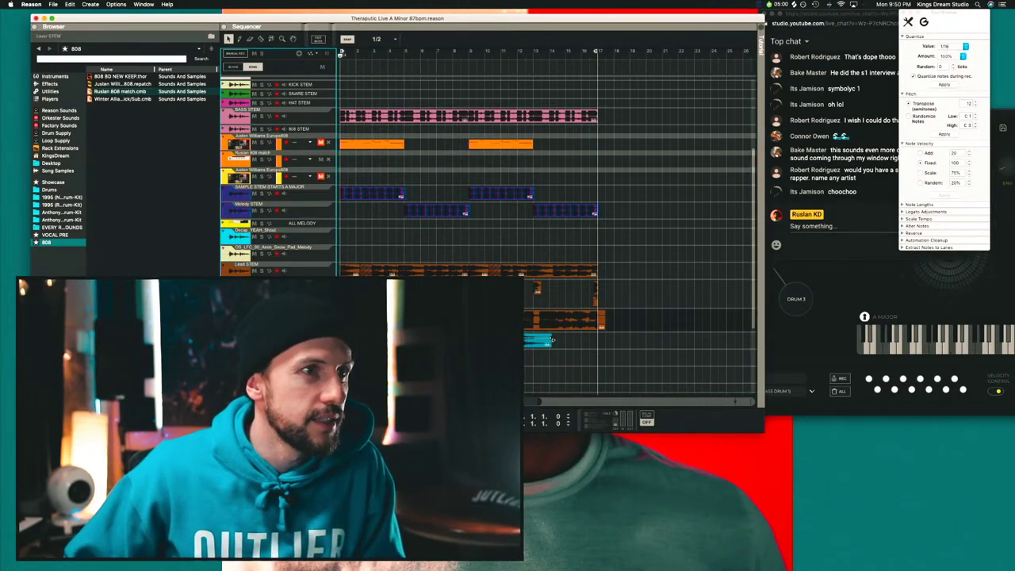
pyautogui.click(549, 339)
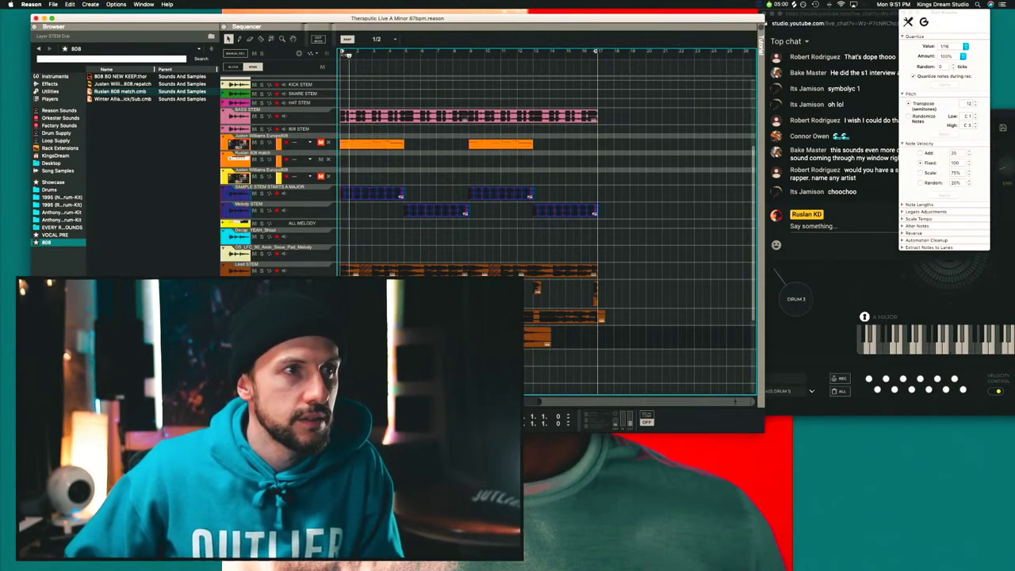
pyautogui.click(553, 340)
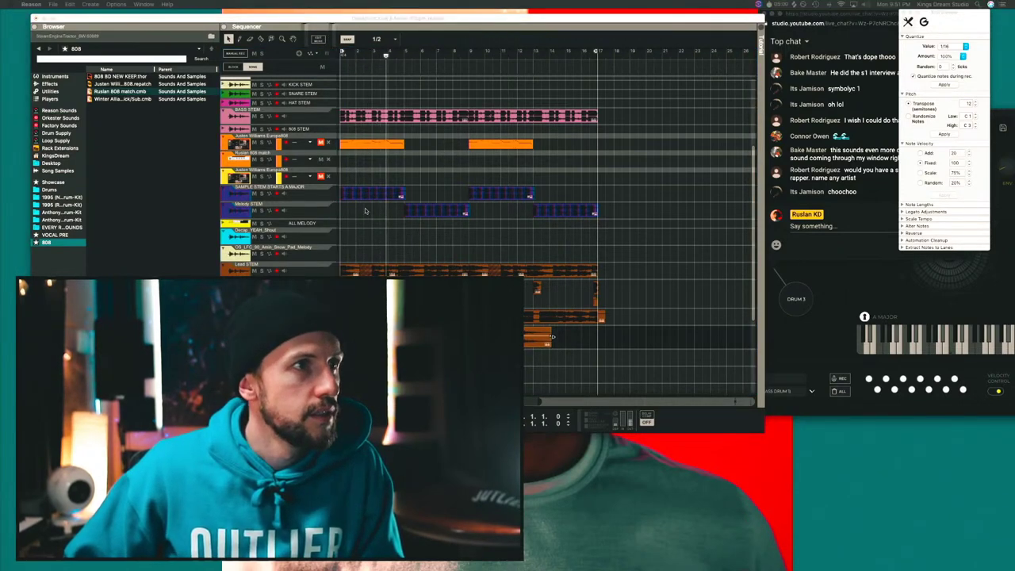
# Select the SAMPLE STEM STARTS A MAJOR track and restart playback from the beginning of the song.
pyautogui.click(323, 195)
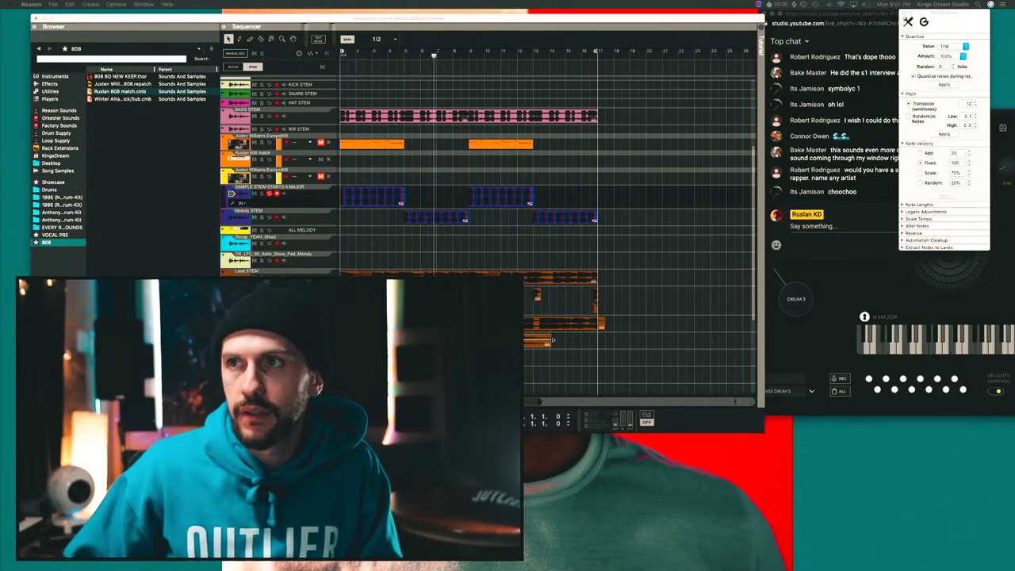
pyautogui.press('space')
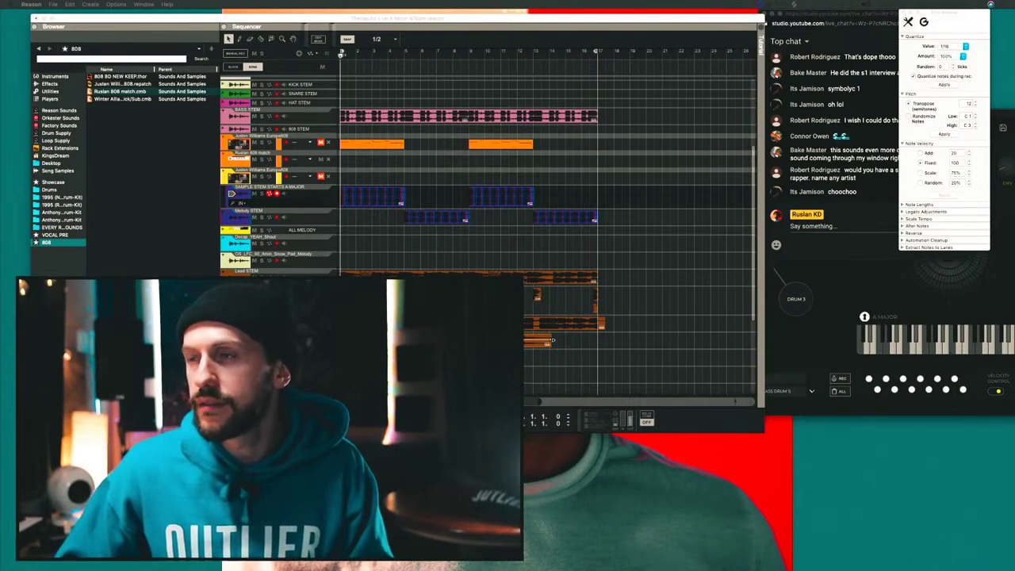
pyautogui.press('space')
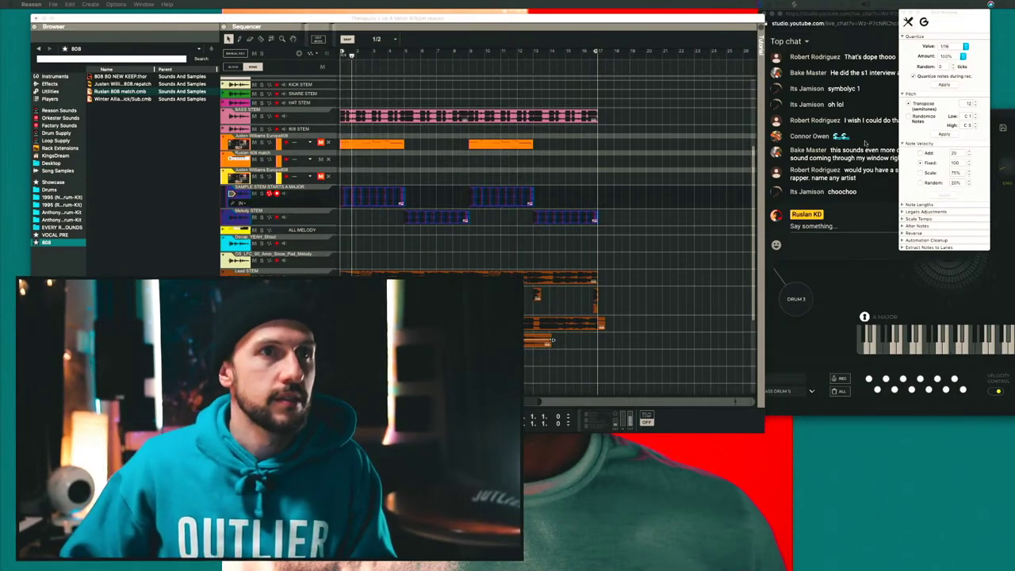
# Switch to the live chat window, check its messages, and dismiss the page's save dialog.
pyautogui.click(853, 178)
pyautogui.click(863, 227)
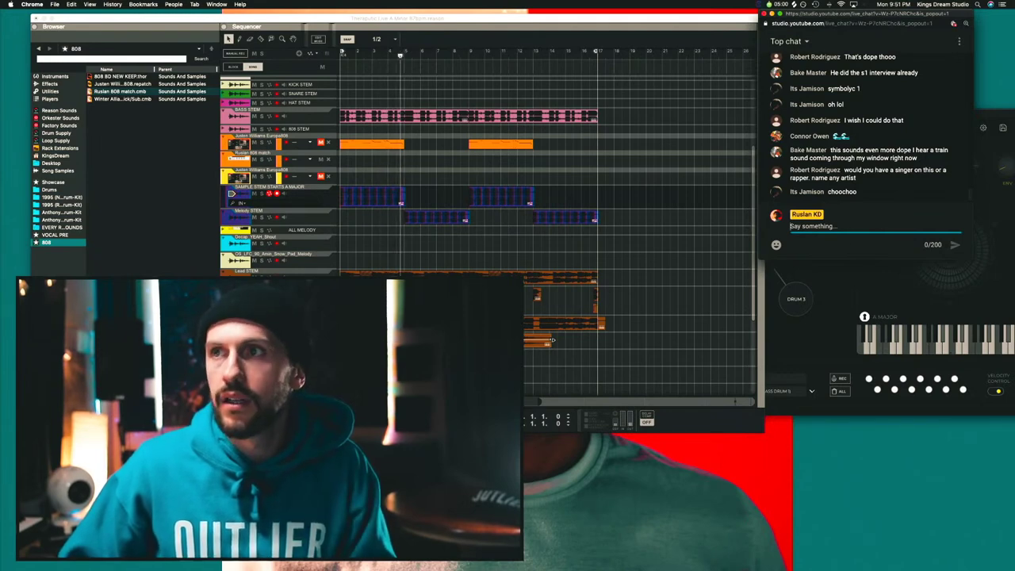
pyautogui.press('super+s')
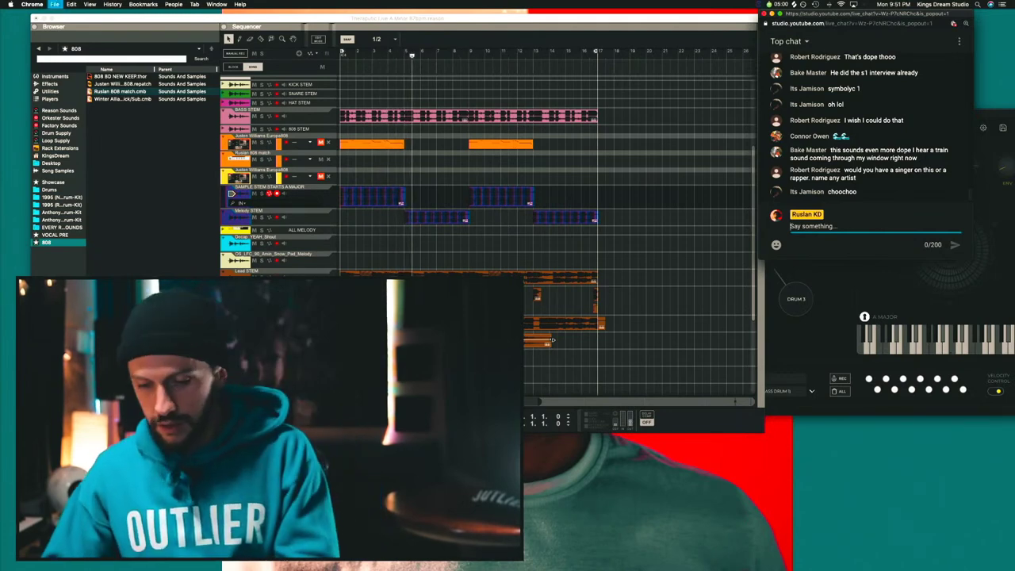
pyautogui.click(877, 104)
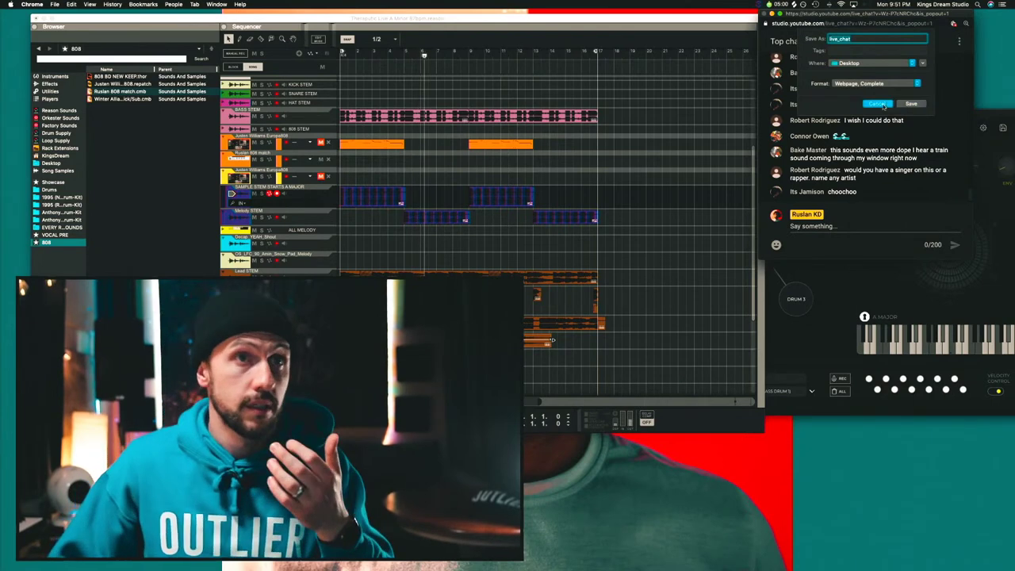
# Switch back to Reason and save the song while it plays.
pyautogui.click(435, 241)
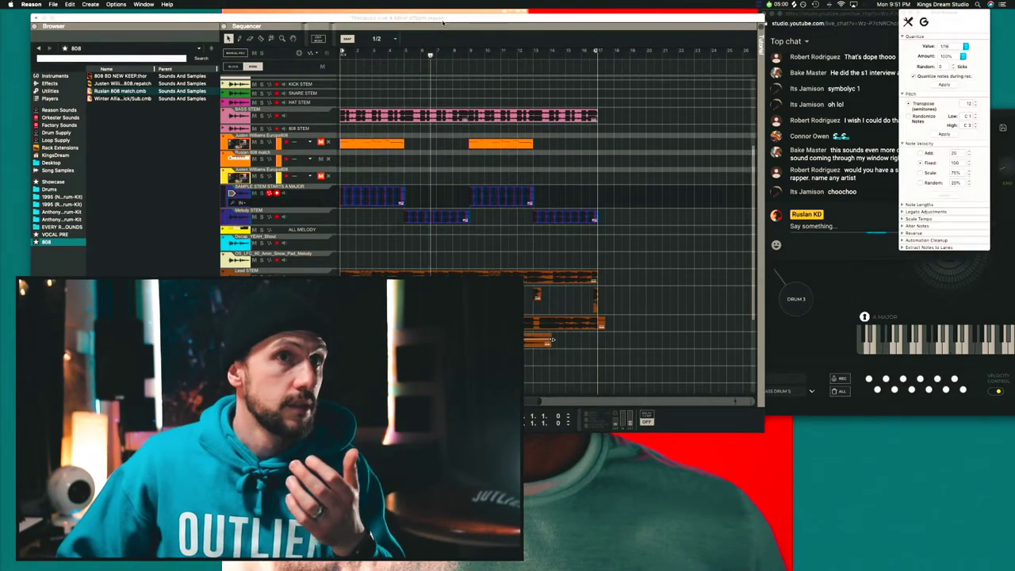
pyautogui.press('super+s')
pyautogui.click(433, 253)
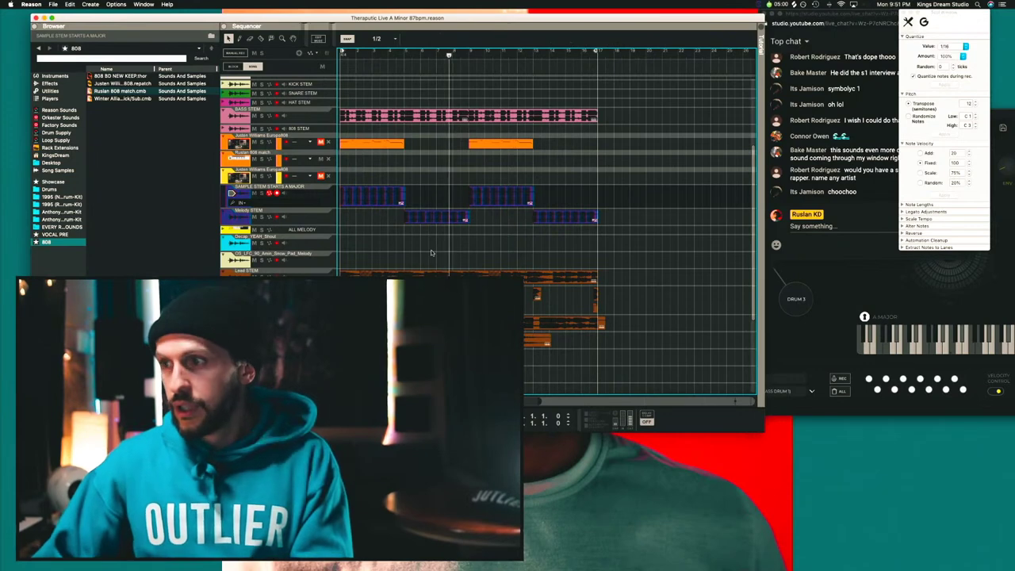
# Move the song end marker back to about bar 49.
pyautogui.press('g')
pyautogui.press('g')
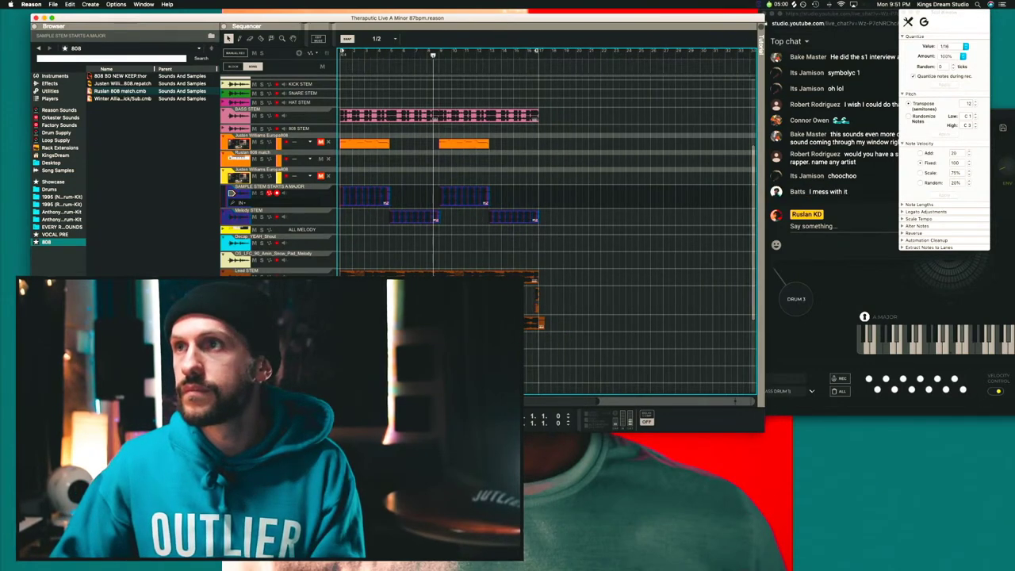
pyautogui.press('super+Tab')
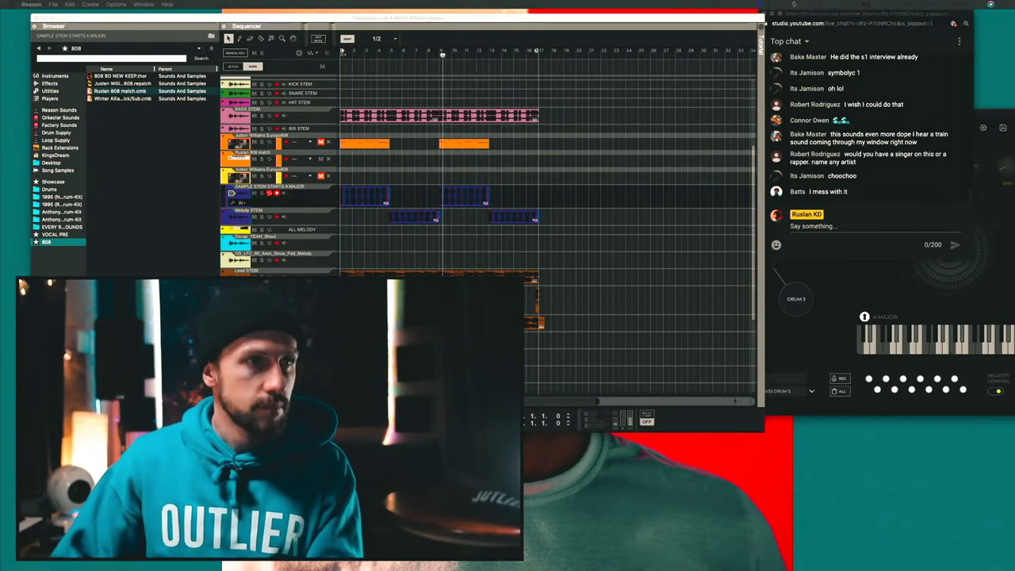
pyautogui.click(587, 268)
pyautogui.press('g')
pyautogui.press('g')
pyautogui.press('g')
pyautogui.press('g')
pyautogui.press('g')
pyautogui.press('g')
pyautogui.press('g')
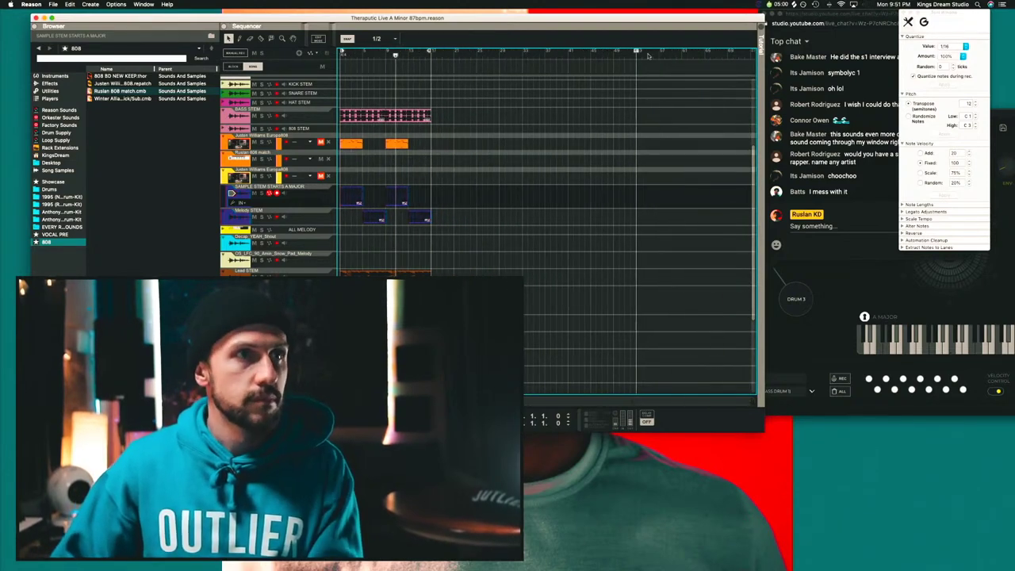
pyautogui.moveTo(636, 51)
pyautogui.mouseDown()
pyautogui.moveTo(441, 65)
pyautogui.moveTo(612, 65)
pyautogui.mouseUp()
# Duplicate all clips of the first 16 bars to start at bar 17, and move the song end marker to about bar 35.
pyautogui.press('super+a')
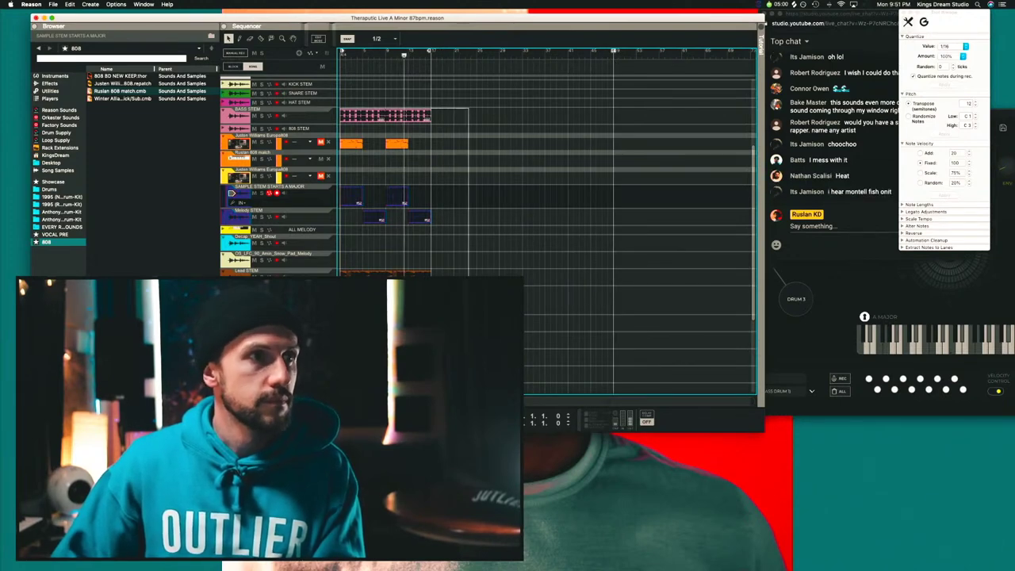
pyautogui.moveTo(397, 116); pyautogui.dragTo(487, 116)
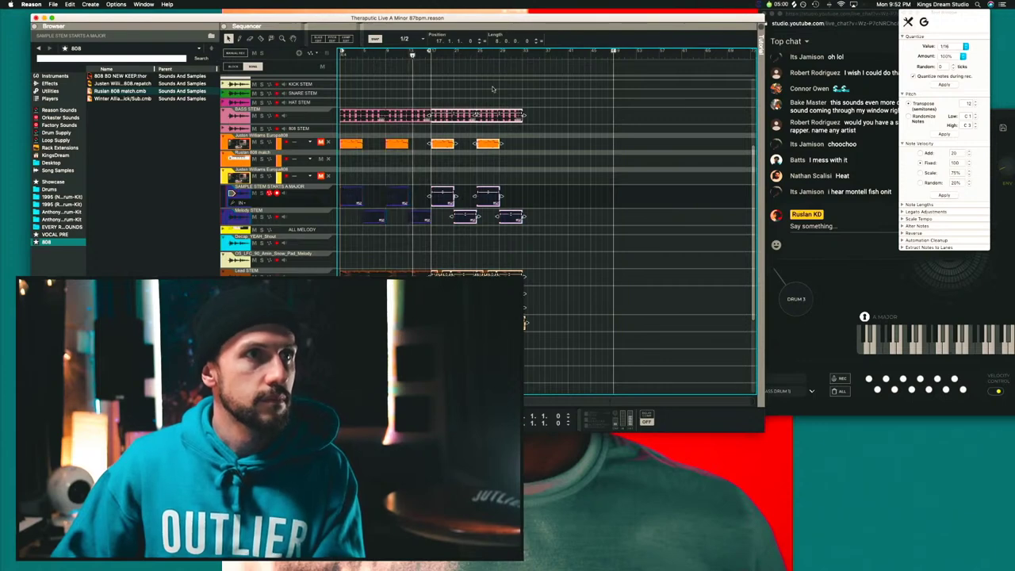
pyautogui.moveTo(614, 51)
pyautogui.mouseDown()
pyautogui.moveTo(522, 52)
pyautogui.moveTo(534, 56)
pyautogui.mouseUp()
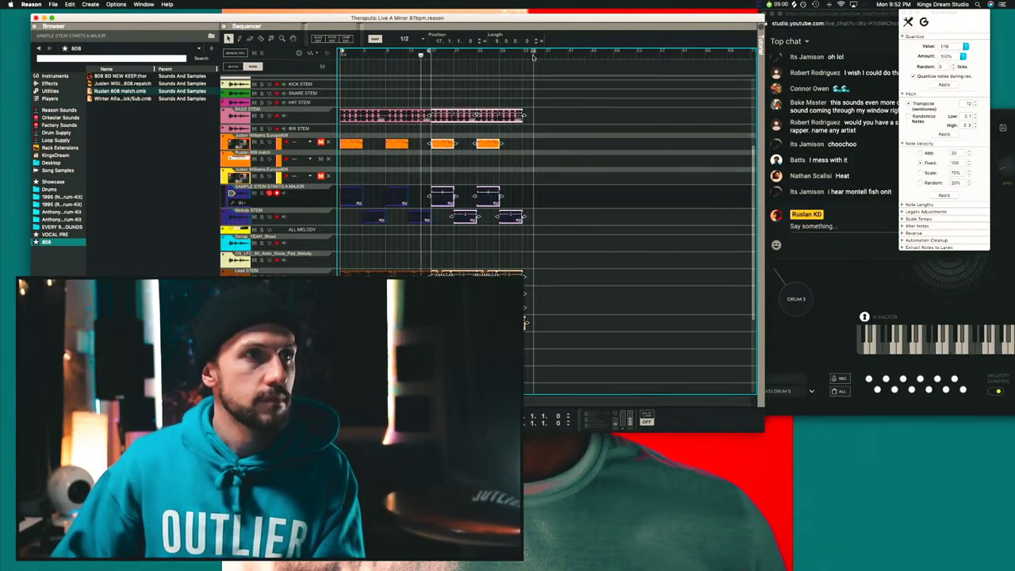